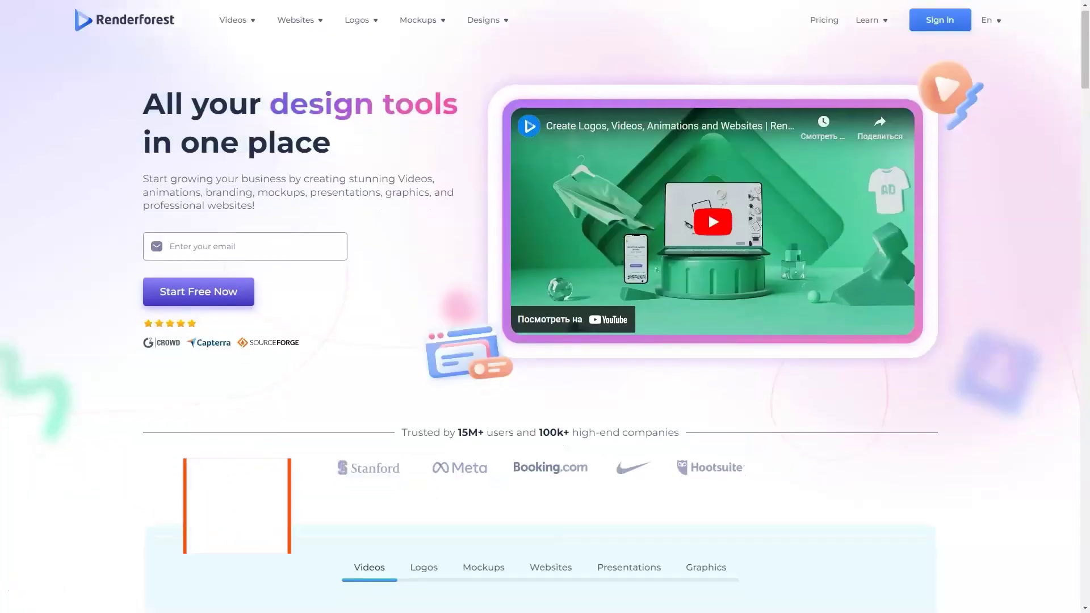
{"action": "scroll", "coordinate": [545, 341], "scroll_direction": "down", "scroll_amount": 5}
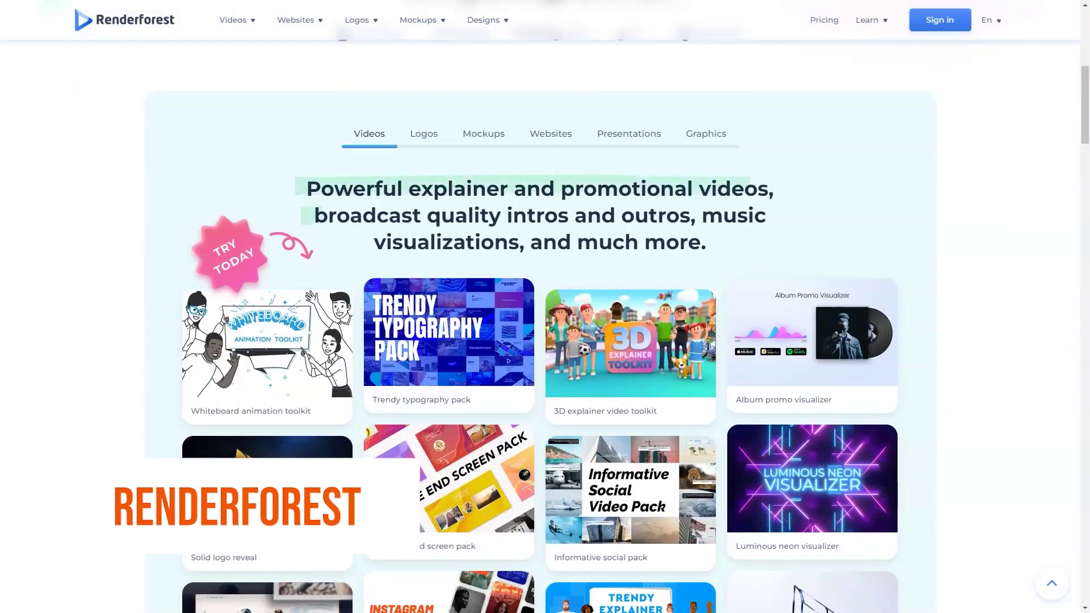
{"action": "scroll", "coordinate": [545, 341], "scroll_direction": "down", "scroll_amount": 1}
Step: Cycle the homepage showcase through logo, mockup, website, presentation and graphics templates
{"action": "left_click", "coordinate": [423, 48]}
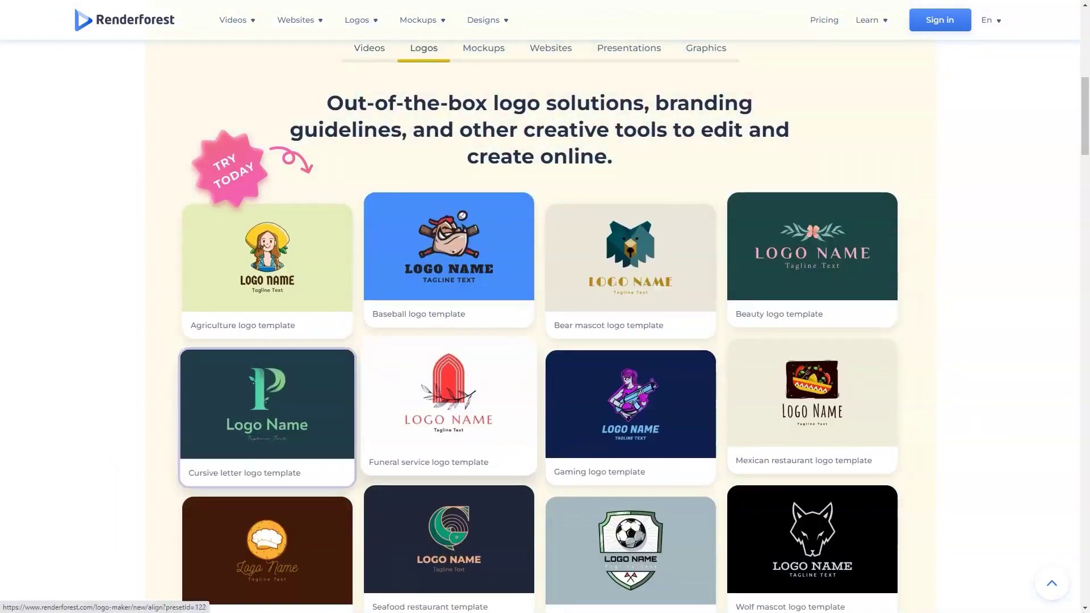
{"action": "left_click", "coordinate": [484, 48]}
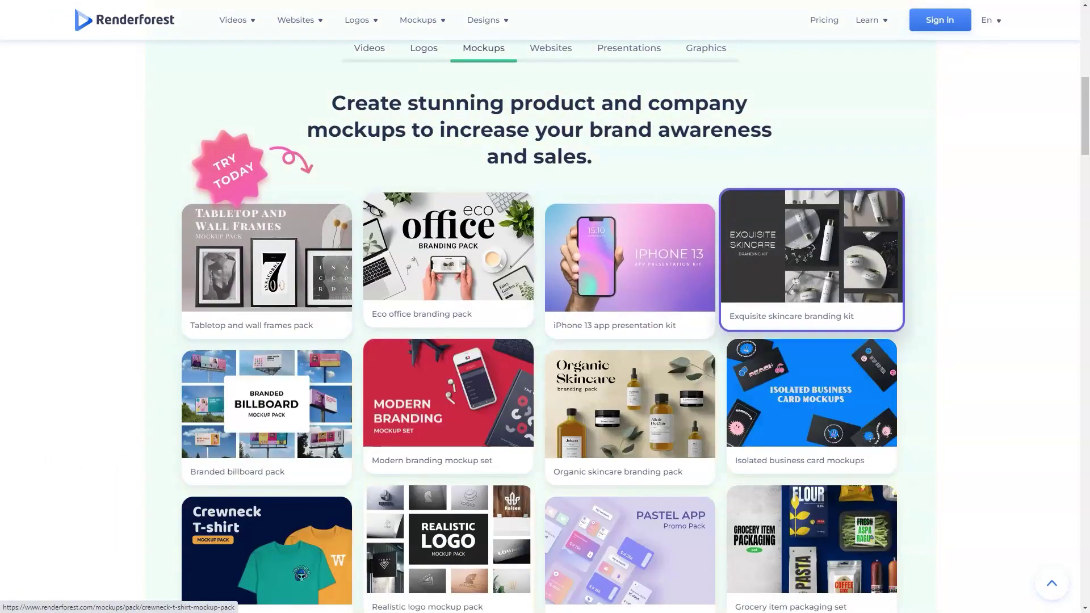
{"action": "left_click", "coordinate": [550, 48]}
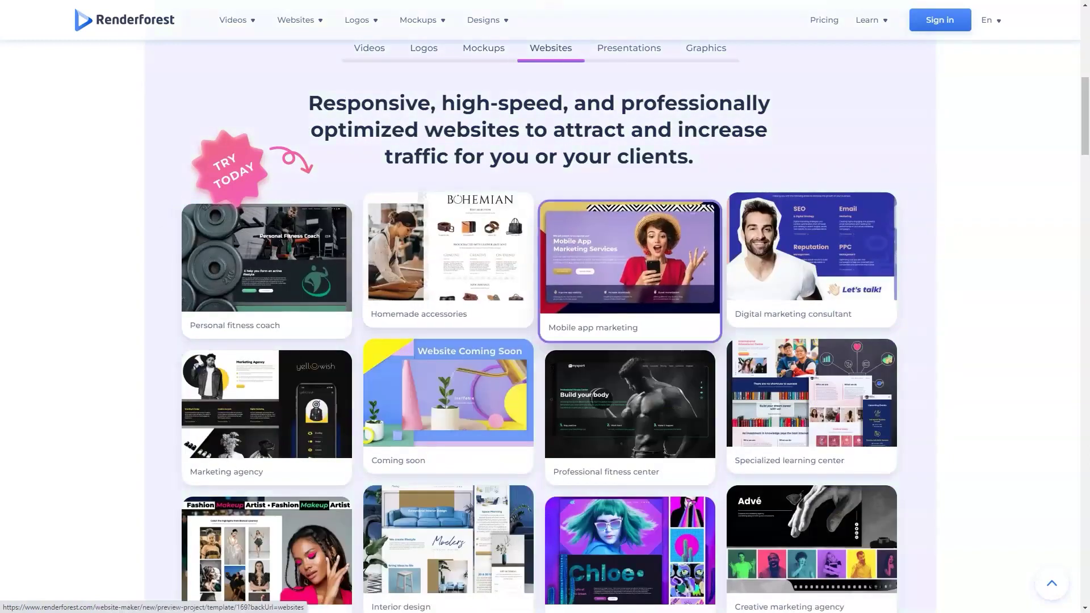
{"action": "left_click", "coordinate": [628, 48]}
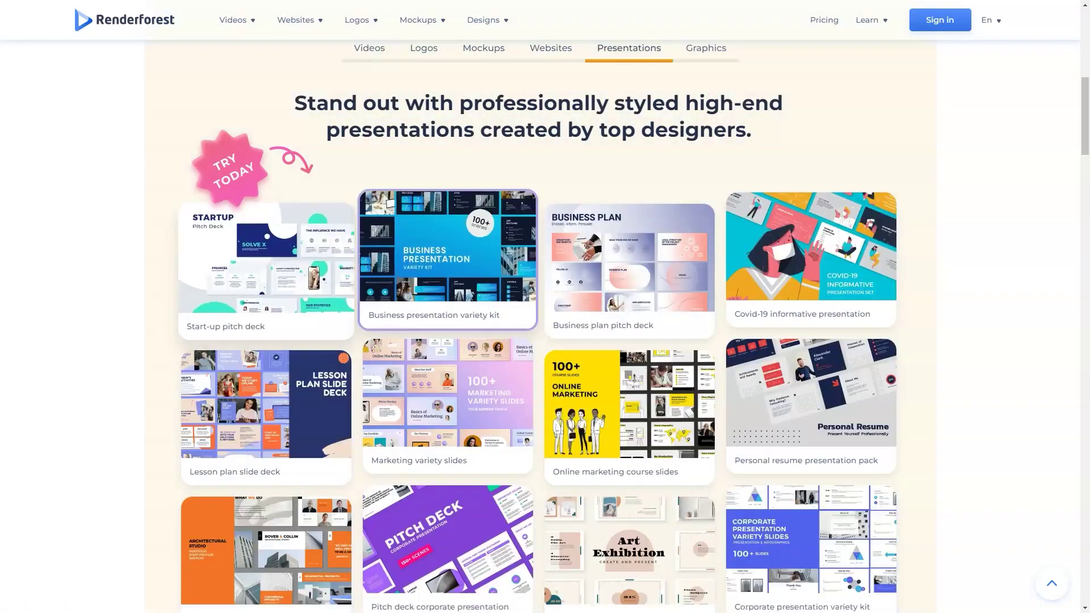
{"action": "left_click", "coordinate": [706, 48]}
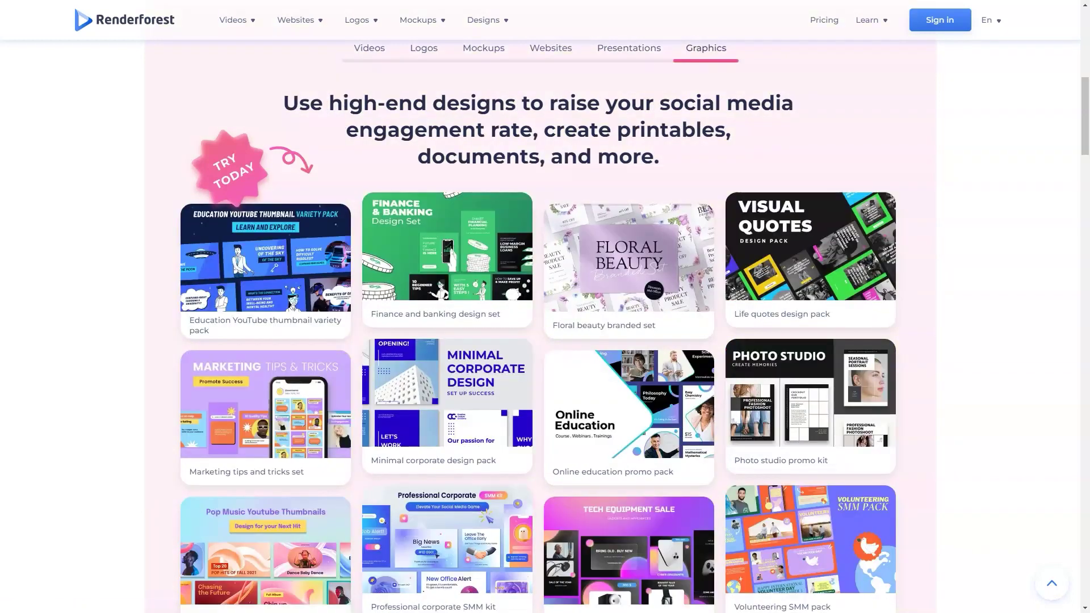
{"action": "scroll", "coordinate": [545, 342], "scroll_direction": "down", "scroll_amount": 5}
{"action": "scroll", "coordinate": [546, 341], "scroll_direction": "down", "scroll_amount": 5}
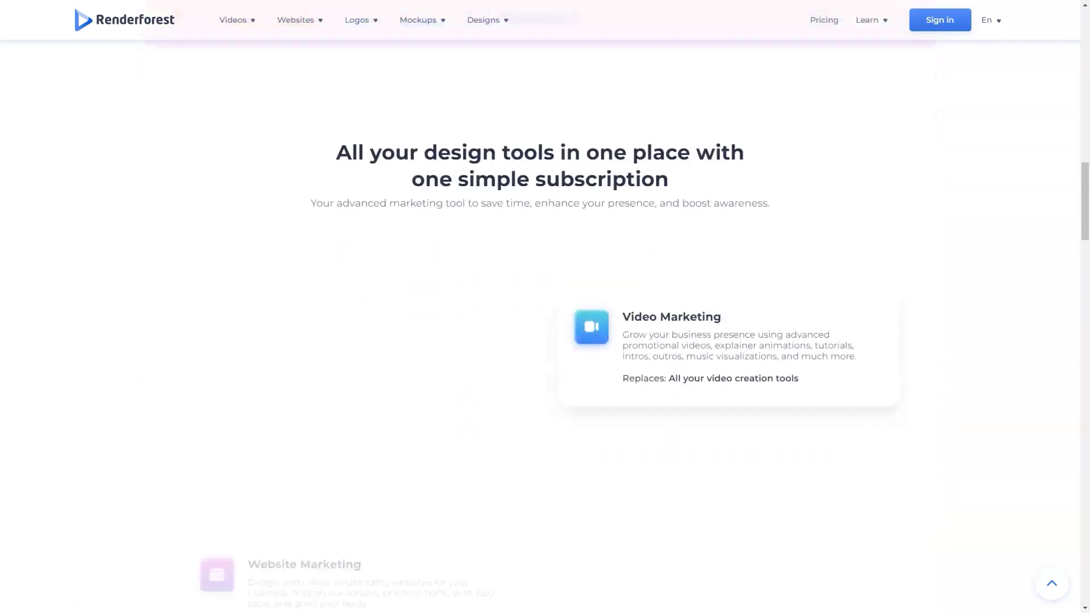
{"action": "scroll", "coordinate": [545, 341], "scroll_direction": "down", "scroll_amount": 1}
{"action": "scroll", "coordinate": [545, 341], "scroll_direction": "down", "scroll_amount": 4}
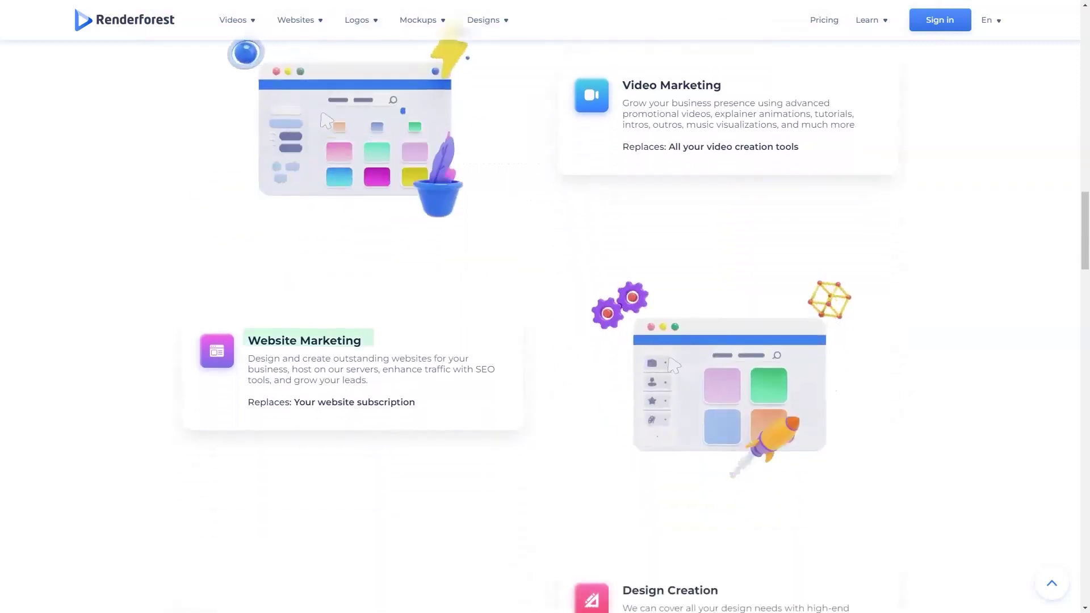
{"action": "scroll", "coordinate": [546, 341], "scroll_direction": "down", "scroll_amount": 1}
{"action": "scroll", "coordinate": [545, 341], "scroll_direction": "down", "scroll_amount": 4}
{"action": "scroll", "coordinate": [372, 446], "scroll_direction": "down", "scroll_amount": 3}
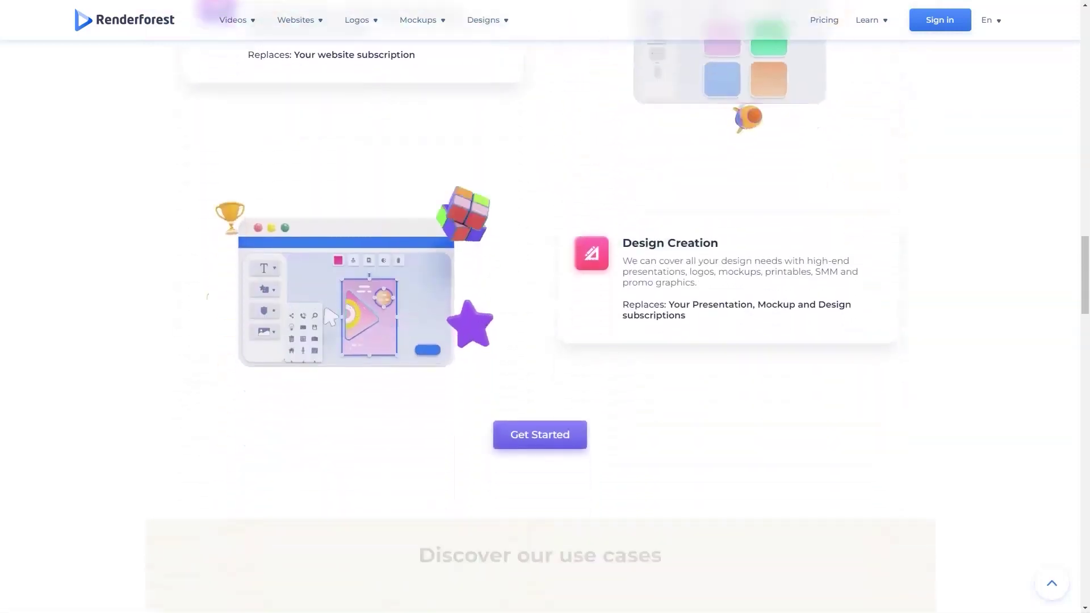
{"action": "scroll", "coordinate": [372, 445], "scroll_direction": "down", "scroll_amount": 3}
{"action": "scroll", "coordinate": [372, 446], "scroll_direction": "down", "scroll_amount": 2}
Step: View the Startup, SME, Enterprise, Education, Music, Freelance and Youtuber use-case testimonials
{"action": "left_click", "coordinate": [392, 247]}
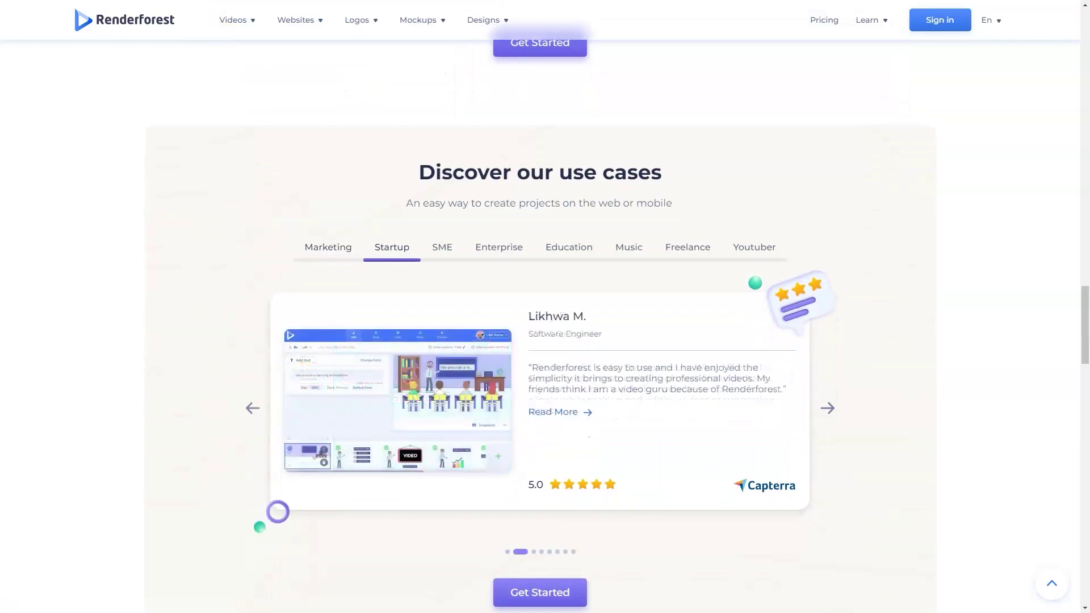
{"action": "left_click", "coordinate": [443, 248]}
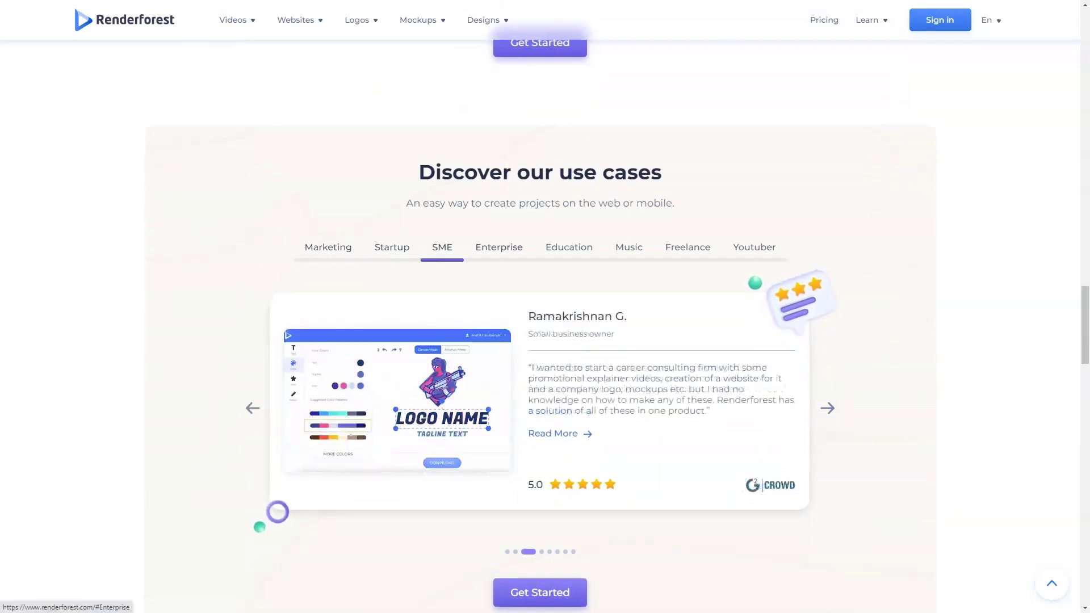
{"action": "left_click", "coordinate": [499, 247]}
{"action": "left_click", "coordinate": [568, 247]}
{"action": "left_click", "coordinate": [629, 248]}
{"action": "left_click", "coordinate": [687, 247]}
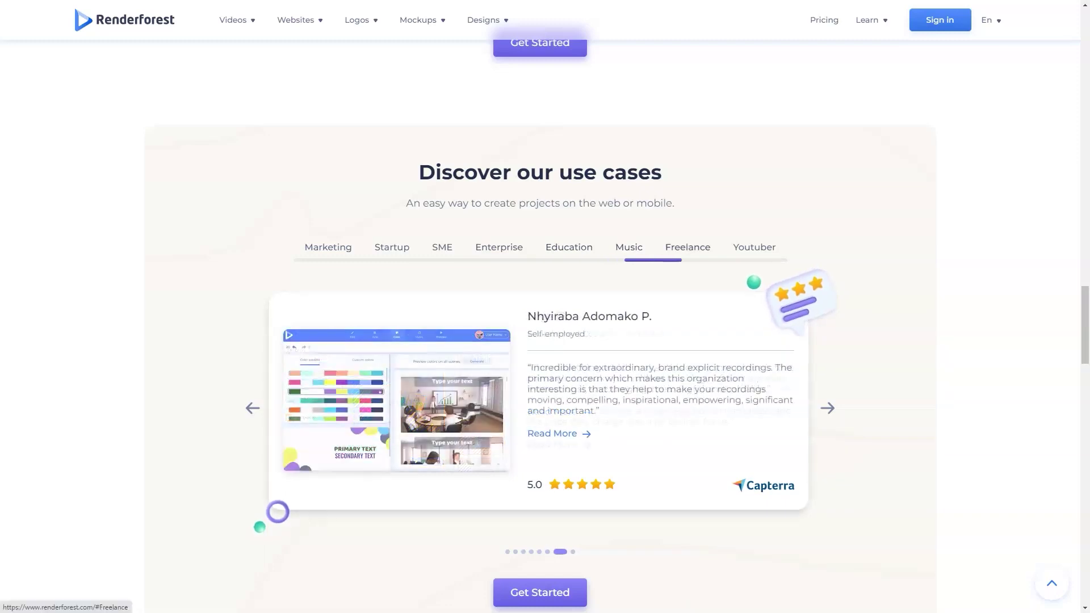
{"action": "left_click", "coordinate": [754, 247]}
{"action": "scroll", "coordinate": [546, 341], "scroll_direction": "down", "scroll_amount": 2}
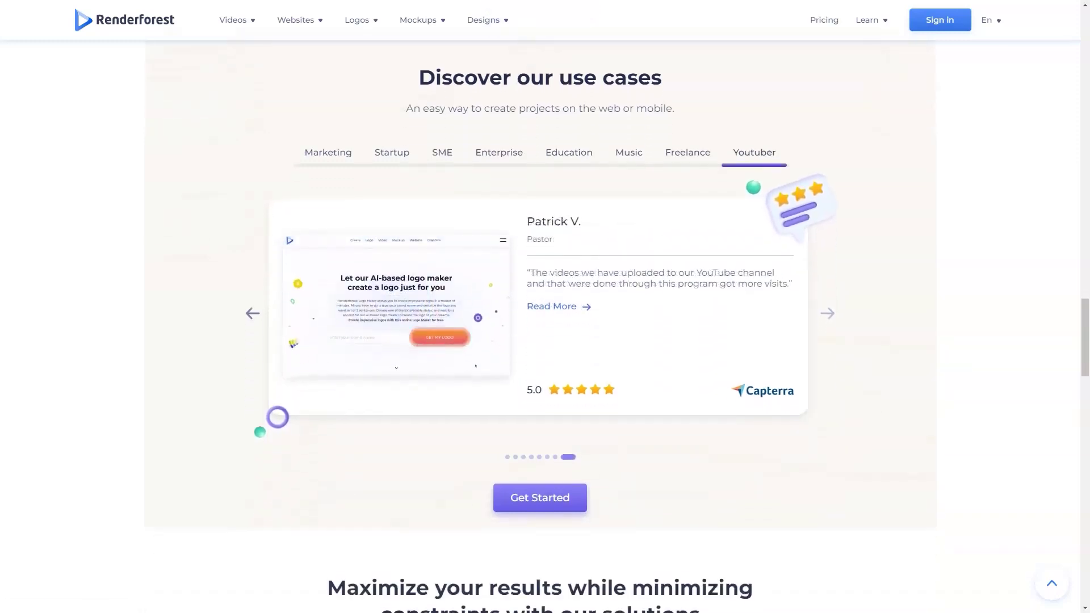
{"action": "scroll", "coordinate": [546, 341], "scroll_direction": "down", "scroll_amount": 3}
{"action": "scroll", "coordinate": [545, 341], "scroll_direction": "down", "scroll_amount": 3}
{"action": "scroll", "coordinate": [545, 341], "scroll_direction": "down", "scroll_amount": 3}
{"action": "scroll", "coordinate": [545, 341], "scroll_direction": "down", "scroll_amount": 4}
{"action": "scroll", "coordinate": [546, 342], "scroll_direction": "down", "scroll_amount": 4}
{"action": "scroll", "coordinate": [545, 341], "scroll_direction": "down", "scroll_amount": 4}
{"action": "scroll", "coordinate": [545, 341], "scroll_direction": "down", "scroll_amount": 4}
{"action": "scroll", "coordinate": [546, 340], "scroll_direction": "down", "scroll_amount": 4}
{"action": "scroll", "coordinate": [546, 341], "scroll_direction": "down", "scroll_amount": 3}
Step: Go to Renderforest's video templates catalogue from the top navigation
{"action": "left_click", "coordinate": [232, 19]}
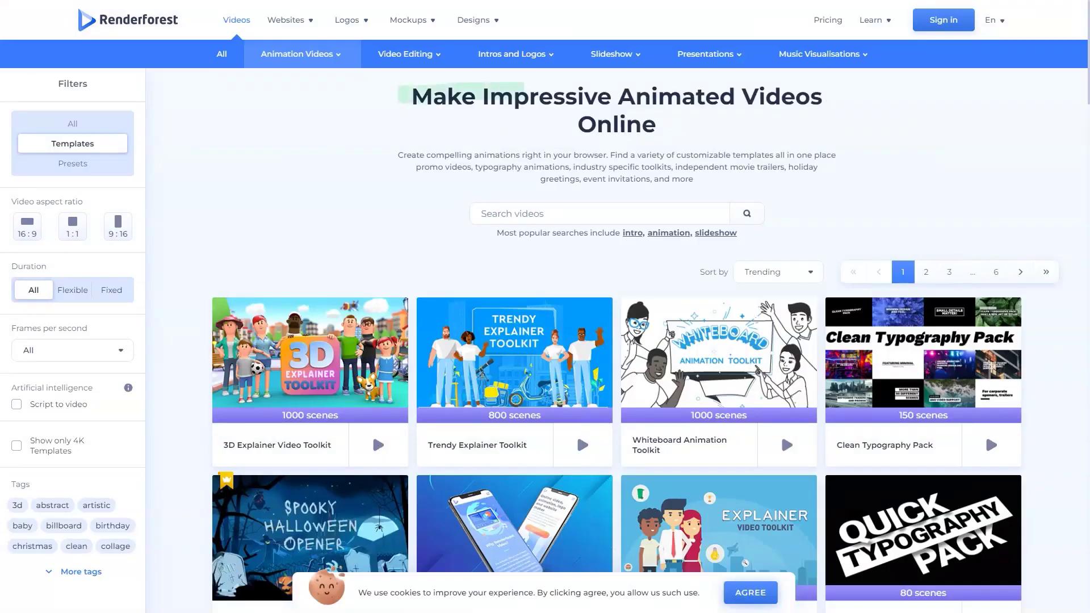
{"action": "scroll", "coordinate": [781, 430], "scroll_direction": "down", "scroll_amount": 3}
{"action": "scroll", "coordinate": [780, 430], "scroll_direction": "down", "scroll_amount": 2}
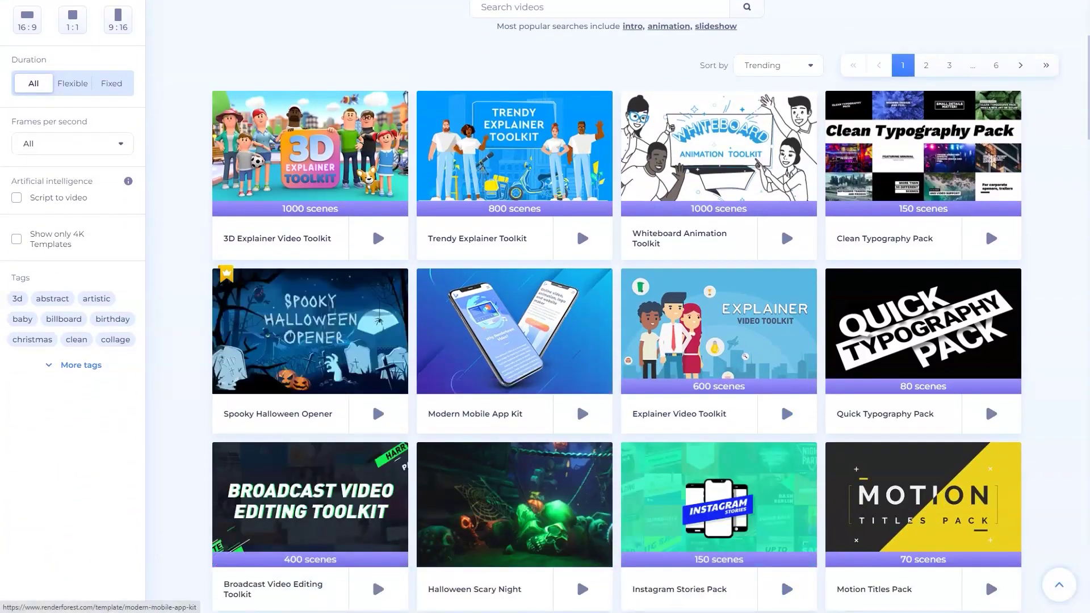
{"action": "scroll", "coordinate": [780, 399], "scroll_direction": "down", "scroll_amount": 6}
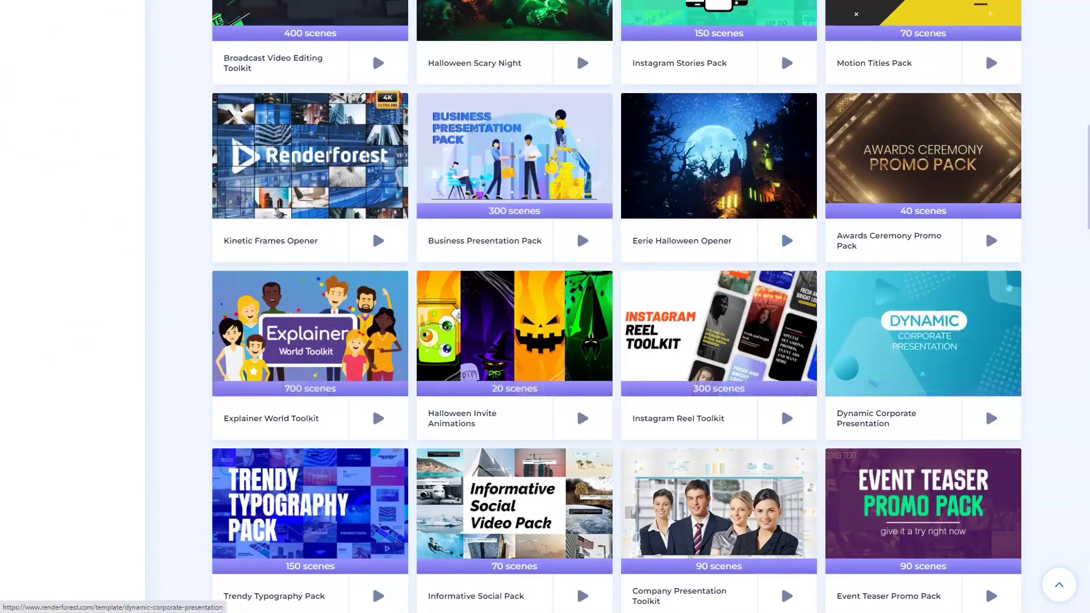
{"action": "scroll", "coordinate": [781, 403], "scroll_direction": "down", "scroll_amount": 2}
{"action": "scroll", "coordinate": [780, 402], "scroll_direction": "down", "scroll_amount": 2}
{"action": "scroll", "coordinate": [780, 291], "scroll_direction": "down", "scroll_amount": 2}
{"action": "scroll", "coordinate": [781, 291], "scroll_direction": "down", "scroll_amount": 1}
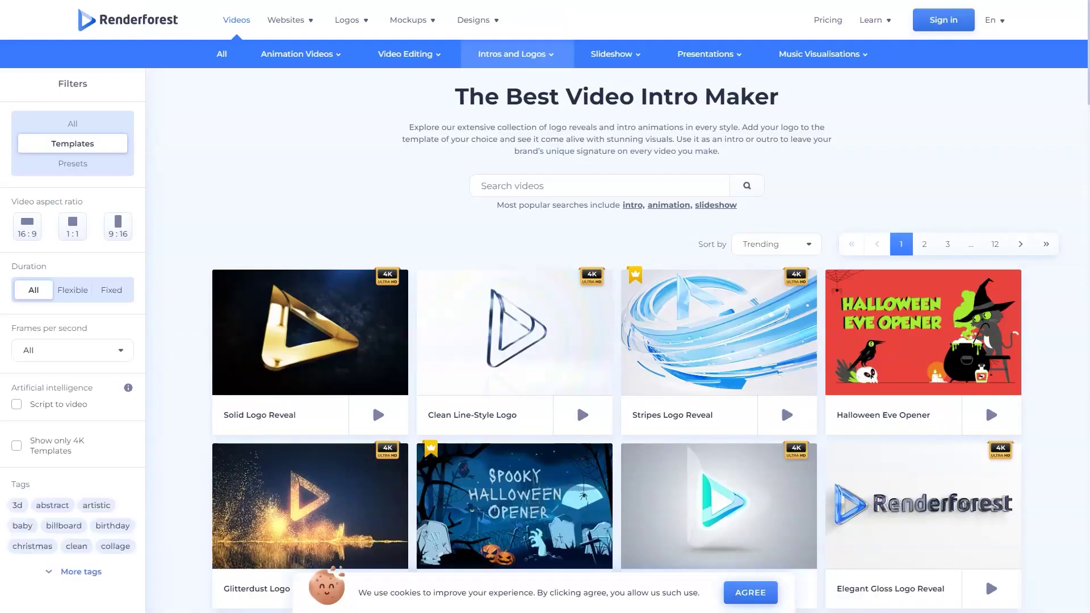
{"action": "scroll", "coordinate": [576, 400], "scroll_direction": "down", "scroll_amount": 1}
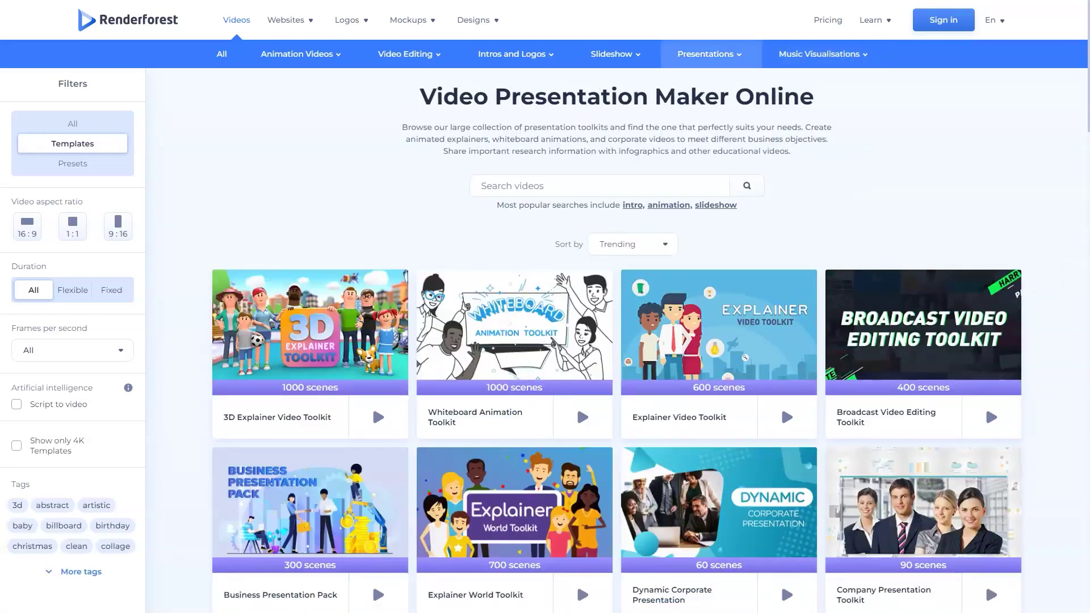
{"action": "scroll", "coordinate": [371, 402], "scroll_direction": "down", "scroll_amount": 1}
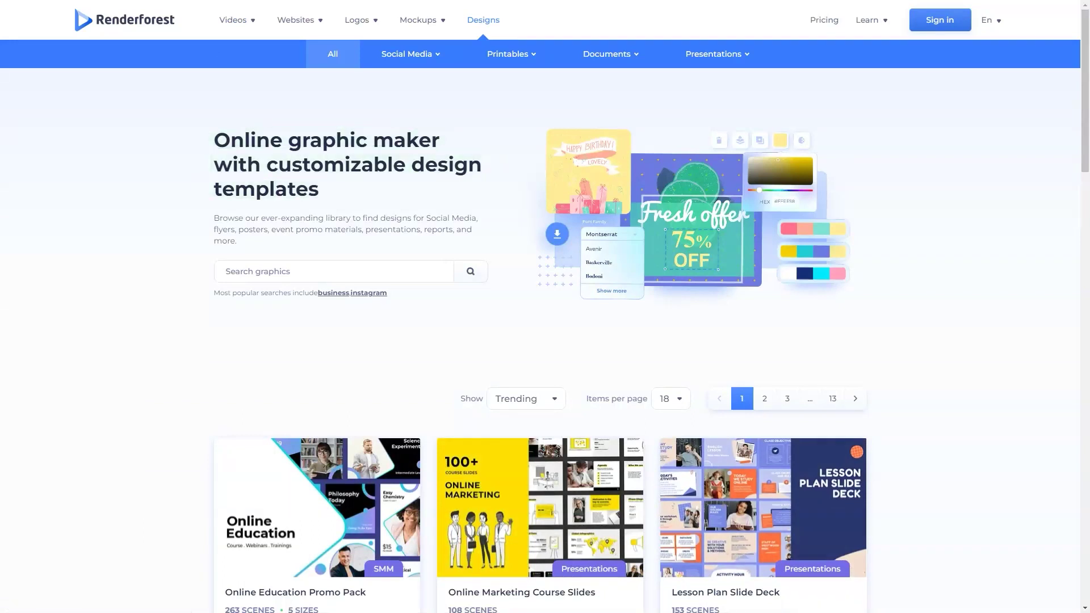
{"action": "scroll", "coordinate": [545, 342], "scroll_direction": "down", "scroll_amount": 4}
{"action": "scroll", "coordinate": [545, 341], "scroll_direction": "down", "scroll_amount": 4}
{"action": "scroll", "coordinate": [546, 341], "scroll_direction": "down", "scroll_amount": 3}
{"action": "scroll", "coordinate": [545, 341], "scroll_direction": "down", "scroll_amount": 3}
{"action": "scroll", "coordinate": [545, 341], "scroll_direction": "down", "scroll_amount": 3}
{"action": "scroll", "coordinate": [545, 341], "scroll_direction": "down", "scroll_amount": 3}
{"action": "scroll", "coordinate": [545, 340], "scroll_direction": "down", "scroll_amount": 2}
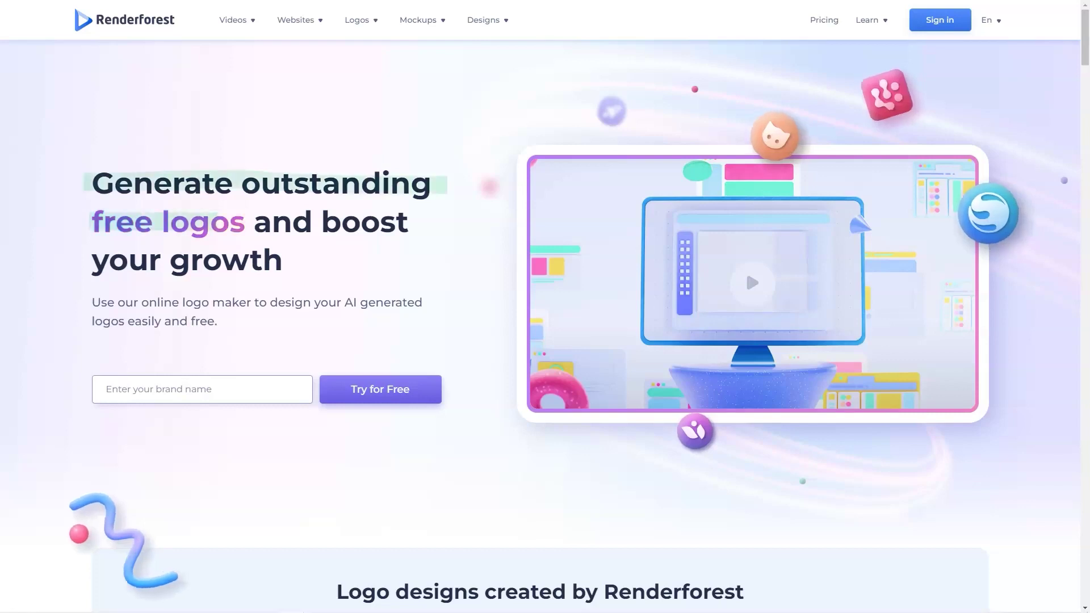
{"action": "scroll", "coordinate": [746, 268], "scroll_direction": "down", "scroll_amount": 3}
{"action": "scroll", "coordinate": [745, 268], "scroll_direction": "down", "scroll_amount": 3}
{"action": "scroll", "coordinate": [745, 268], "scroll_direction": "down", "scroll_amount": 2}
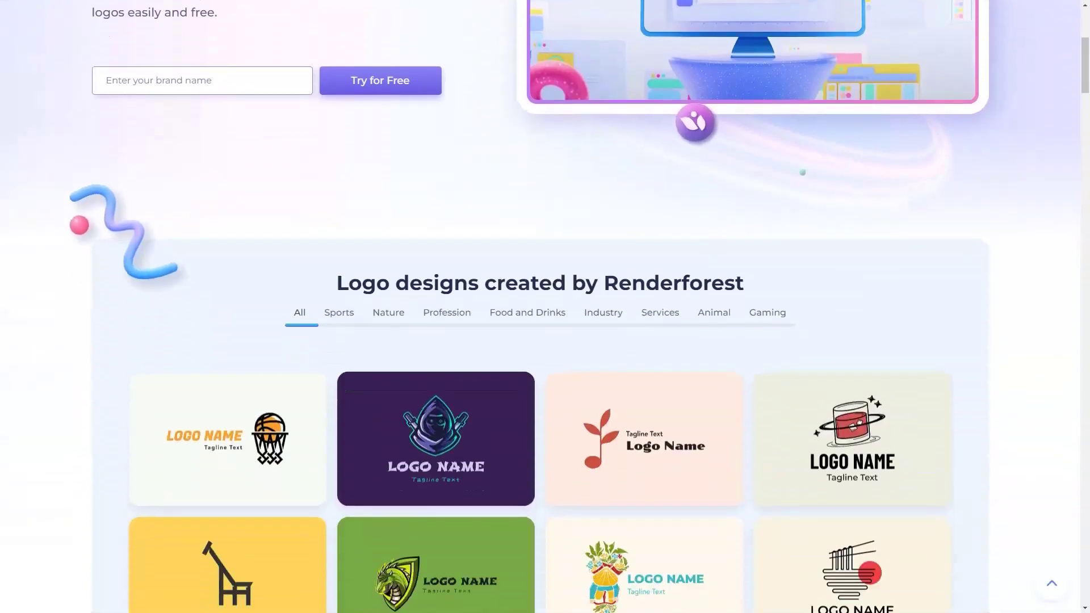
{"action": "scroll", "coordinate": [545, 341], "scroll_direction": "down", "scroll_amount": 3}
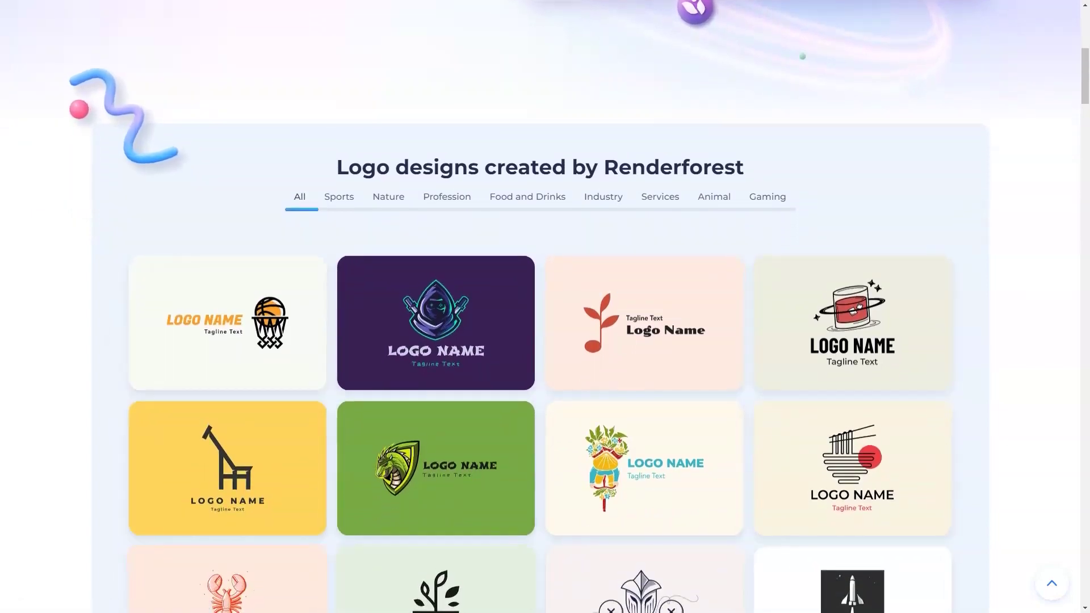
Step: Browse the Sports, Nature, Profession, Food and Drinks, Industry, Services, Animal and Gaming logos
{"action": "left_click", "coordinate": [340, 197]}
{"action": "left_click", "coordinate": [388, 197]}
{"action": "left_click", "coordinate": [446, 197]}
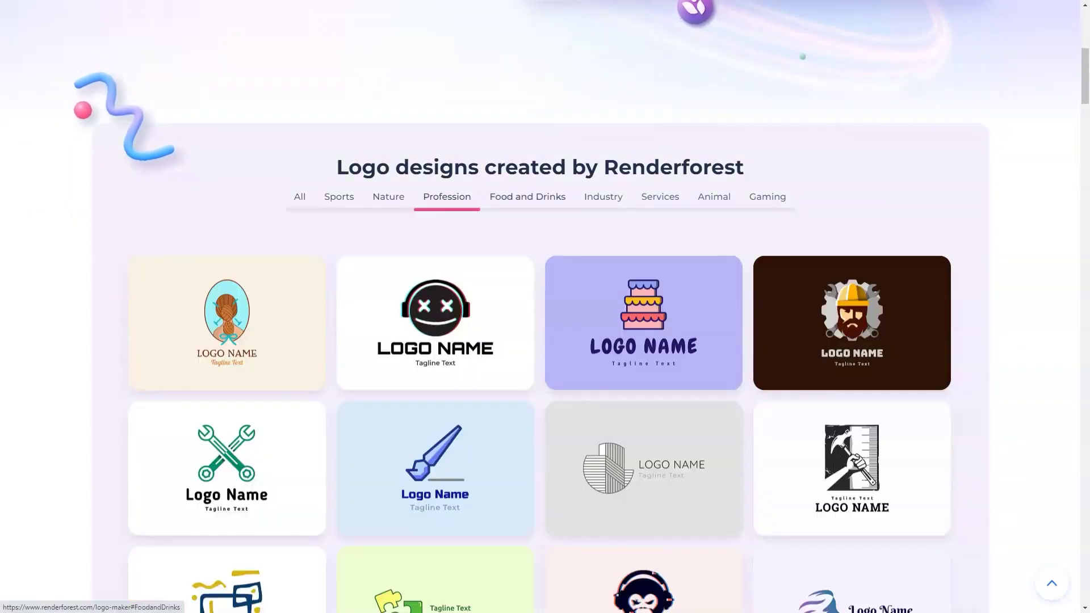
{"action": "left_click", "coordinate": [527, 197]}
{"action": "left_click", "coordinate": [603, 197]}
{"action": "left_click", "coordinate": [660, 196]}
{"action": "left_click", "coordinate": [713, 197]}
{"action": "left_click", "coordinate": [768, 197]}
{"action": "scroll", "coordinate": [545, 341], "scroll_direction": "down", "scroll_amount": 5}
{"action": "scroll", "coordinate": [545, 341], "scroll_direction": "down", "scroll_amount": 5}
{"action": "scroll", "coordinate": [546, 341], "scroll_direction": "down", "scroll_amount": 5}
{"action": "scroll", "coordinate": [545, 342], "scroll_direction": "down", "scroll_amount": 3}
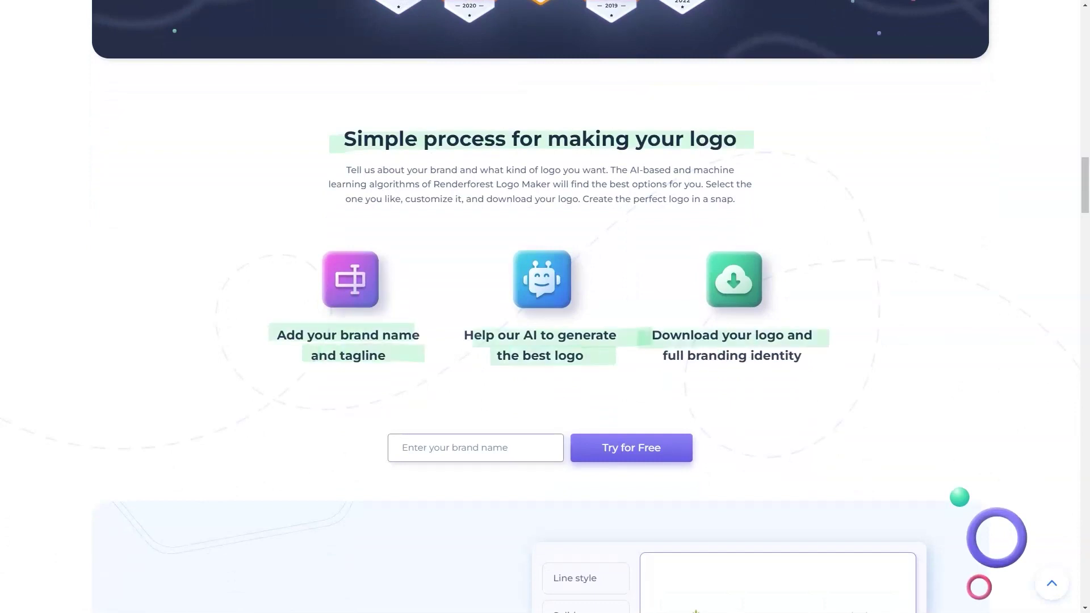
{"action": "scroll", "coordinate": [546, 341], "scroll_direction": "down", "scroll_amount": 3}
{"action": "scroll", "coordinate": [545, 341], "scroll_direction": "down", "scroll_amount": 4}
{"action": "scroll", "coordinate": [545, 341], "scroll_direction": "down", "scroll_amount": 3}
{"action": "scroll", "coordinate": [546, 341], "scroll_direction": "down", "scroll_amount": 5}
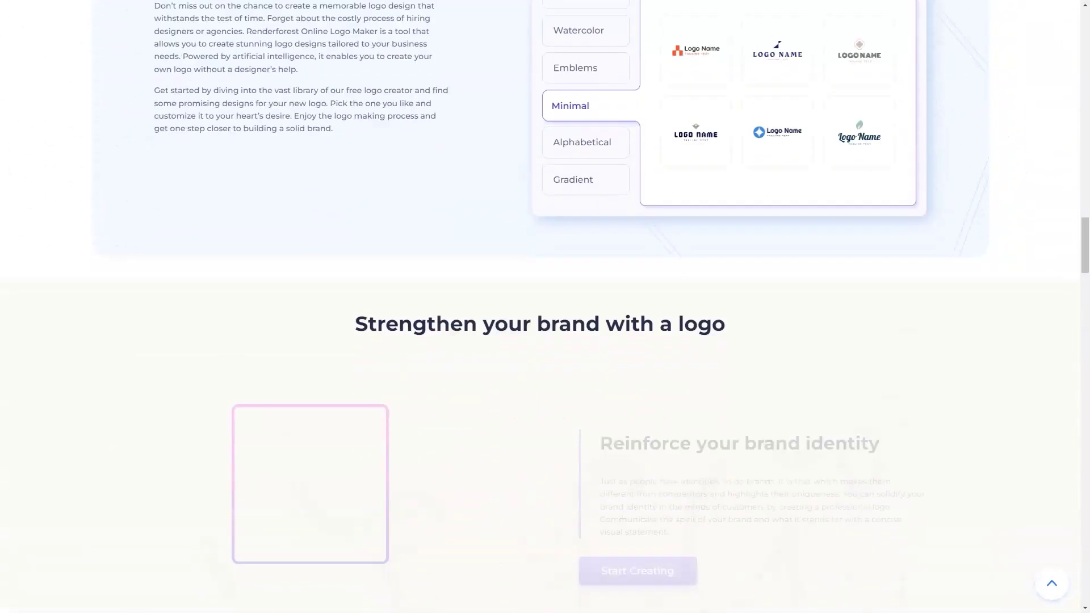
{"action": "scroll", "coordinate": [545, 342], "scroll_direction": "down", "scroll_amount": 4}
{"action": "scroll", "coordinate": [546, 340], "scroll_direction": "down", "scroll_amount": 3}
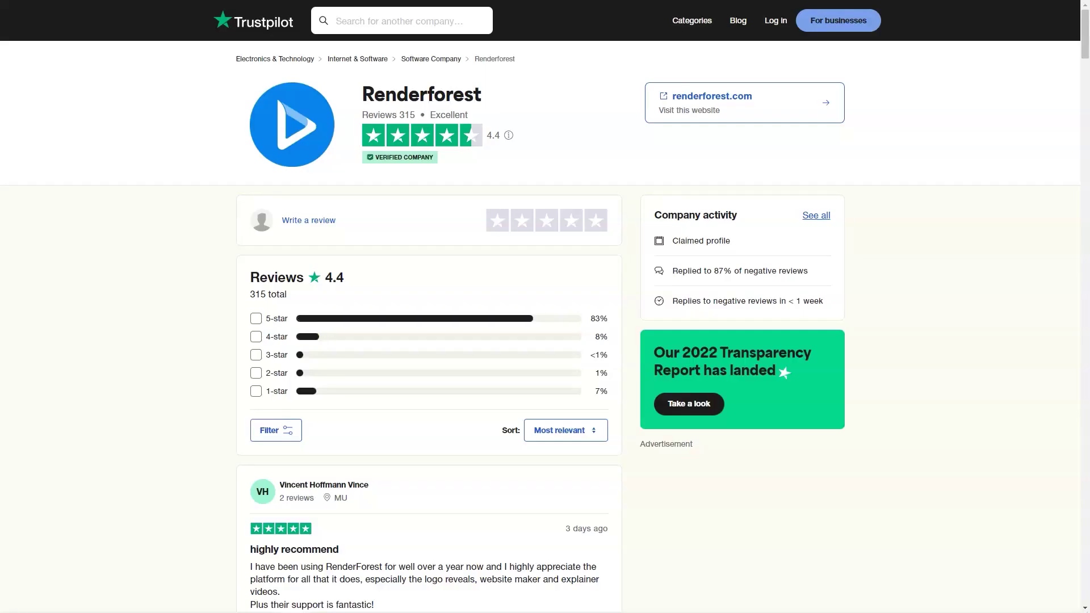
{"action": "scroll", "coordinate": [545, 341], "scroll_direction": "down", "scroll_amount": 2}
{"action": "scroll", "coordinate": [546, 341], "scroll_direction": "down", "scroll_amount": 2}
{"action": "scroll", "coordinate": [546, 341], "scroll_direction": "down", "scroll_amount": 2}
{"action": "scroll", "coordinate": [545, 341], "scroll_direction": "down", "scroll_amount": 2}
{"action": "scroll", "coordinate": [545, 341], "scroll_direction": "down", "scroll_amount": 2}
{"action": "scroll", "coordinate": [546, 341], "scroll_direction": "down", "scroll_amount": 2}
{"action": "scroll", "coordinate": [545, 341], "scroll_direction": "down", "scroll_amount": 2}
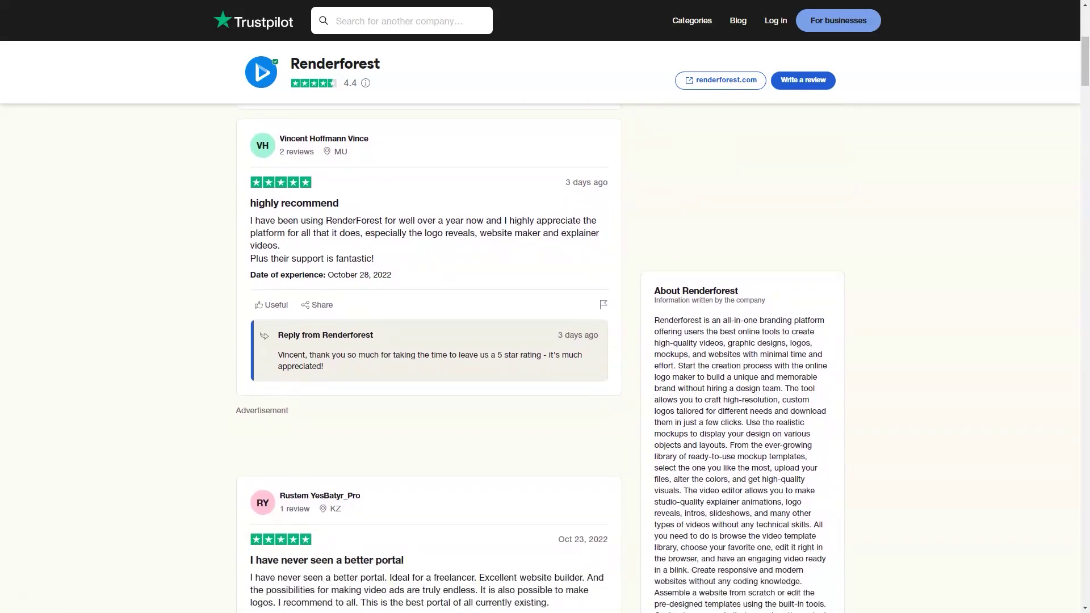
{"action": "scroll", "coordinate": [545, 340], "scroll_direction": "down", "scroll_amount": 2}
{"action": "scroll", "coordinate": [546, 341], "scroll_direction": "down", "scroll_amount": 2}
{"action": "scroll", "coordinate": [545, 340], "scroll_direction": "down", "scroll_amount": 2}
{"action": "scroll", "coordinate": [546, 341], "scroll_direction": "down", "scroll_amount": 2}
{"action": "scroll", "coordinate": [545, 340], "scroll_direction": "down", "scroll_amount": 2}
{"action": "scroll", "coordinate": [545, 340], "scroll_direction": "down", "scroll_amount": 2}
{"action": "scroll", "coordinate": [545, 341], "scroll_direction": "down", "scroll_amount": 2}
{"action": "scroll", "coordinate": [545, 341], "scroll_direction": "down", "scroll_amount": 2}
{"action": "scroll", "coordinate": [546, 341], "scroll_direction": "down", "scroll_amount": 2}
{"action": "scroll", "coordinate": [545, 341], "scroll_direction": "down", "scroll_amount": 2}
{"action": "scroll", "coordinate": [546, 341], "scroll_direction": "down", "scroll_amount": 2}
{"action": "scroll", "coordinate": [546, 341], "scroll_direction": "down", "scroll_amount": 2}
{"action": "scroll", "coordinate": [546, 341], "scroll_direction": "down", "scroll_amount": 2}
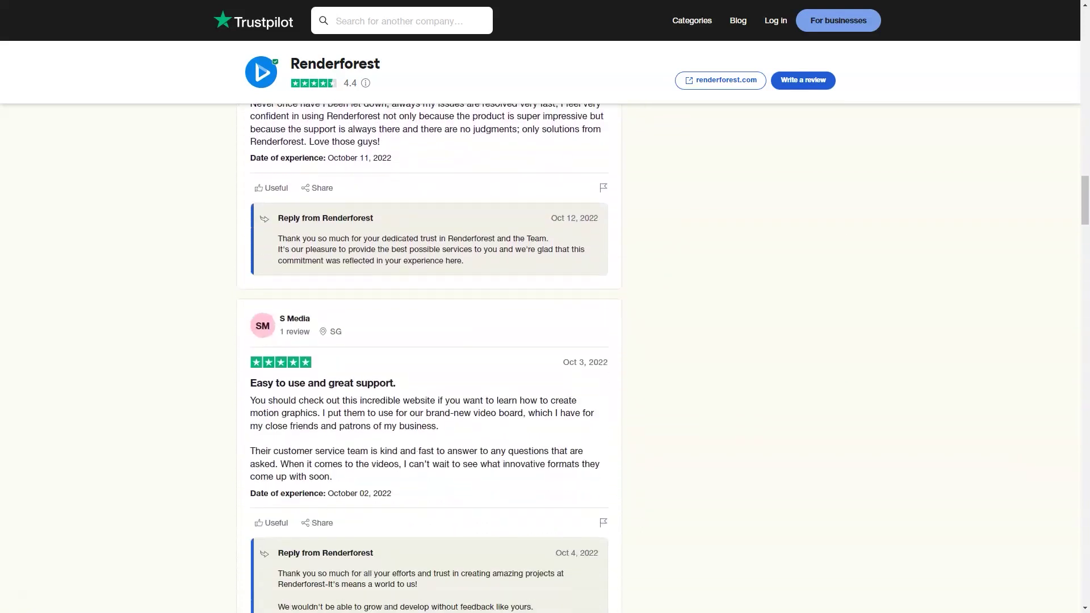
{"action": "scroll", "coordinate": [546, 341], "scroll_direction": "down", "scroll_amount": 2}
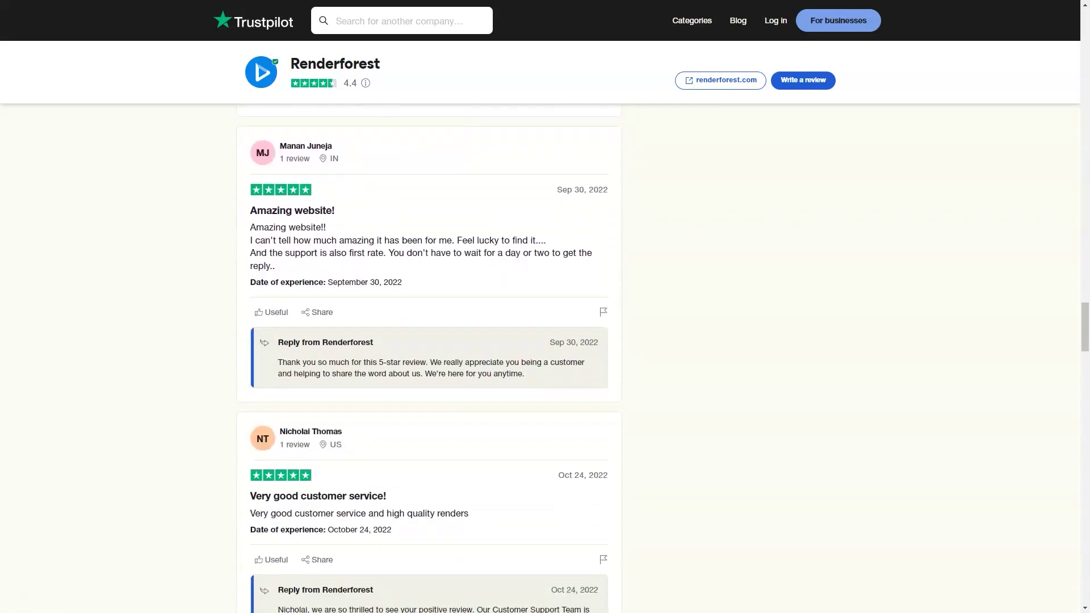
{"action": "scroll", "coordinate": [545, 340], "scroll_direction": "down", "scroll_amount": 2}
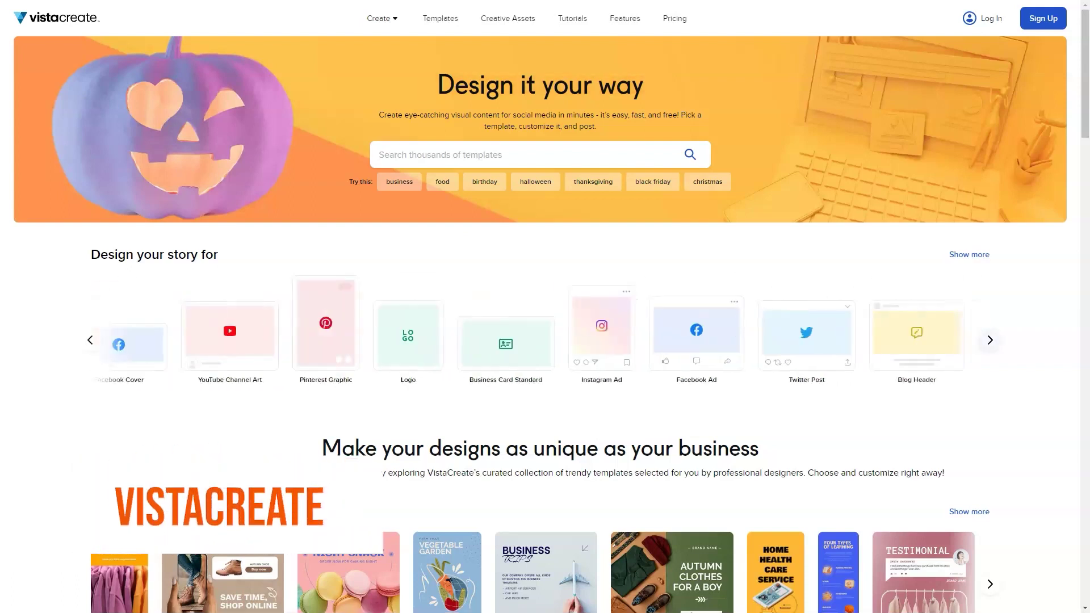
{"action": "scroll", "coordinate": [546, 342], "scroll_direction": "down", "scroll_amount": 3}
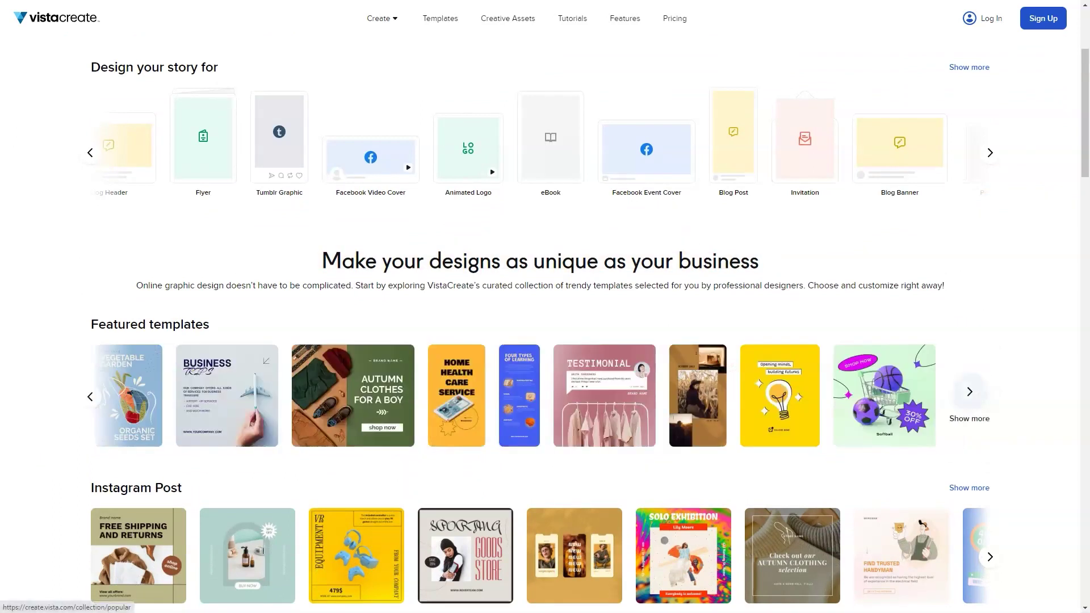
{"action": "scroll", "coordinate": [546, 341], "scroll_direction": "down", "scroll_amount": 3}
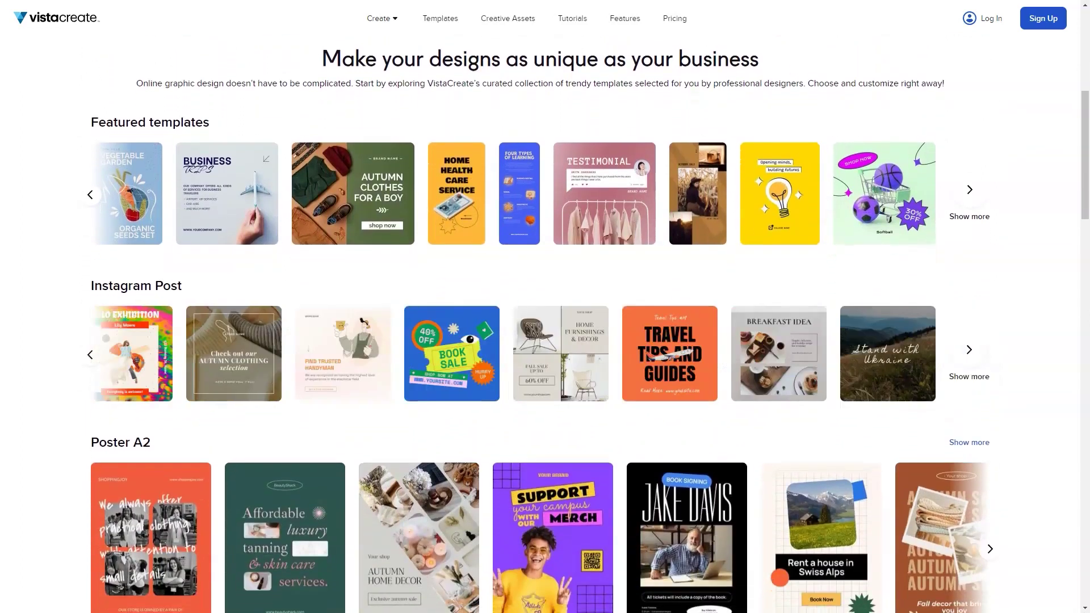
{"action": "scroll", "coordinate": [545, 340], "scroll_direction": "down", "scroll_amount": 3}
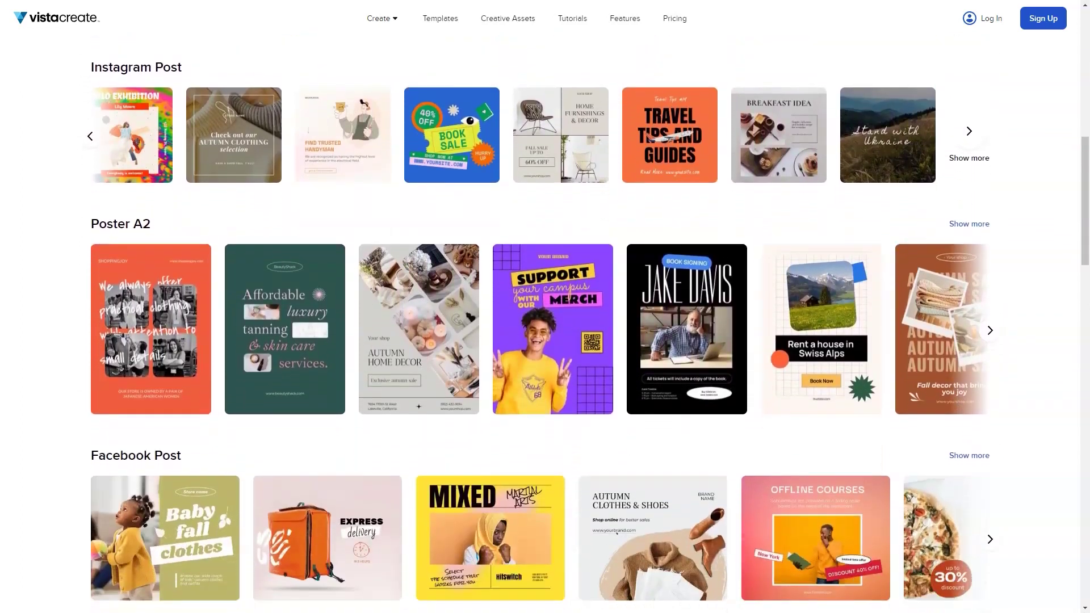
Step: Page through more Poster A2, Facebook Post, Instagram Story, Pinterest Graphic and Logo templates
{"action": "left_click", "coordinate": [972, 328]}
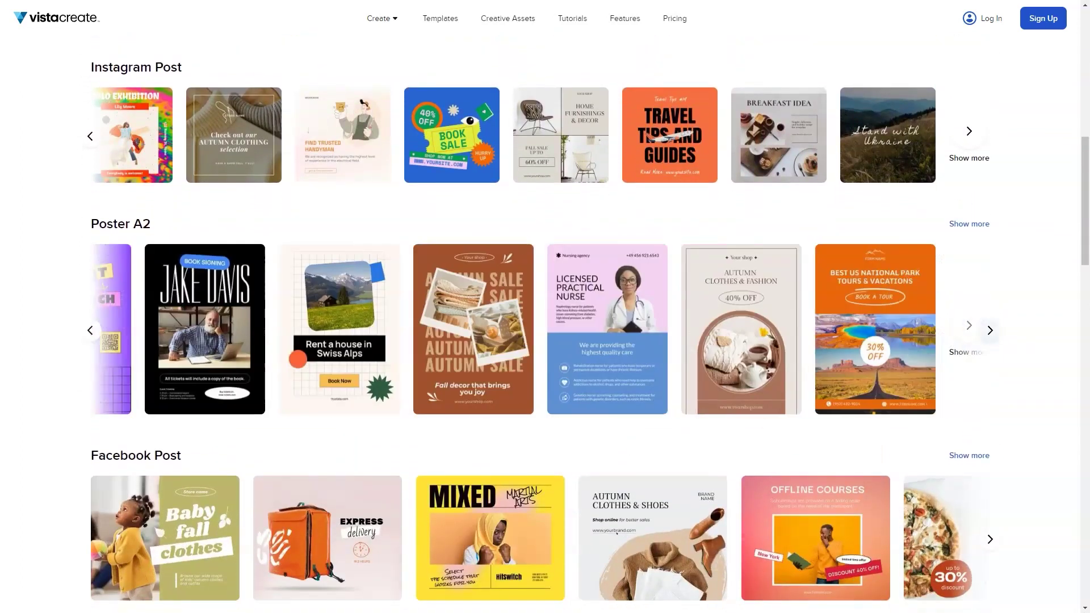
{"action": "scroll", "coordinate": [546, 341], "scroll_direction": "down", "scroll_amount": 3}
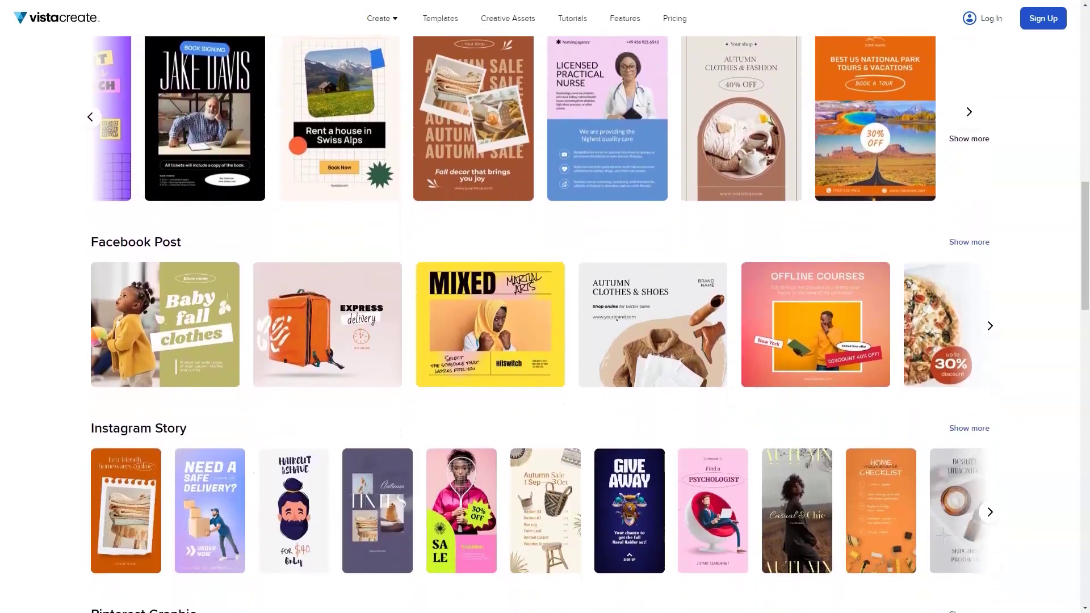
{"action": "left_click", "coordinate": [989, 326]}
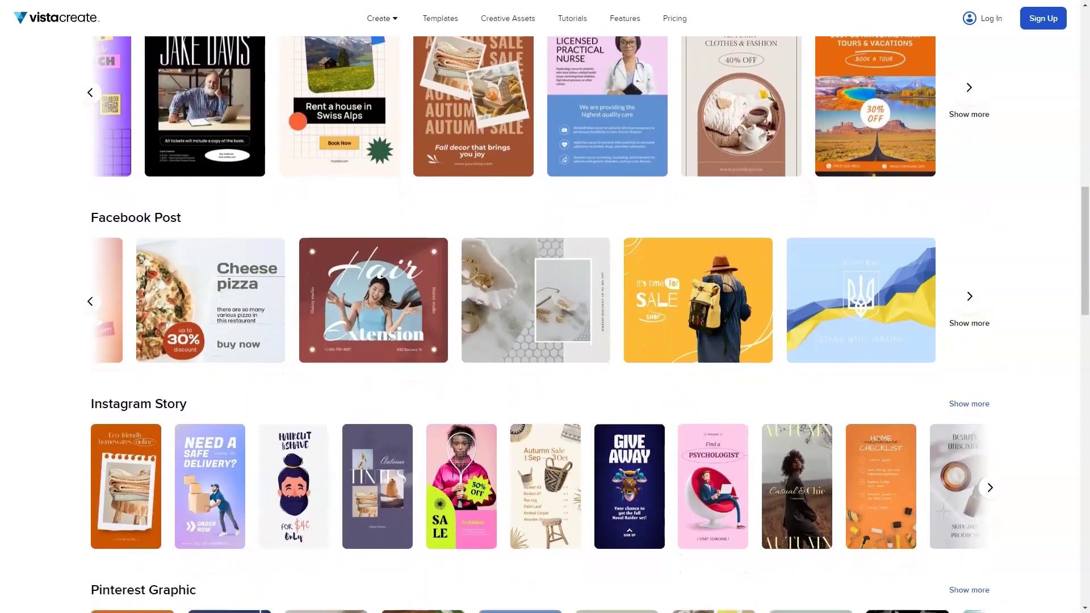
{"action": "scroll", "coordinate": [545, 341], "scroll_direction": "down", "scroll_amount": 3}
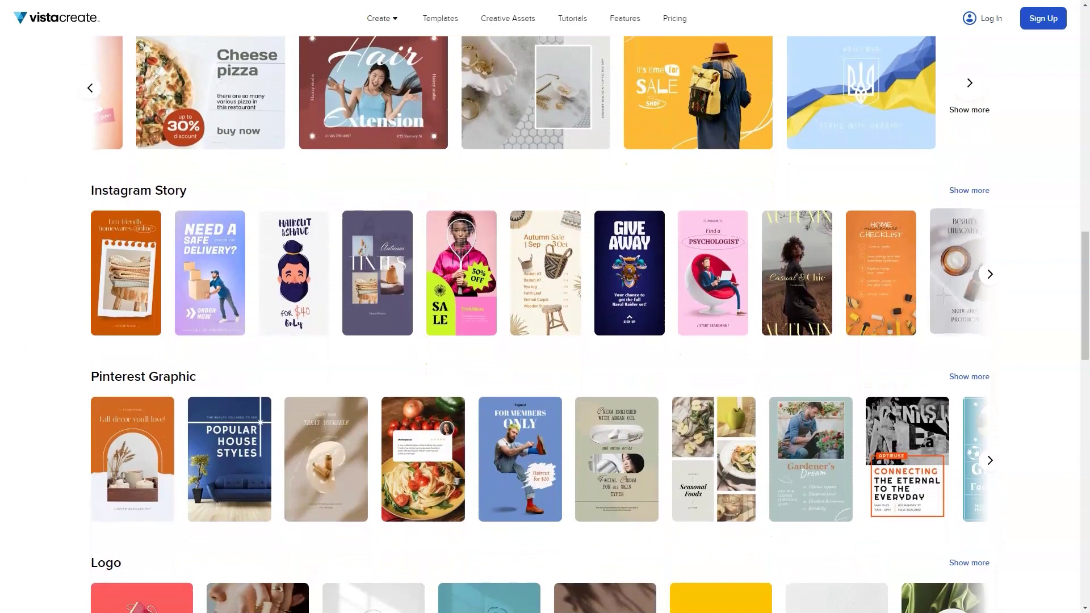
{"action": "left_click", "coordinate": [989, 275]}
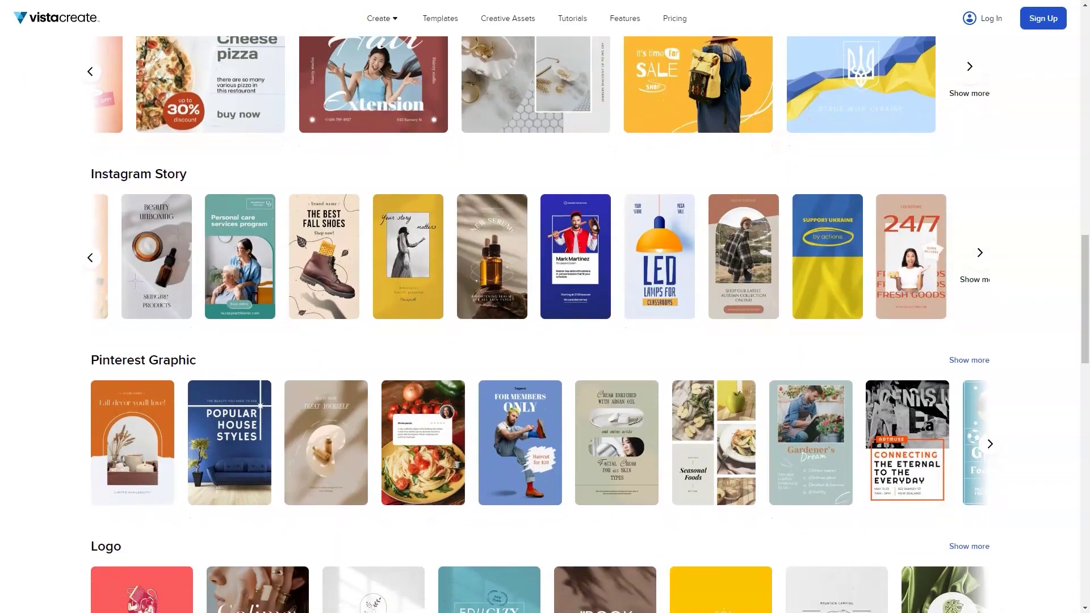
{"action": "scroll", "coordinate": [545, 341], "scroll_direction": "down", "scroll_amount": 3}
{"action": "left_click", "coordinate": [990, 229]}
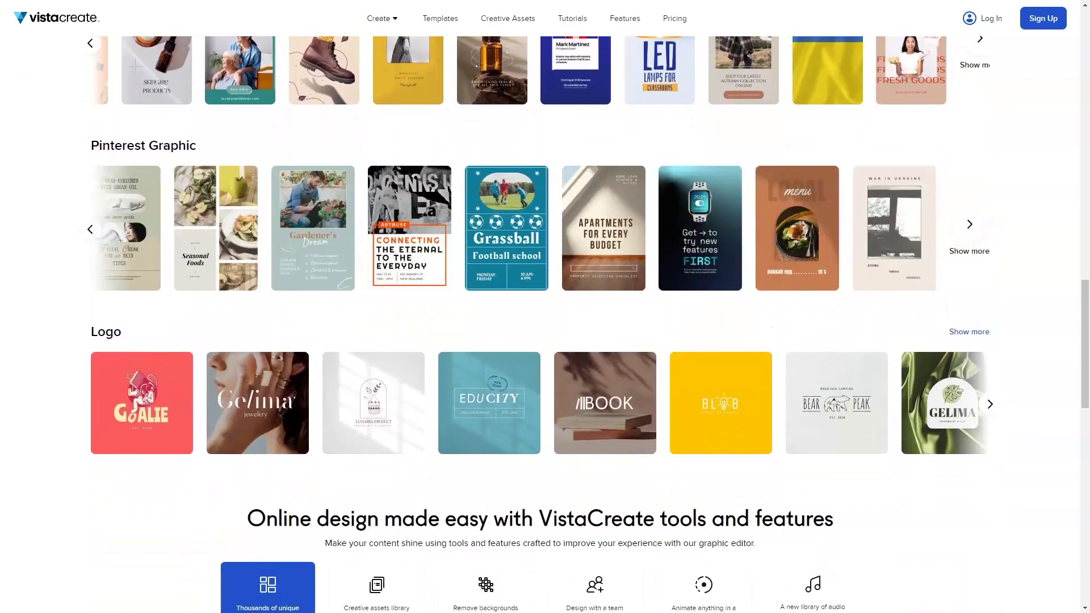
{"action": "scroll", "coordinate": [545, 341], "scroll_direction": "down", "scroll_amount": 2}
{"action": "left_click", "coordinate": [990, 240]}
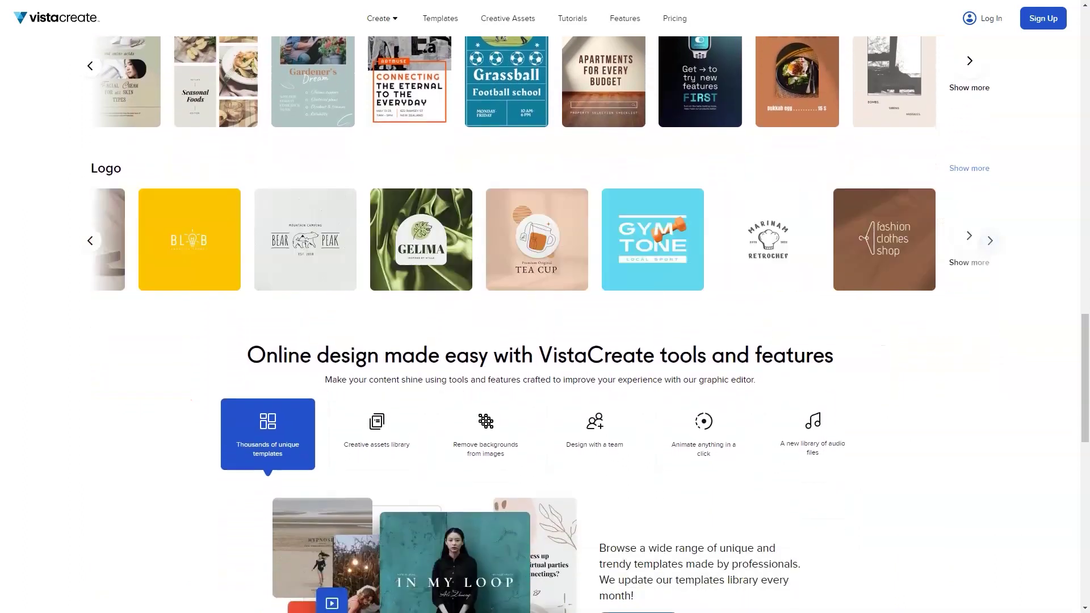
{"action": "scroll", "coordinate": [545, 341], "scroll_direction": "down", "scroll_amount": 3}
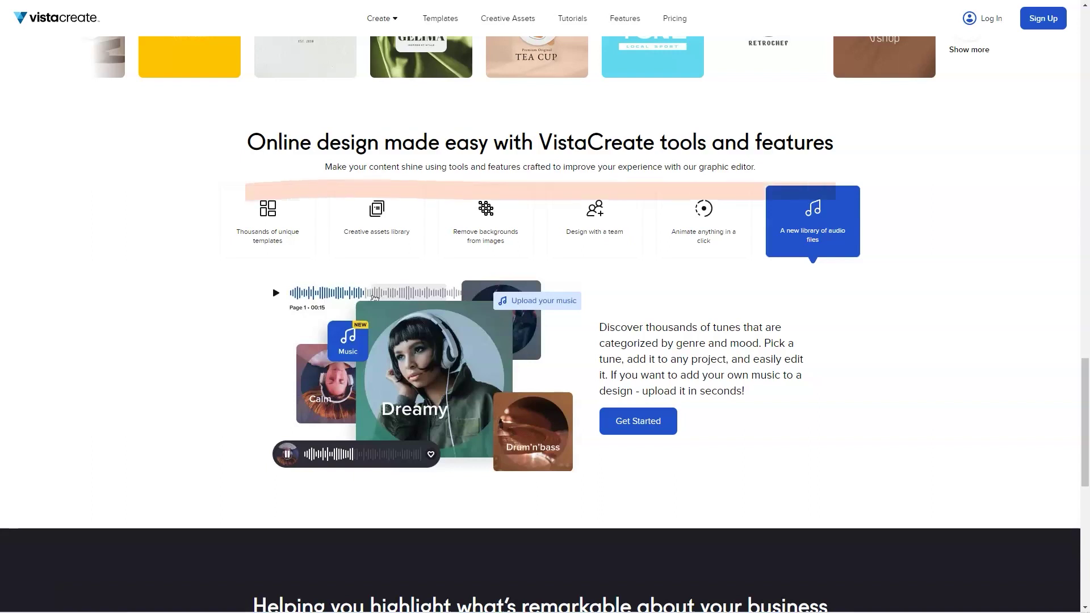
{"action": "scroll", "coordinate": [545, 341], "scroll_direction": "down", "scroll_amount": 5}
Step: View the six design-example categories, from Video & Animation to Advertising, then the full catalogue
{"action": "left_click", "coordinate": [353, 239]}
{"action": "left_click", "coordinate": [439, 240]}
{"action": "left_click", "coordinate": [526, 239]}
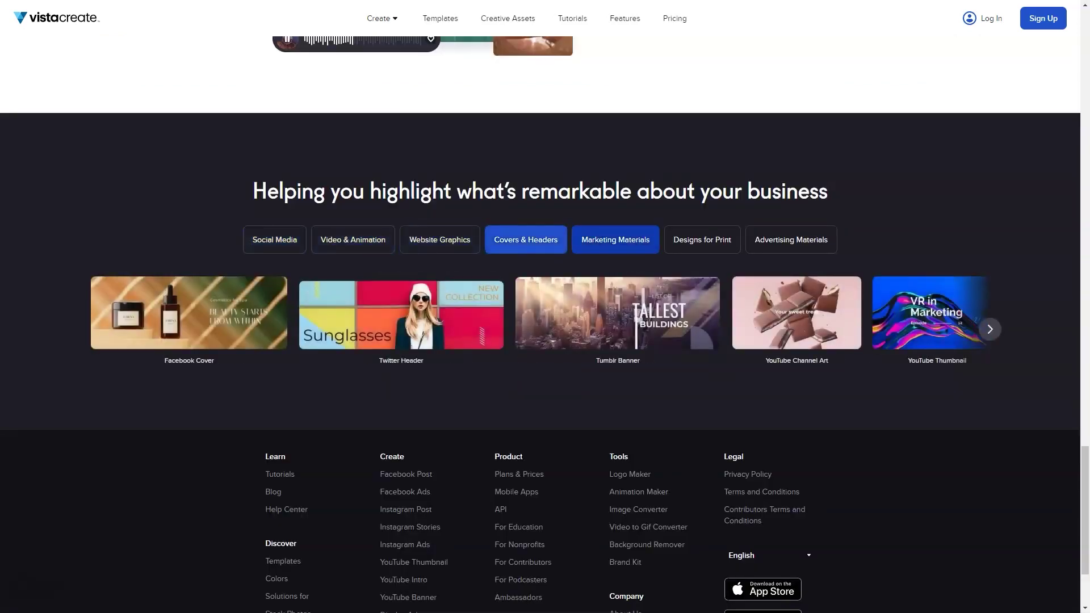
{"action": "left_click", "coordinate": [614, 240]}
{"action": "left_click", "coordinate": [702, 239]}
{"action": "left_click", "coordinate": [792, 240]}
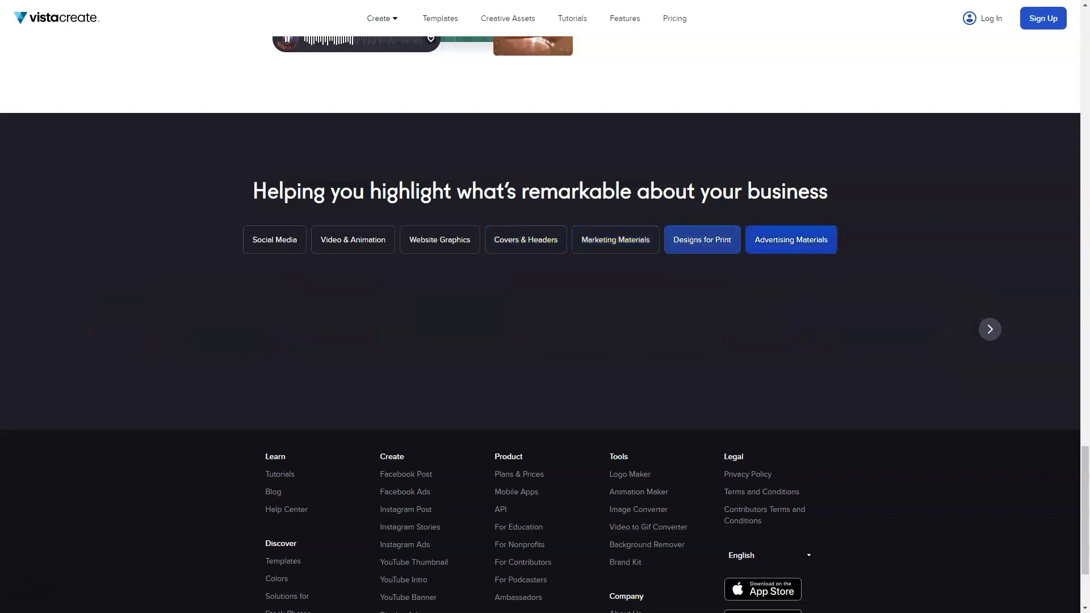
{"action": "left_click", "coordinate": [440, 18]}
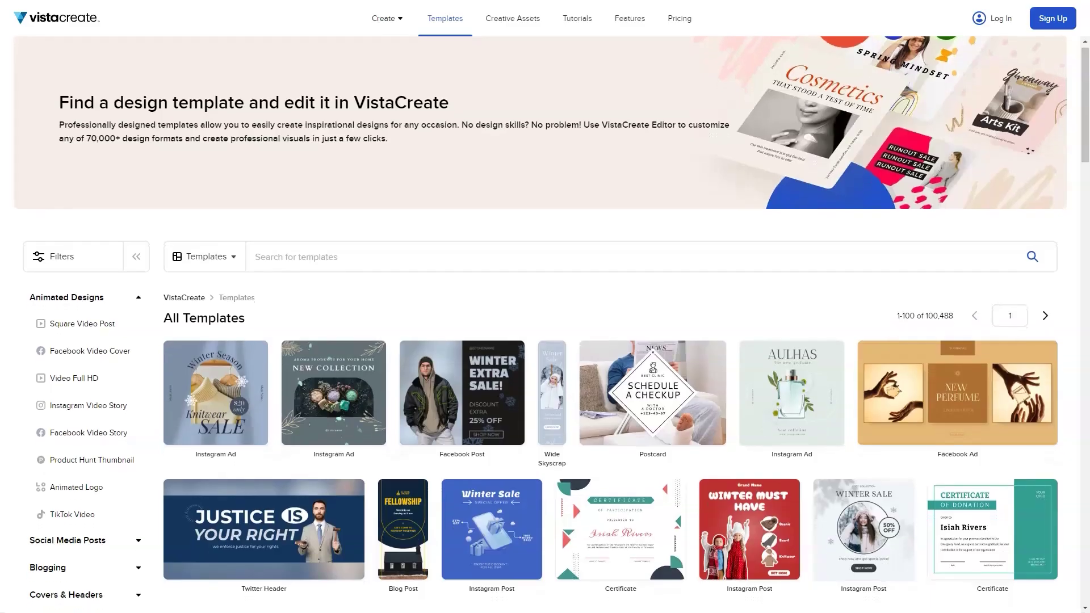
{"action": "scroll", "coordinate": [546, 341], "scroll_direction": "down", "scroll_amount": 3}
{"action": "scroll", "coordinate": [545, 341], "scroll_direction": "down", "scroll_amount": 2}
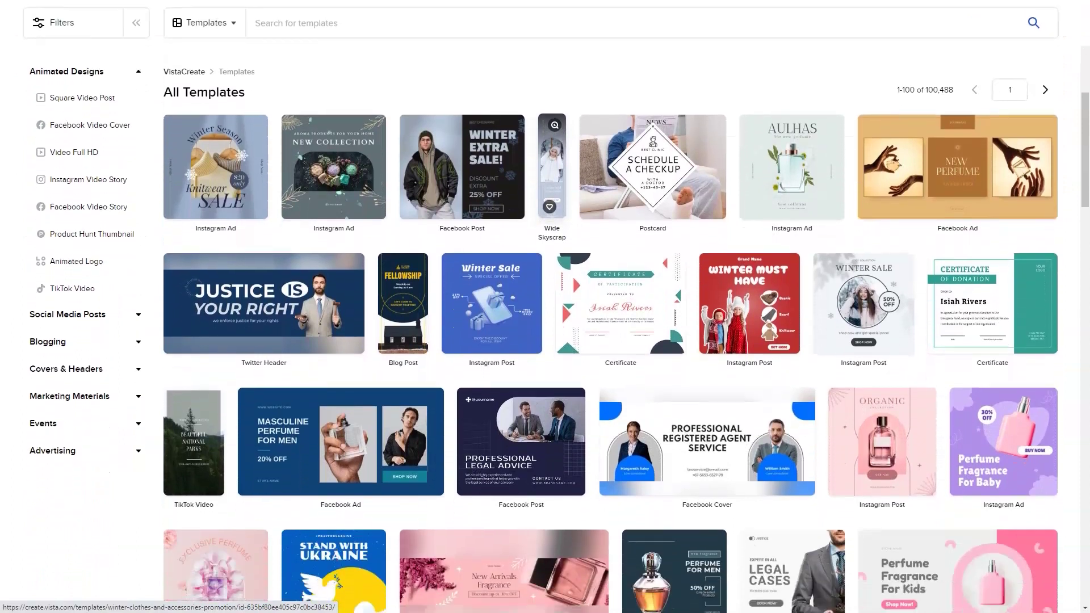
{"action": "scroll", "coordinate": [545, 341], "scroll_direction": "down", "scroll_amount": 2}
{"action": "scroll", "coordinate": [545, 340], "scroll_direction": "down", "scroll_amount": 2}
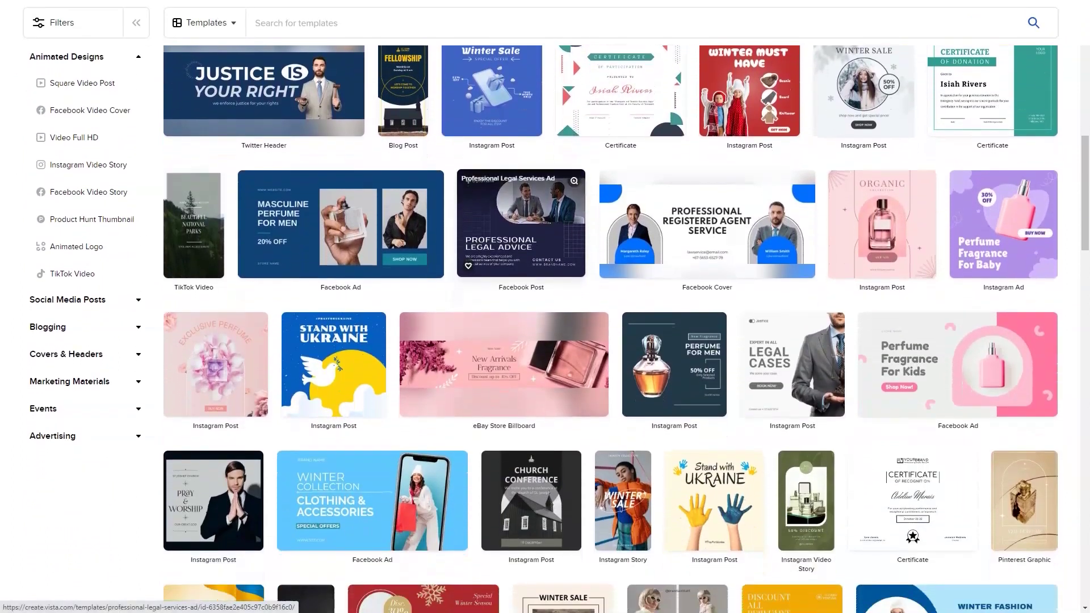
{"action": "scroll", "coordinate": [545, 341], "scroll_direction": "down", "scroll_amount": 2}
{"action": "scroll", "coordinate": [545, 340], "scroll_direction": "down", "scroll_amount": 2}
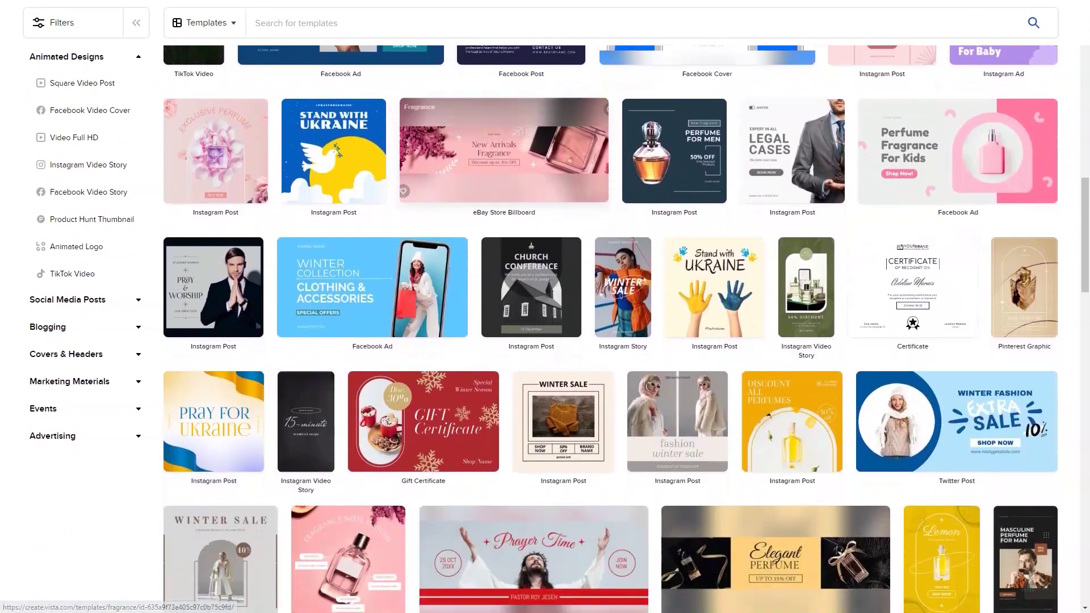
{"action": "scroll", "coordinate": [546, 341], "scroll_direction": "down", "scroll_amount": 2}
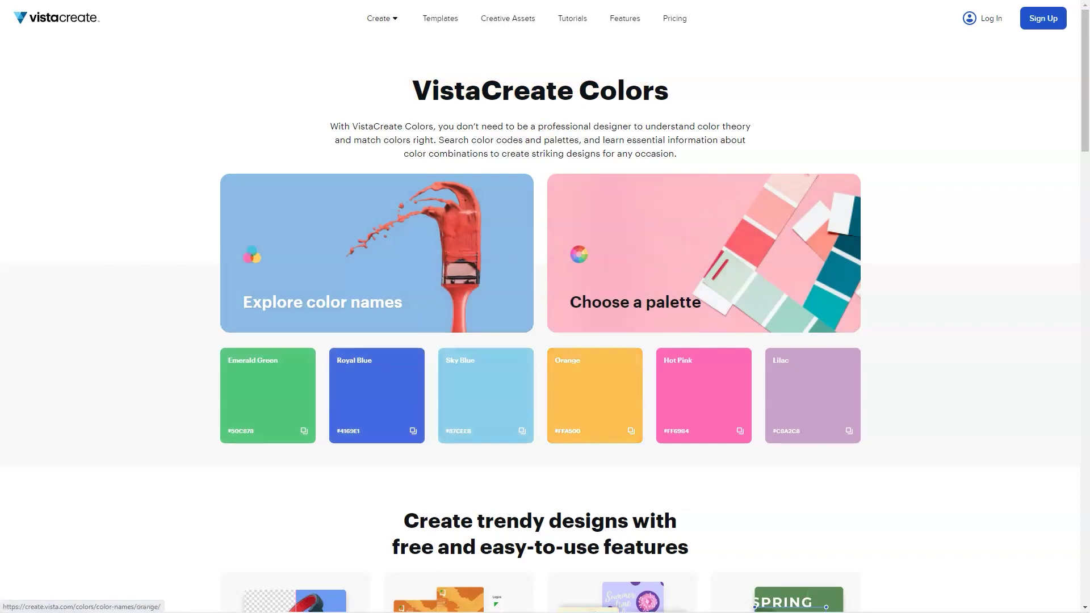
{"action": "scroll", "coordinate": [757, 437], "scroll_direction": "down", "scroll_amount": 3}
{"action": "scroll", "coordinate": [757, 437], "scroll_direction": "down", "scroll_amount": 3}
{"action": "scroll", "coordinate": [757, 436], "scroll_direction": "down", "scroll_amount": 3}
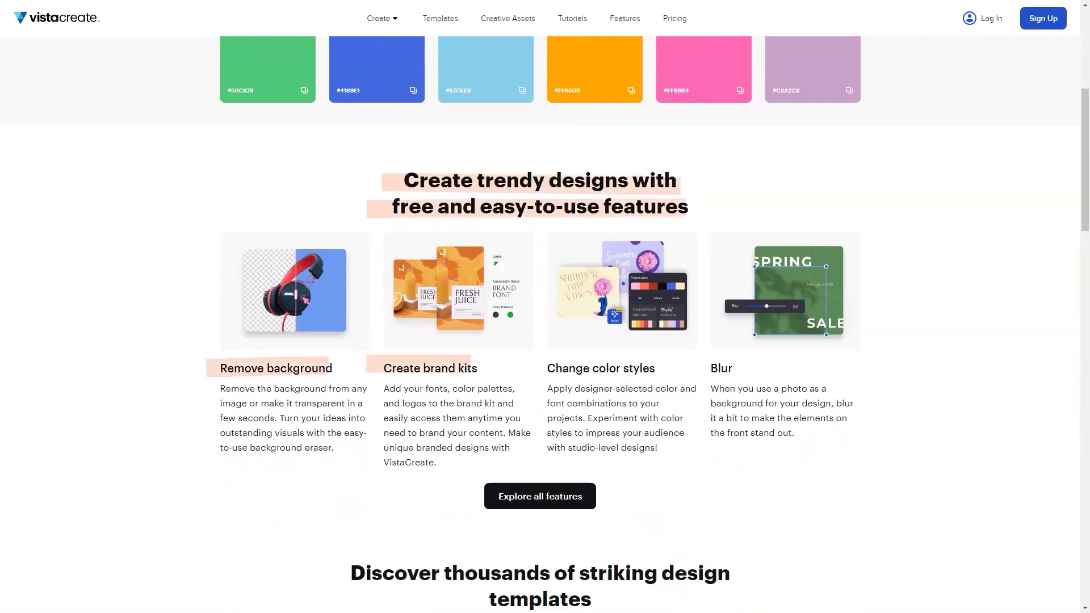
{"action": "scroll", "coordinate": [545, 341], "scroll_direction": "down", "scroll_amount": 2}
{"action": "scroll", "coordinate": [546, 341], "scroll_direction": "down", "scroll_amount": 3}
{"action": "scroll", "coordinate": [545, 341], "scroll_direction": "down", "scroll_amount": 3}
{"action": "scroll", "coordinate": [545, 342], "scroll_direction": "down", "scroll_amount": 3}
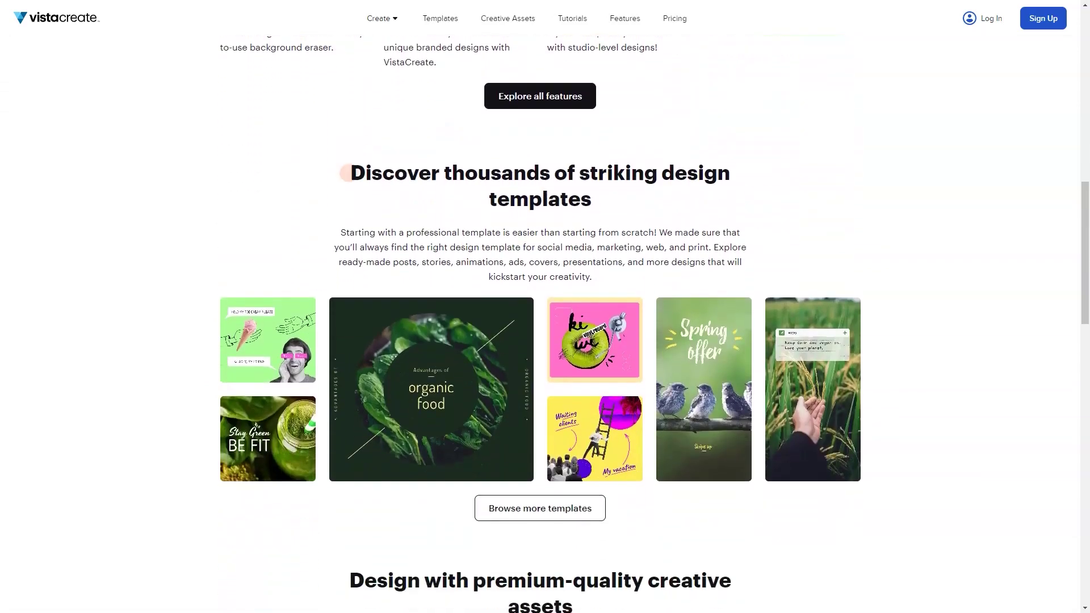
{"action": "scroll", "coordinate": [546, 341], "scroll_direction": "down", "scroll_amount": 2}
{"action": "scroll", "coordinate": [546, 341], "scroll_direction": "down", "scroll_amount": 3}
{"action": "scroll", "coordinate": [545, 341], "scroll_direction": "down", "scroll_amount": 3}
{"action": "scroll", "coordinate": [546, 342], "scroll_direction": "down", "scroll_amount": 1}
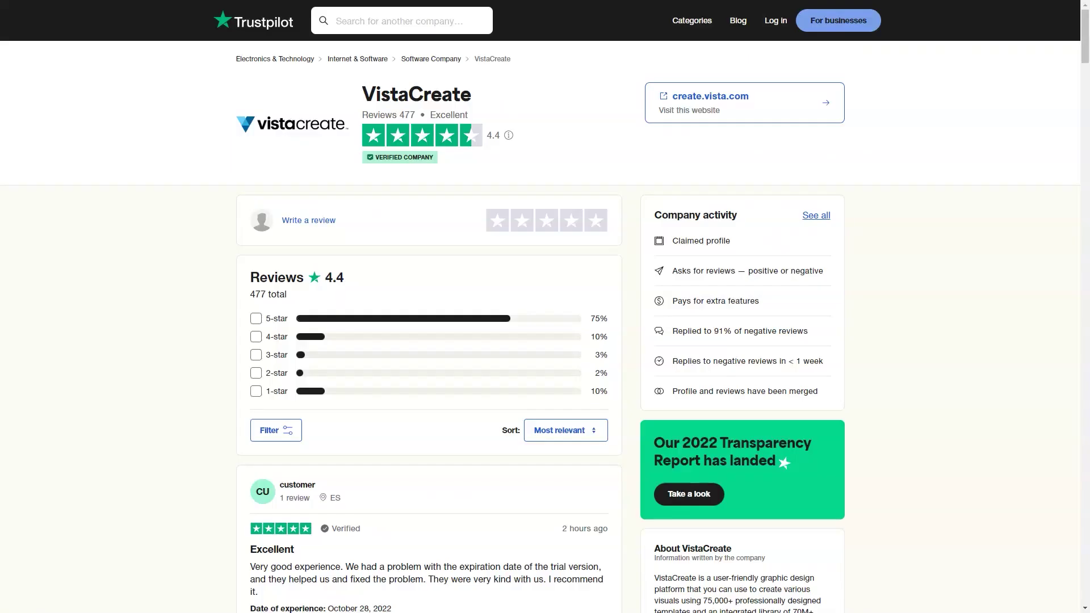
{"action": "scroll", "coordinate": [546, 341], "scroll_direction": "down", "scroll_amount": 2}
{"action": "scroll", "coordinate": [545, 341], "scroll_direction": "down", "scroll_amount": 2}
{"action": "scroll", "coordinate": [545, 340], "scroll_direction": "down", "scroll_amount": 2}
{"action": "scroll", "coordinate": [545, 341], "scroll_direction": "down", "scroll_amount": 2}
{"action": "scroll", "coordinate": [545, 341], "scroll_direction": "down", "scroll_amount": 2}
{"action": "scroll", "coordinate": [545, 340], "scroll_direction": "down", "scroll_amount": 2}
{"action": "scroll", "coordinate": [545, 341], "scroll_direction": "down", "scroll_amount": 2}
{"action": "scroll", "coordinate": [545, 341], "scroll_direction": "down", "scroll_amount": 2}
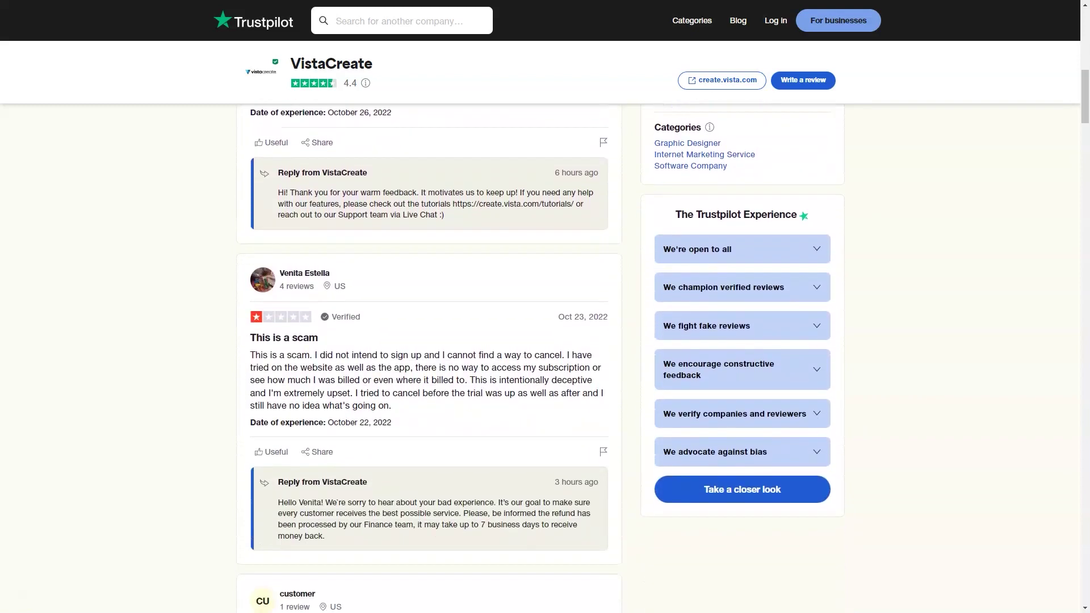
{"action": "scroll", "coordinate": [545, 342], "scroll_direction": "down", "scroll_amount": 2}
{"action": "scroll", "coordinate": [545, 341], "scroll_direction": "down", "scroll_amount": 2}
{"action": "scroll", "coordinate": [545, 341], "scroll_direction": "down", "scroll_amount": 2}
{"action": "scroll", "coordinate": [545, 340], "scroll_direction": "down", "scroll_amount": 2}
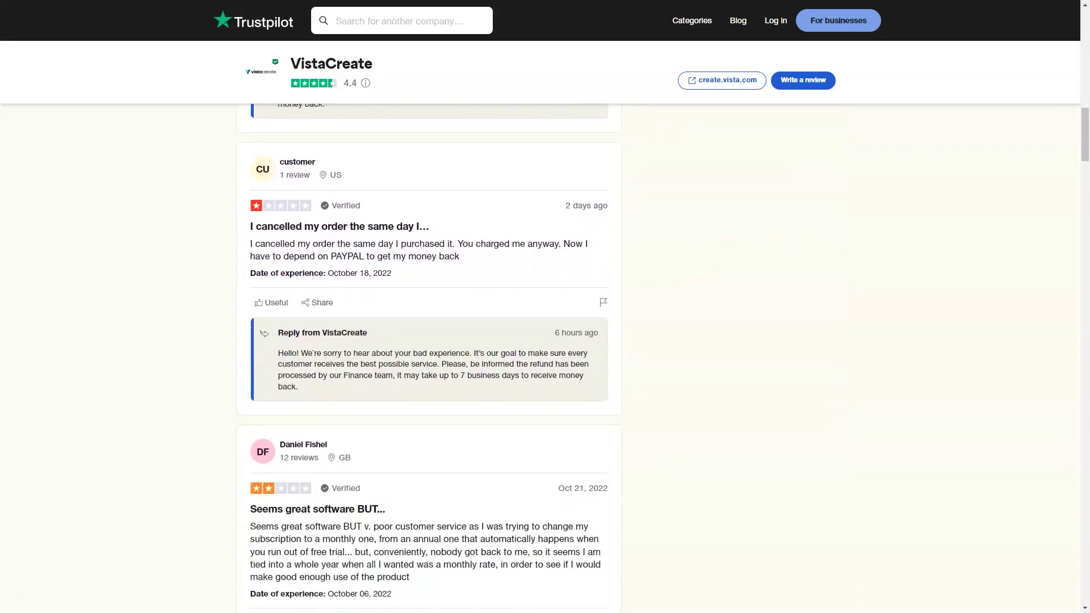
{"action": "scroll", "coordinate": [545, 341], "scroll_direction": "down", "scroll_amount": 2}
{"action": "scroll", "coordinate": [545, 341], "scroll_direction": "down", "scroll_amount": 2}
{"action": "scroll", "coordinate": [546, 340], "scroll_direction": "down", "scroll_amount": 2}
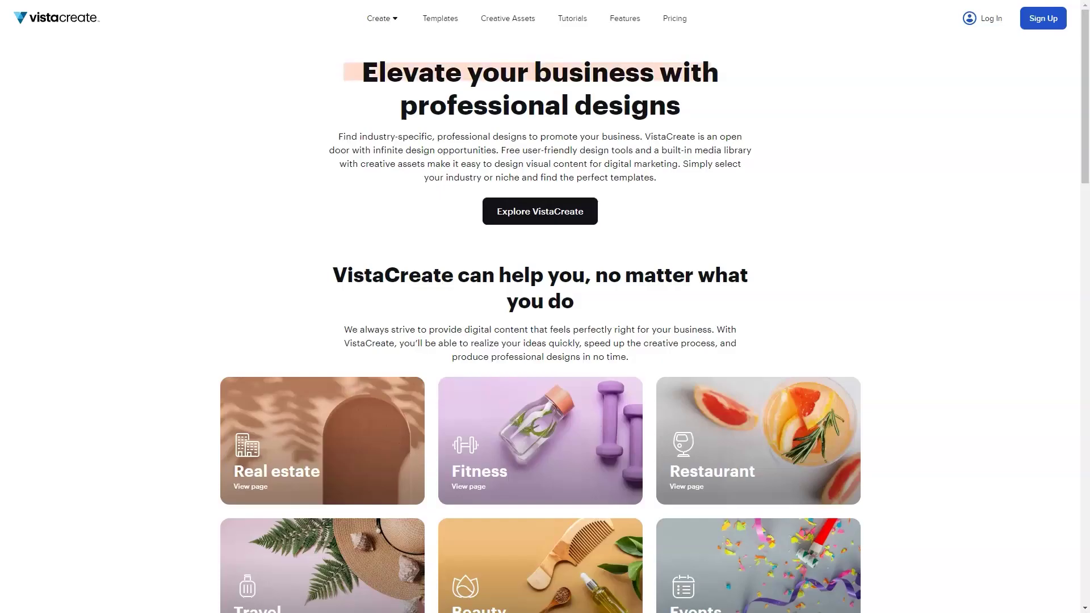
{"action": "scroll", "coordinate": [545, 341], "scroll_direction": "down", "scroll_amount": 10}
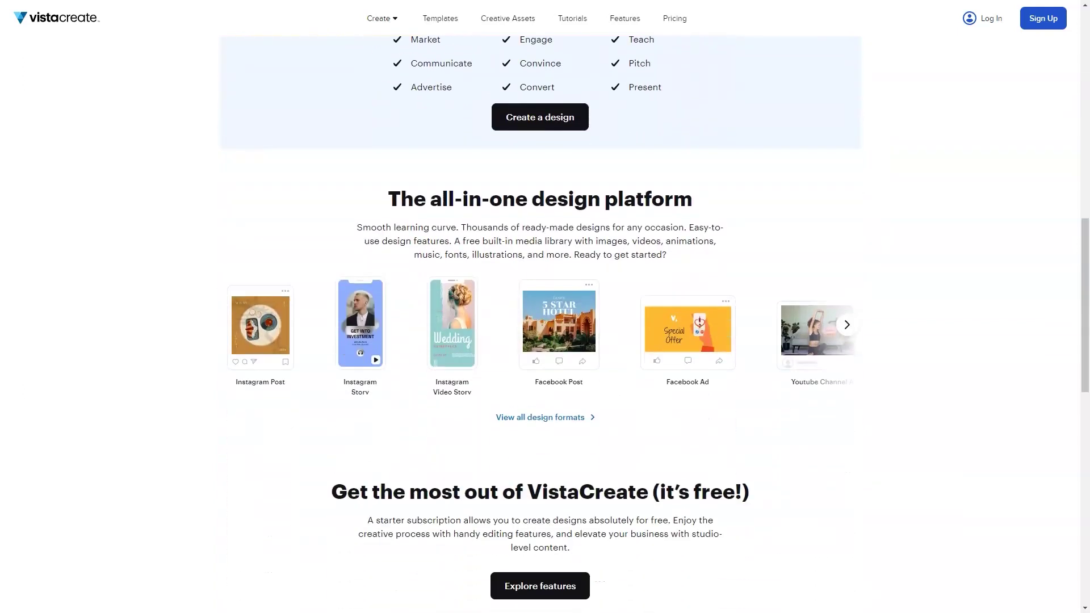
{"action": "scroll", "coordinate": [546, 341], "scroll_direction": "down", "scroll_amount": 10}
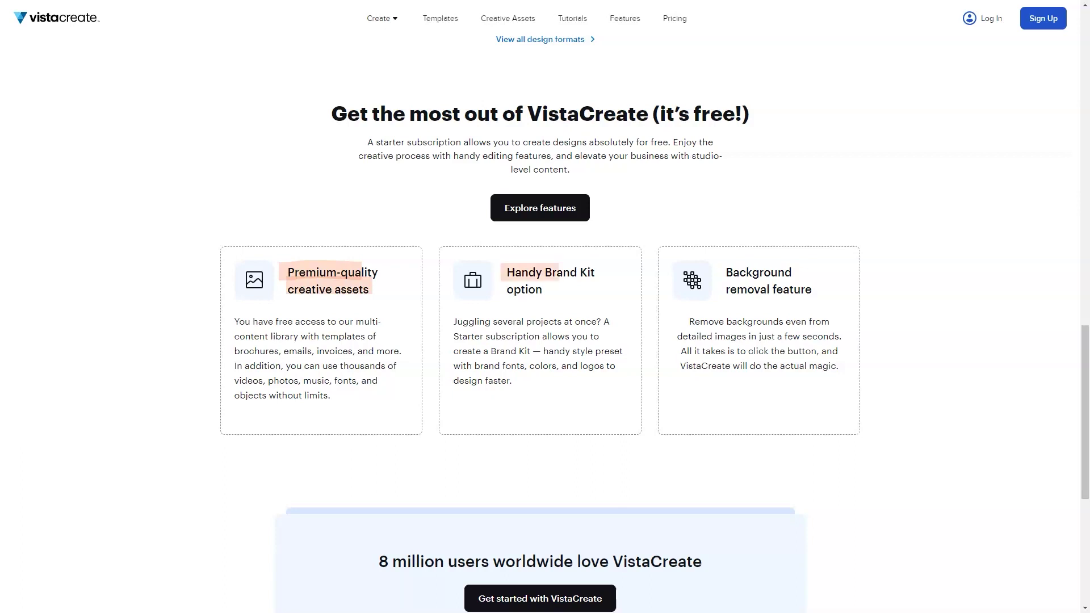
{"action": "scroll", "coordinate": [545, 342], "scroll_direction": "down", "scroll_amount": 8}
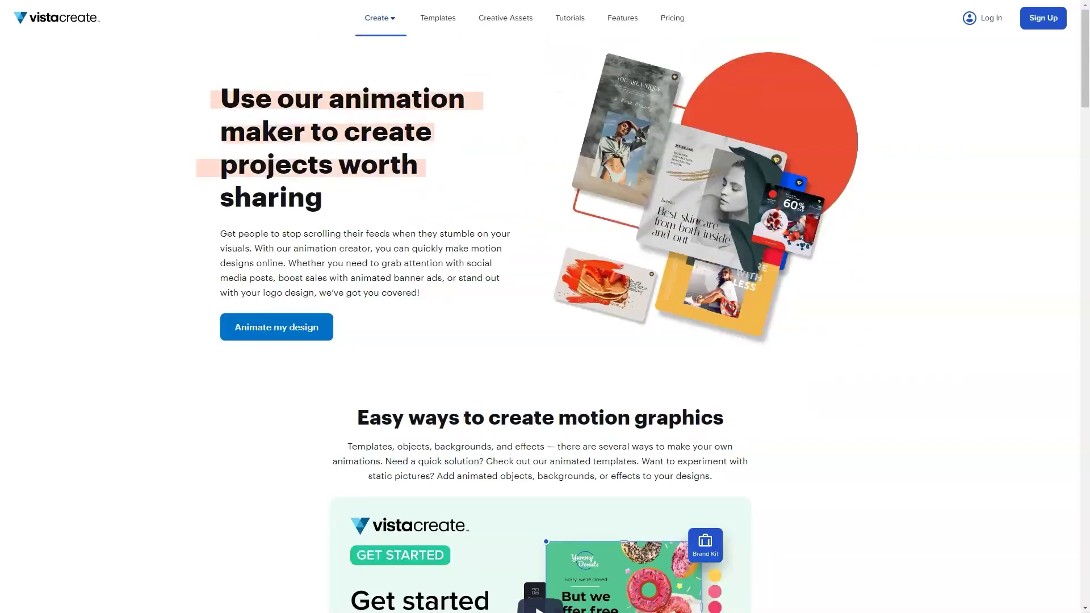
{"action": "scroll", "coordinate": [546, 340], "scroll_direction": "down", "scroll_amount": 3}
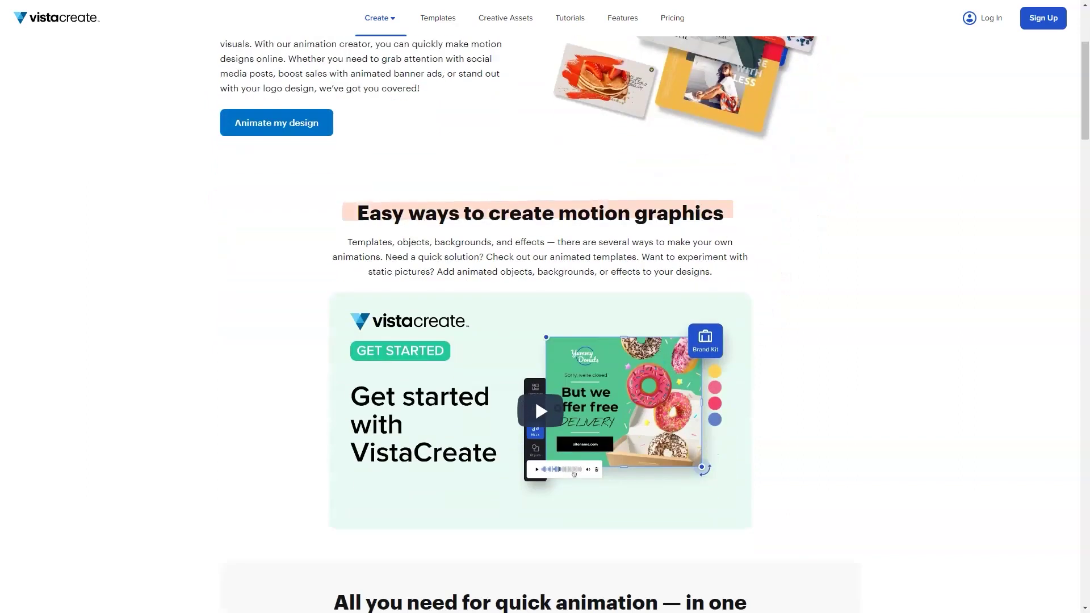
{"action": "scroll", "coordinate": [545, 341], "scroll_direction": "down", "scroll_amount": 3}
{"action": "scroll", "coordinate": [545, 341], "scroll_direction": "down", "scroll_amount": 2}
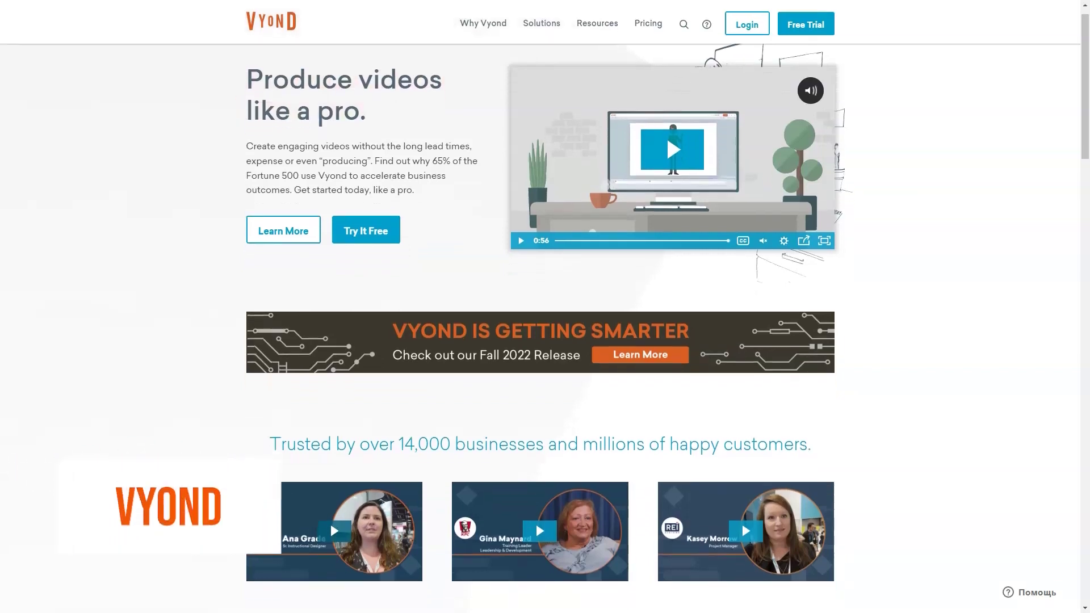
{"action": "scroll", "coordinate": [545, 341], "scroll_direction": "down", "scroll_amount": 8}
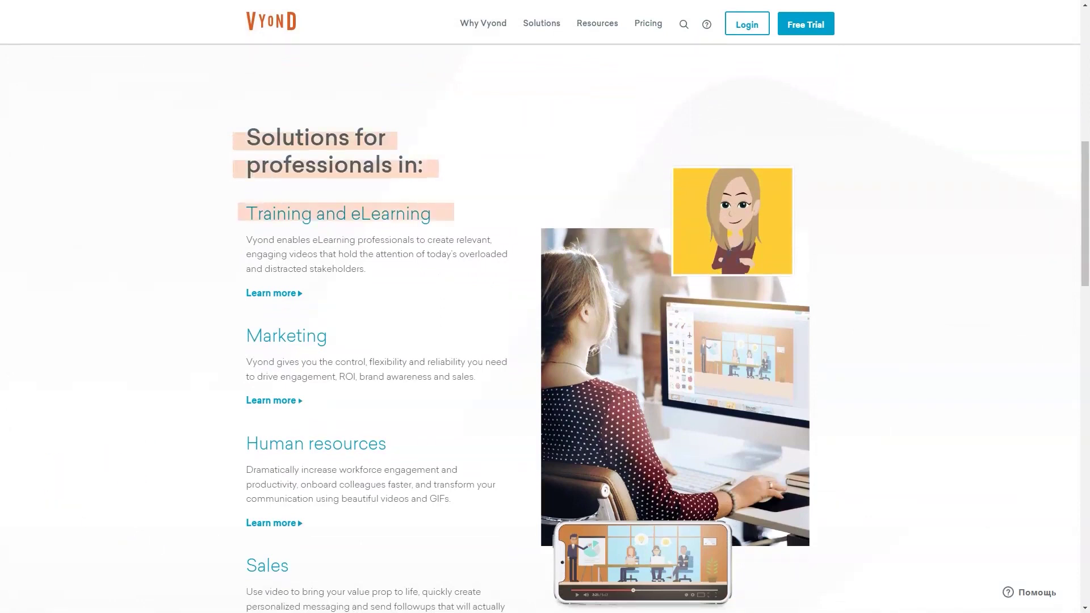
{"action": "scroll", "coordinate": [545, 341], "scroll_direction": "down", "scroll_amount": 3}
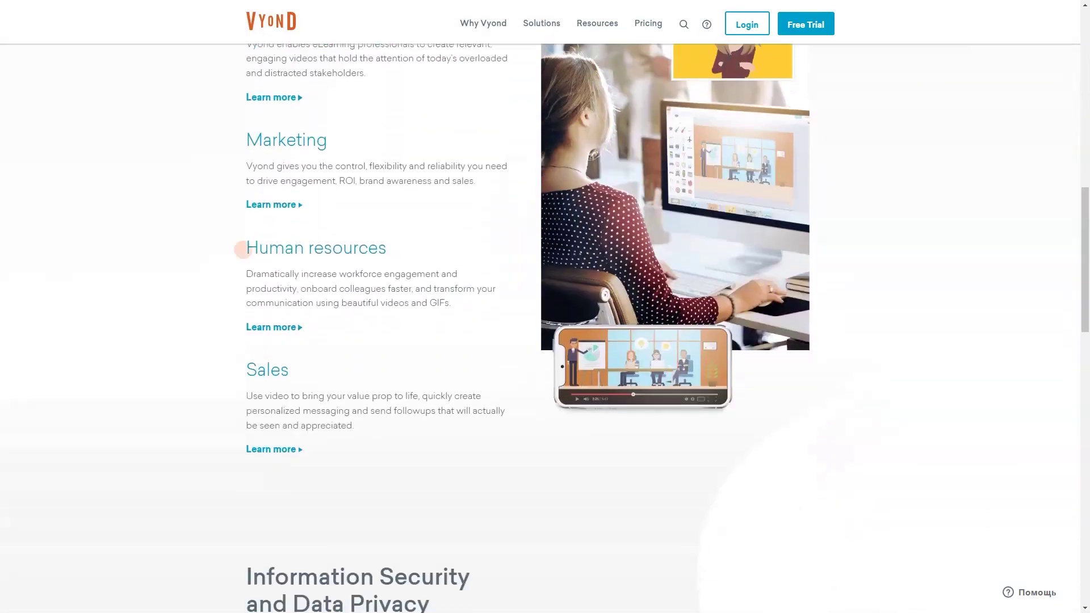
{"action": "scroll", "coordinate": [545, 340], "scroll_direction": "down", "scroll_amount": 3}
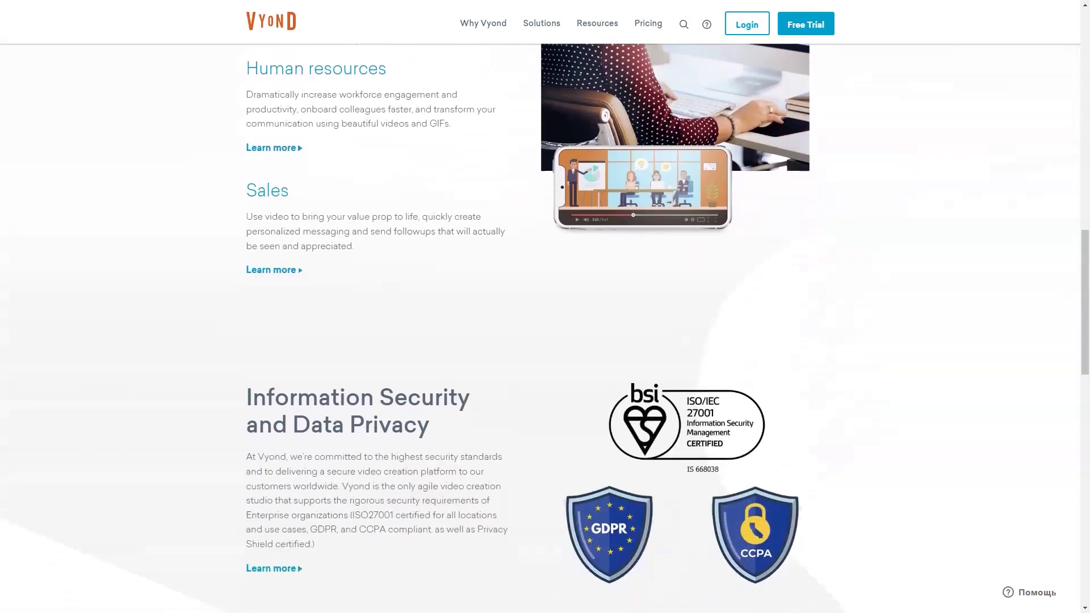
{"action": "scroll", "coordinate": [545, 341], "scroll_direction": "down", "scroll_amount": 3}
{"action": "scroll", "coordinate": [545, 341], "scroll_direction": "down", "scroll_amount": 3}
Step: Expand the Vyond FAQ answers from 'What is Vyond?' through lip sync and creation time
{"action": "left_click", "coordinate": [536, 355]}
{"action": "scroll", "coordinate": [545, 342], "scroll_direction": "down", "scroll_amount": 2}
{"action": "scroll", "coordinate": [545, 340], "scroll_direction": "down", "scroll_amount": 2}
{"action": "left_click", "coordinate": [411, 180]}
{"action": "left_click", "coordinate": [302, 236]}
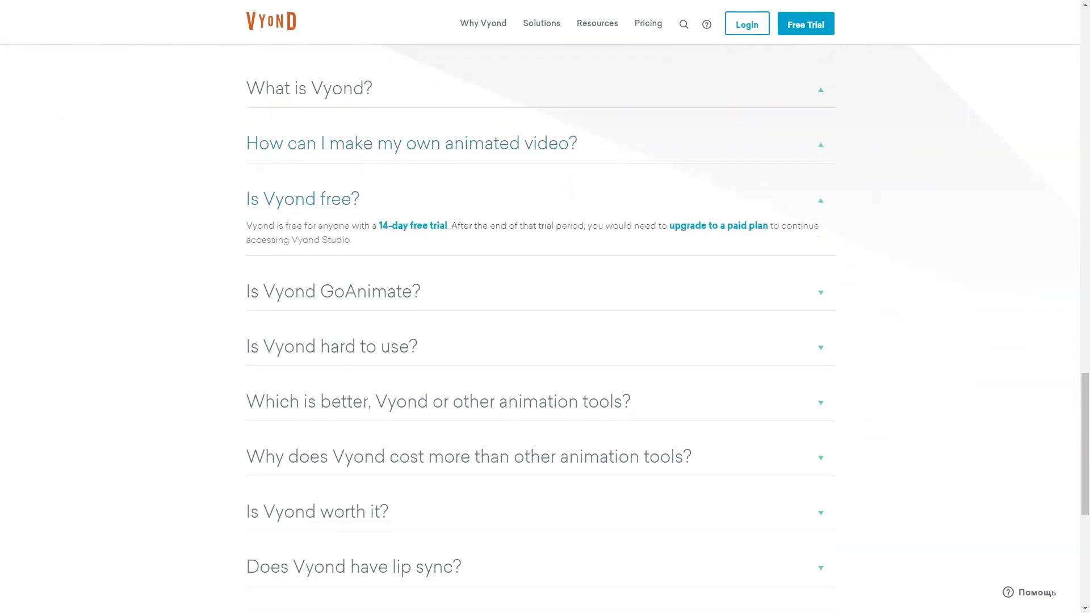
{"action": "left_click", "coordinate": [333, 292]}
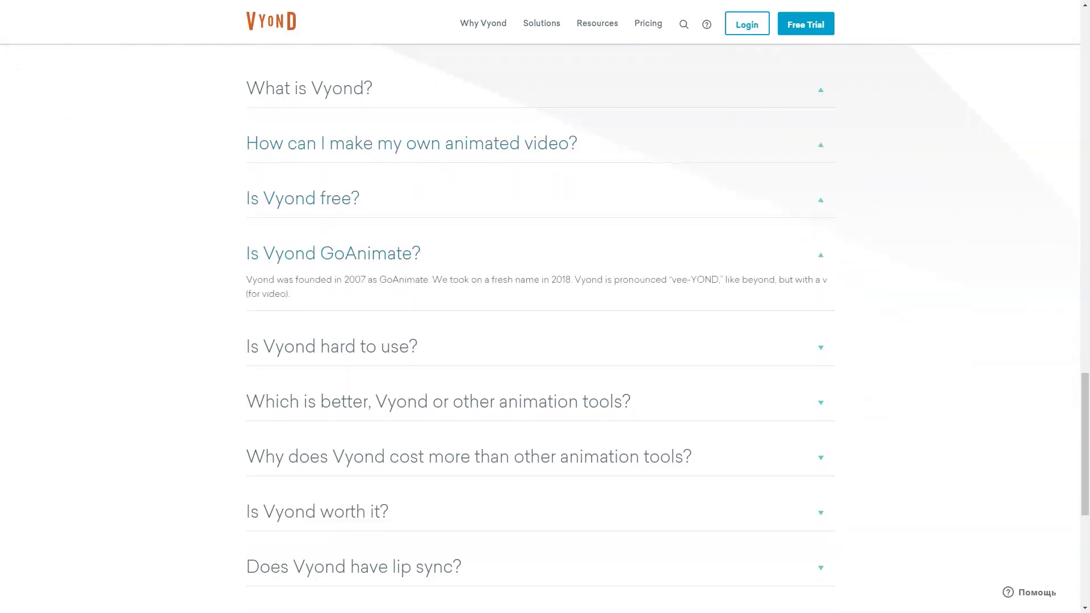
{"action": "left_click", "coordinate": [331, 346]}
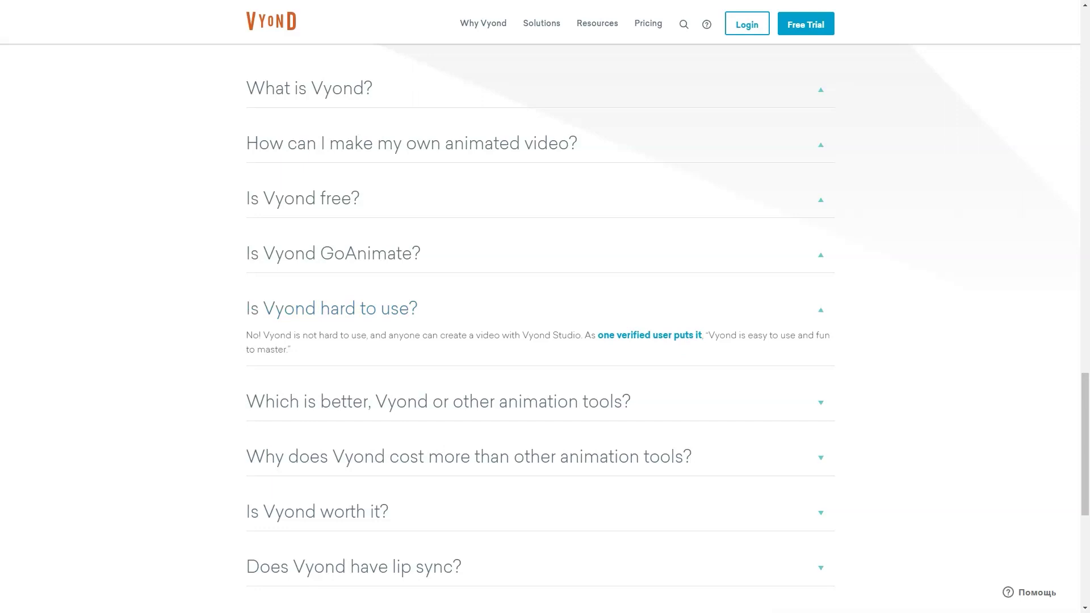
{"action": "left_click", "coordinate": [342, 401]}
{"action": "left_click", "coordinate": [340, 471]}
{"action": "left_click", "coordinate": [324, 523]}
{"action": "scroll", "coordinate": [545, 342], "scroll_direction": "down", "scroll_amount": 3}
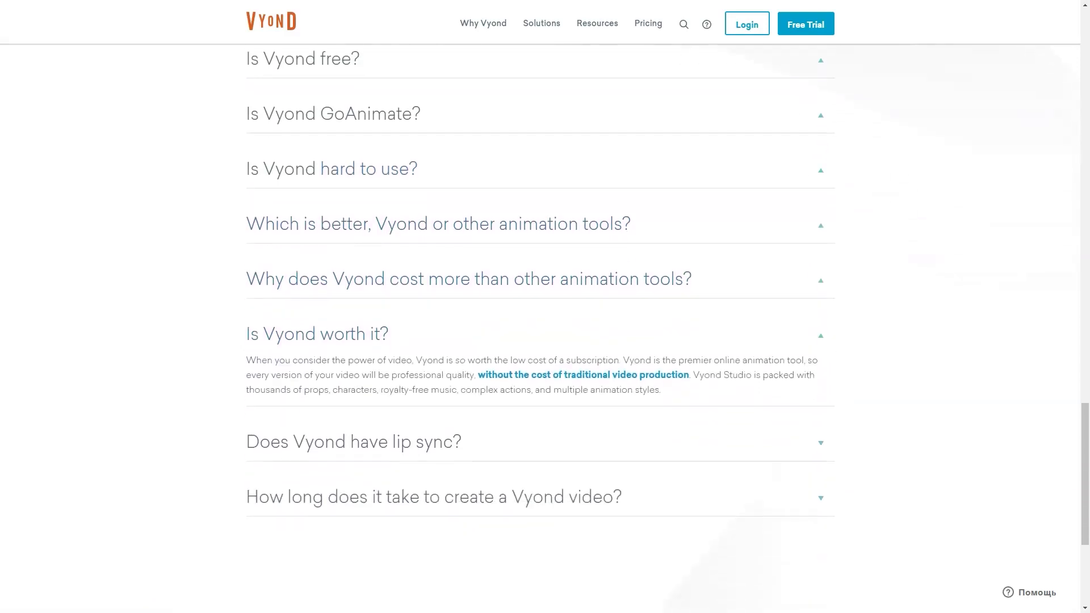
{"action": "left_click", "coordinate": [353, 335]}
{"action": "left_click", "coordinate": [434, 429]}
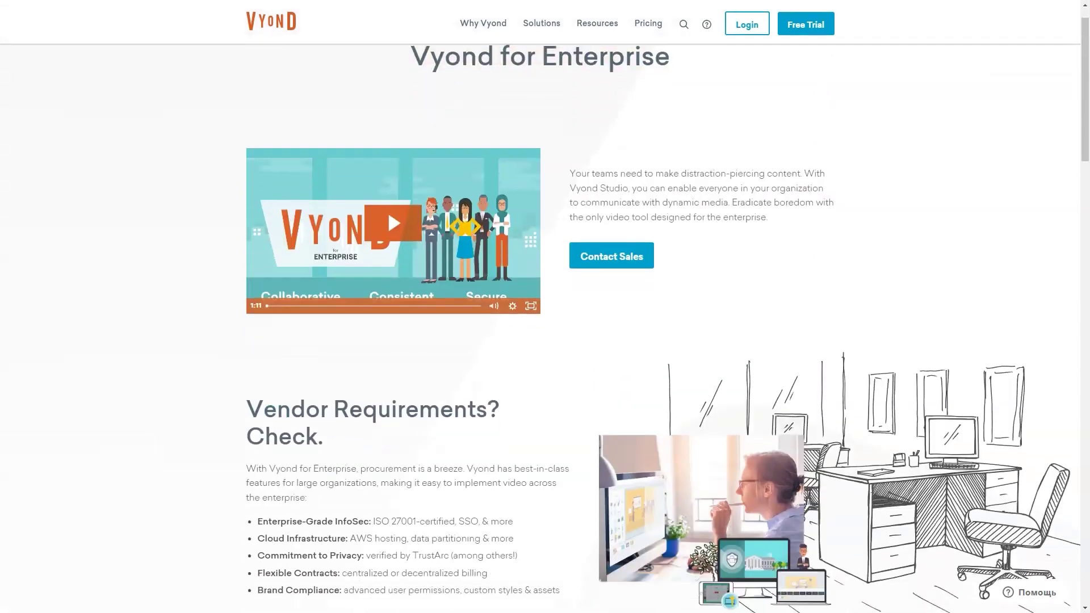
{"action": "scroll", "coordinate": [545, 341], "scroll_direction": "down", "scroll_amount": 5}
{"action": "scroll", "coordinate": [546, 341], "scroll_direction": "down", "scroll_amount": 2}
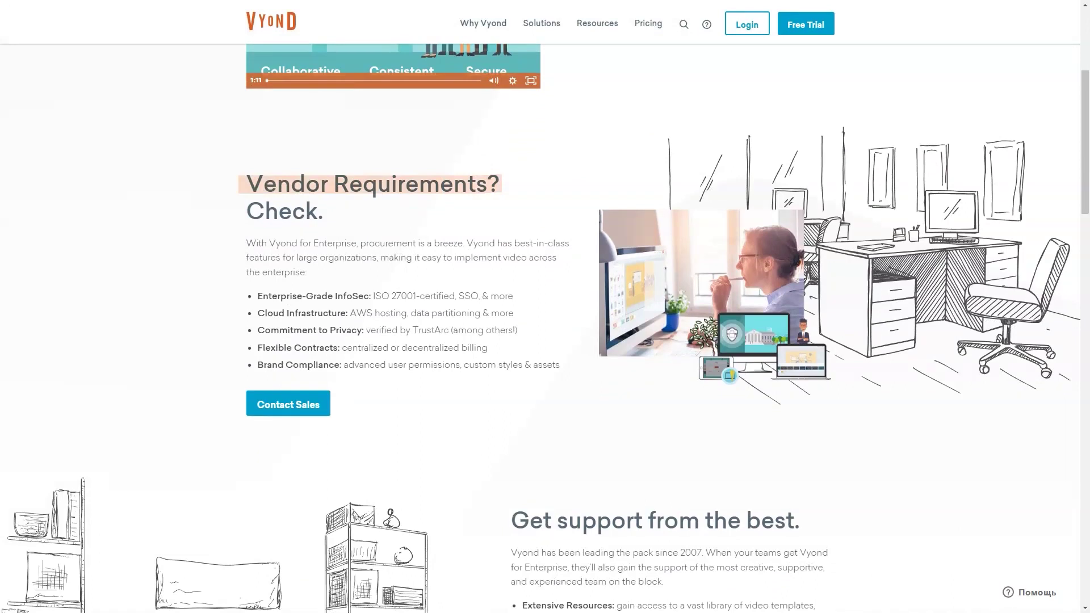
{"action": "scroll", "coordinate": [545, 341], "scroll_direction": "down", "scroll_amount": 4}
{"action": "scroll", "coordinate": [545, 341], "scroll_direction": "down", "scroll_amount": 4}
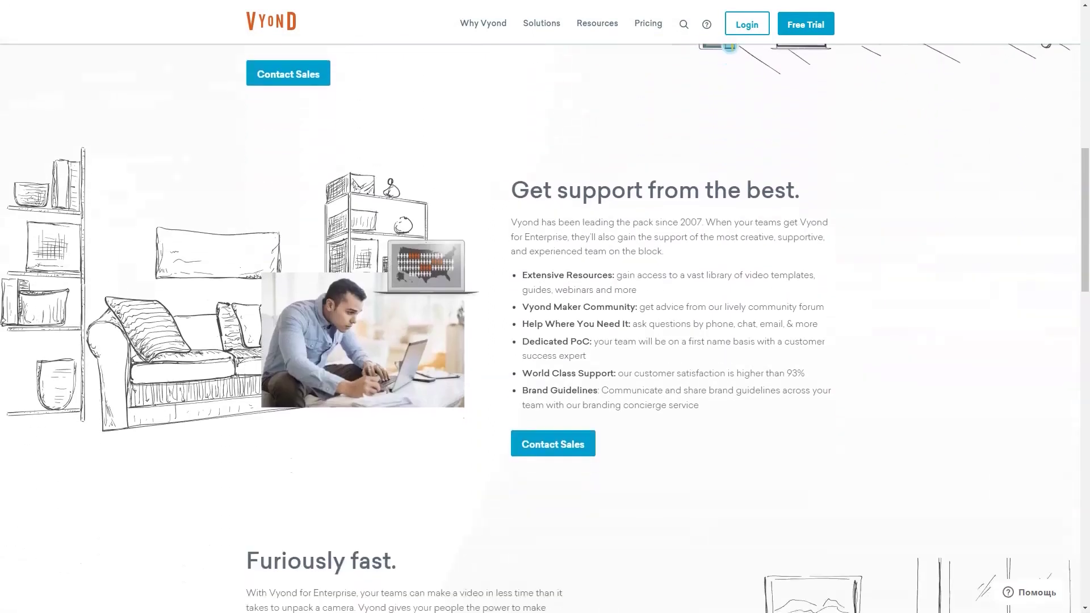
{"action": "scroll", "coordinate": [545, 340], "scroll_direction": "down", "scroll_amount": 4}
{"action": "scroll", "coordinate": [545, 341], "scroll_direction": "down", "scroll_amount": 4}
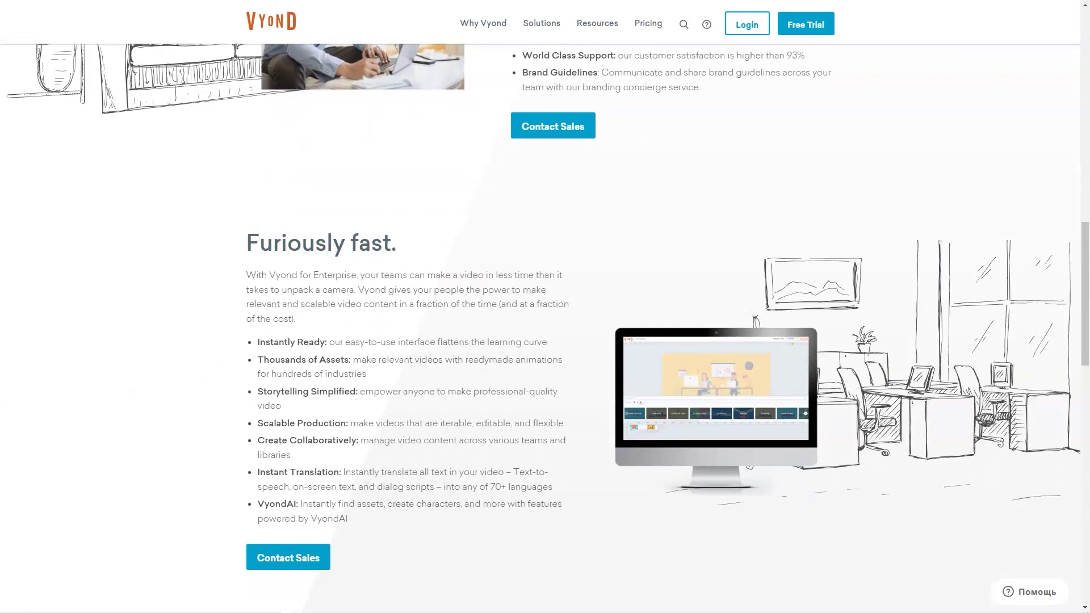
{"action": "scroll", "coordinate": [545, 341], "scroll_direction": "down", "scroll_amount": 5}
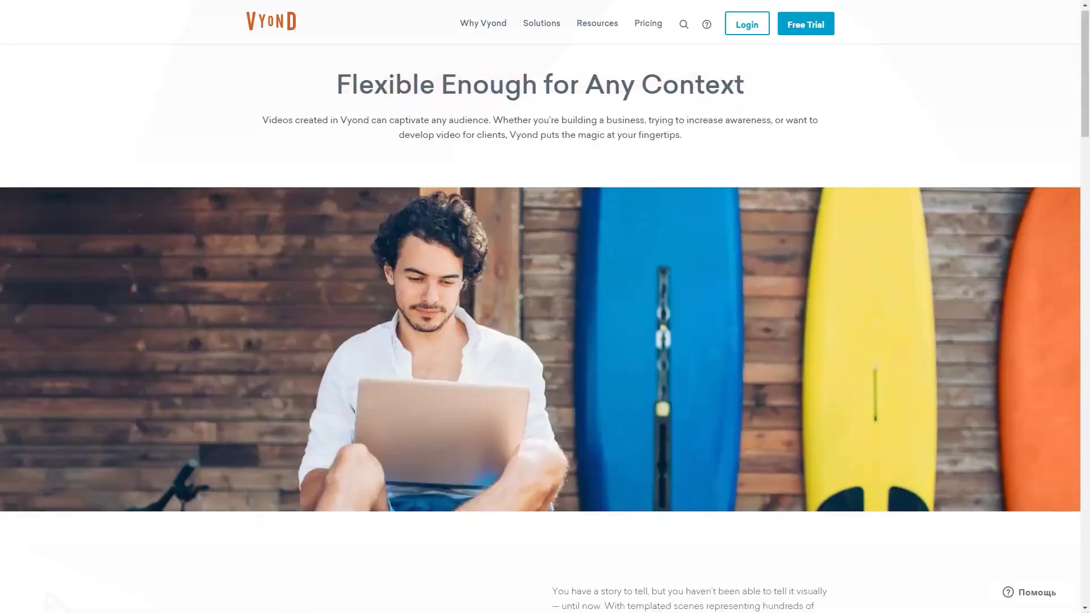
{"action": "scroll", "coordinate": [545, 341], "scroll_direction": "down", "scroll_amount": 5}
{"action": "scroll", "coordinate": [545, 341], "scroll_direction": "down", "scroll_amount": 3}
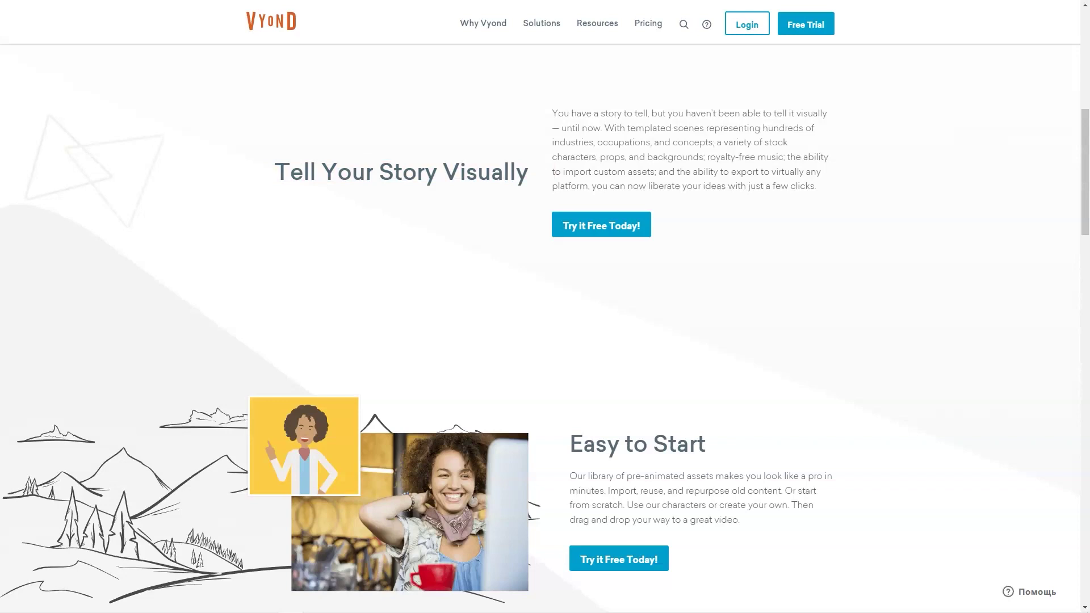
{"action": "scroll", "coordinate": [518, 305], "scroll_direction": "down", "scroll_amount": 4}
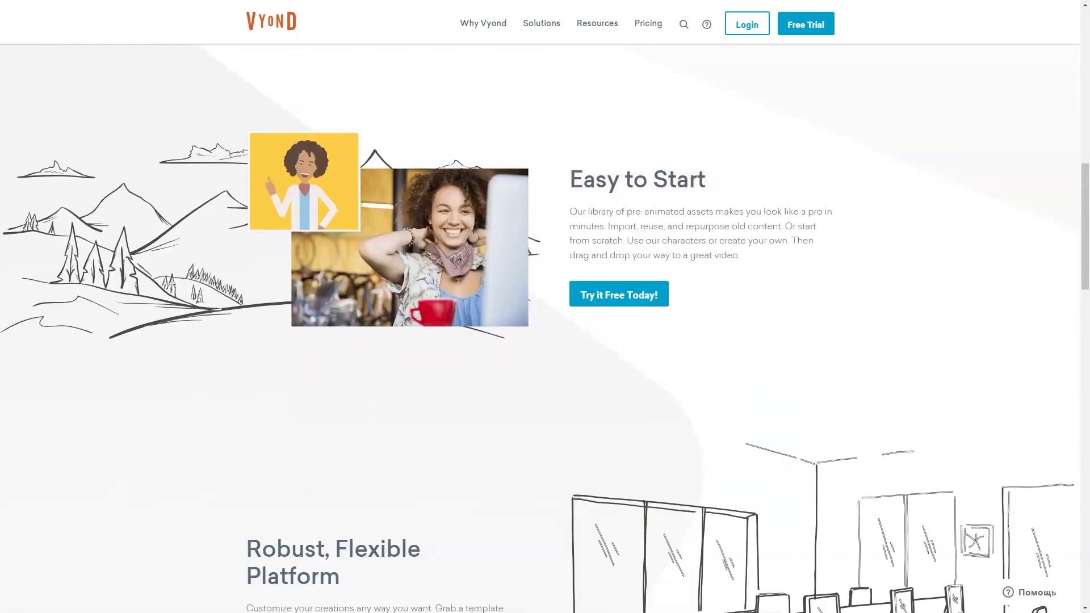
{"action": "scroll", "coordinate": [518, 304], "scroll_direction": "down", "scroll_amount": 4}
{"action": "scroll", "coordinate": [545, 341], "scroll_direction": "down", "scroll_amount": 3}
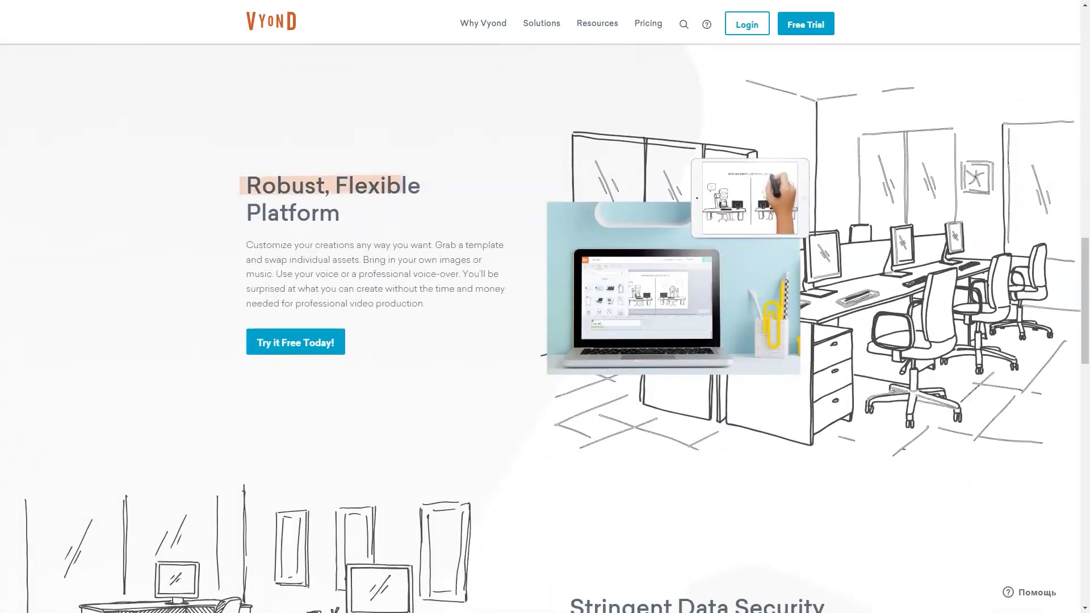
{"action": "scroll", "coordinate": [545, 341], "scroll_direction": "down", "scroll_amount": 3}
{"action": "scroll", "coordinate": [545, 341], "scroll_direction": "down", "scroll_amount": 3}
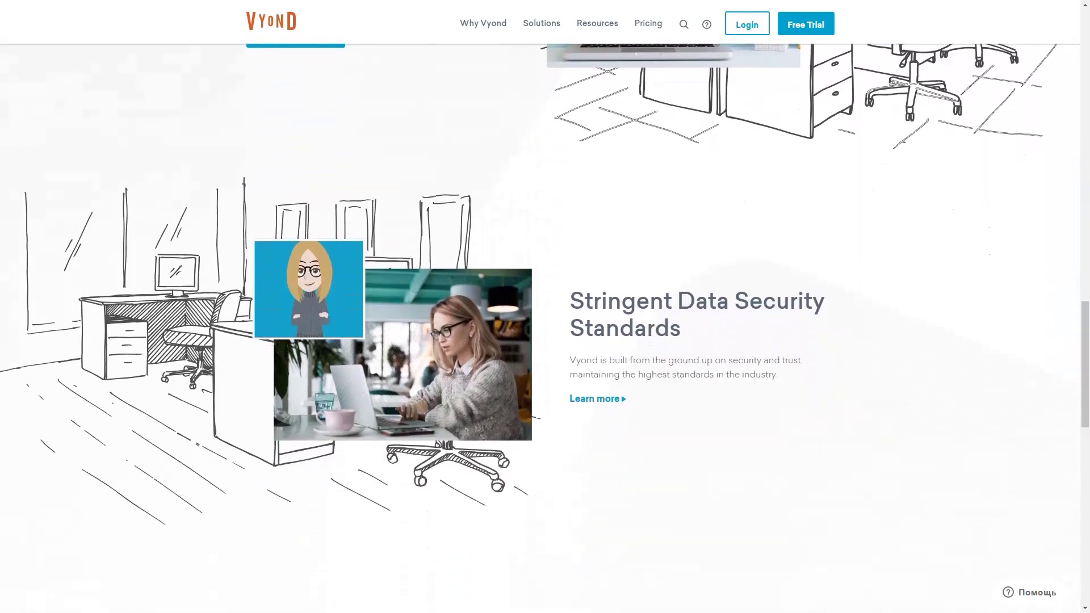
{"action": "scroll", "coordinate": [545, 340], "scroll_direction": "down", "scroll_amount": 3}
{"action": "scroll", "coordinate": [545, 341], "scroll_direction": "down", "scroll_amount": 2}
{"action": "scroll", "coordinate": [545, 341], "scroll_direction": "down", "scroll_amount": 3}
{"action": "scroll", "coordinate": [545, 341], "scroll_direction": "down", "scroll_amount": 2}
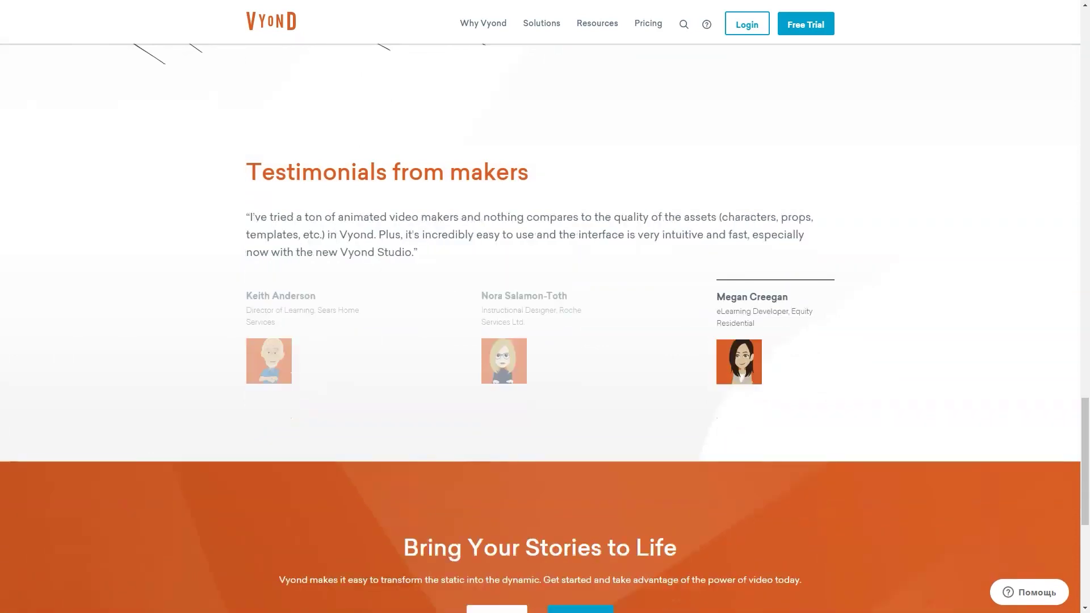
{"action": "scroll", "coordinate": [545, 341], "scroll_direction": "down", "scroll_amount": 5}
{"action": "scroll", "coordinate": [545, 341], "scroll_direction": "down", "scroll_amount": 5}
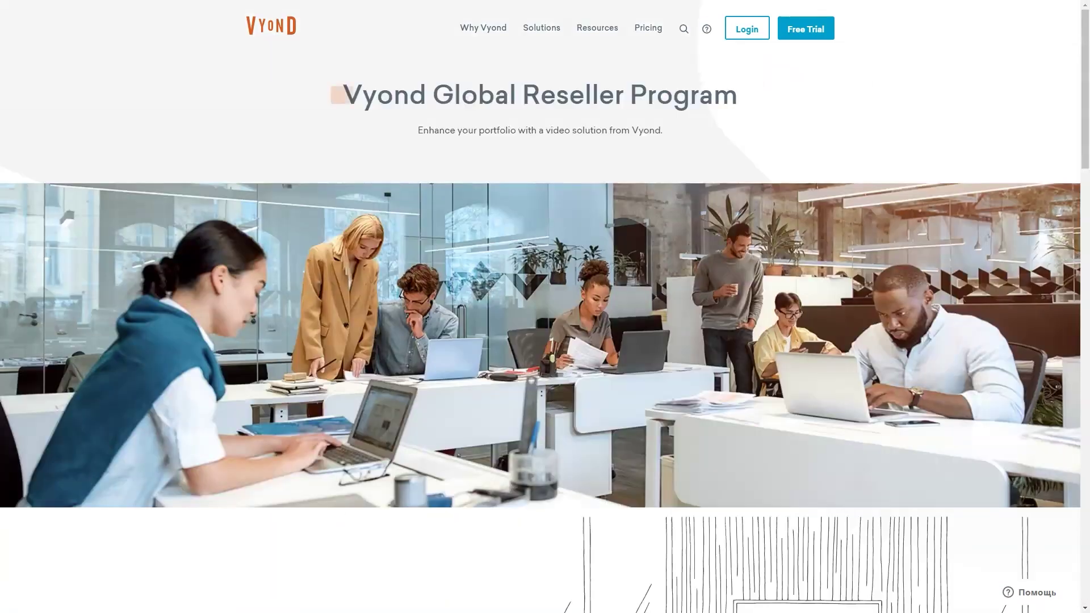
{"action": "scroll", "coordinate": [545, 341], "scroll_direction": "down", "scroll_amount": 2}
{"action": "scroll", "coordinate": [545, 340], "scroll_direction": "down", "scroll_amount": 3}
{"action": "scroll", "coordinate": [545, 341], "scroll_direction": "down", "scroll_amount": 2}
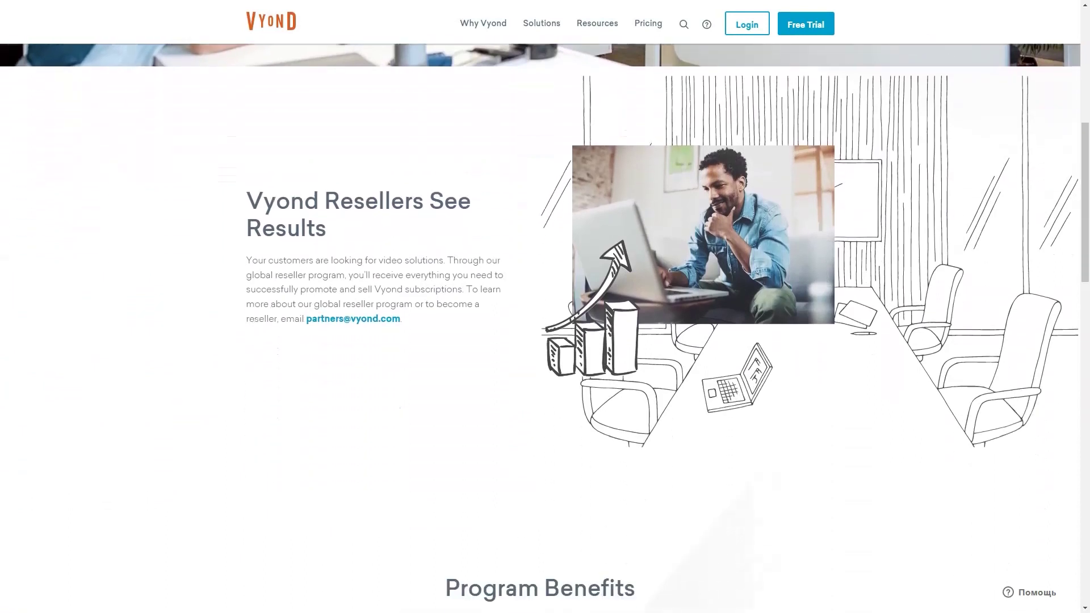
{"action": "scroll", "coordinate": [384, 402], "scroll_direction": "down", "scroll_amount": 2}
{"action": "scroll", "coordinate": [385, 402], "scroll_direction": "down", "scroll_amount": 3}
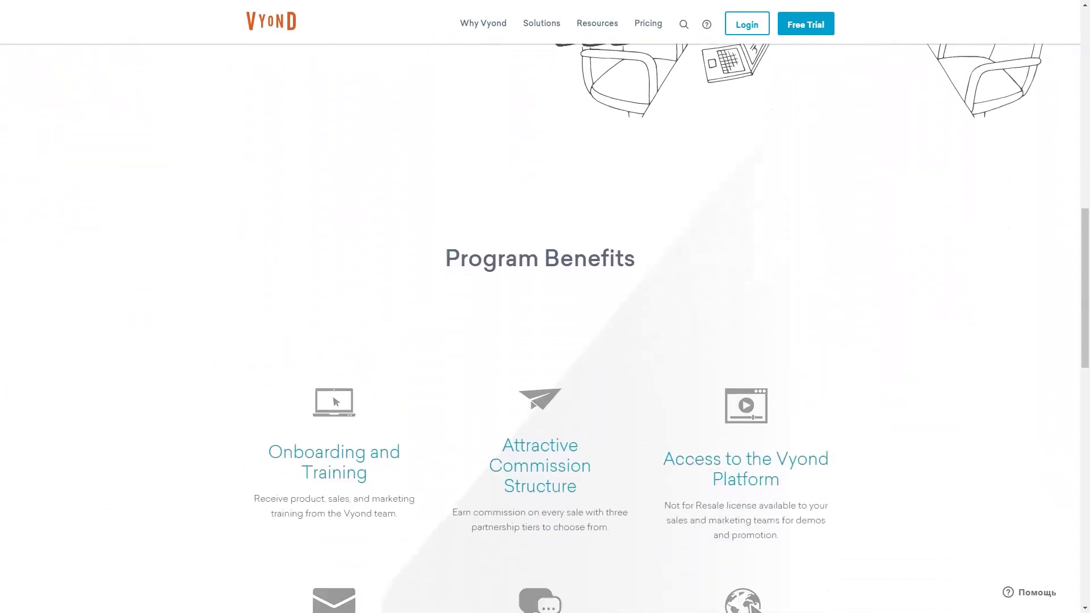
{"action": "scroll", "coordinate": [384, 402], "scroll_direction": "down", "scroll_amount": 1}
{"action": "scroll", "coordinate": [385, 403], "scroll_direction": "down", "scroll_amount": 3}
{"action": "scroll", "coordinate": [384, 402], "scroll_direction": "down", "scroll_amount": 2}
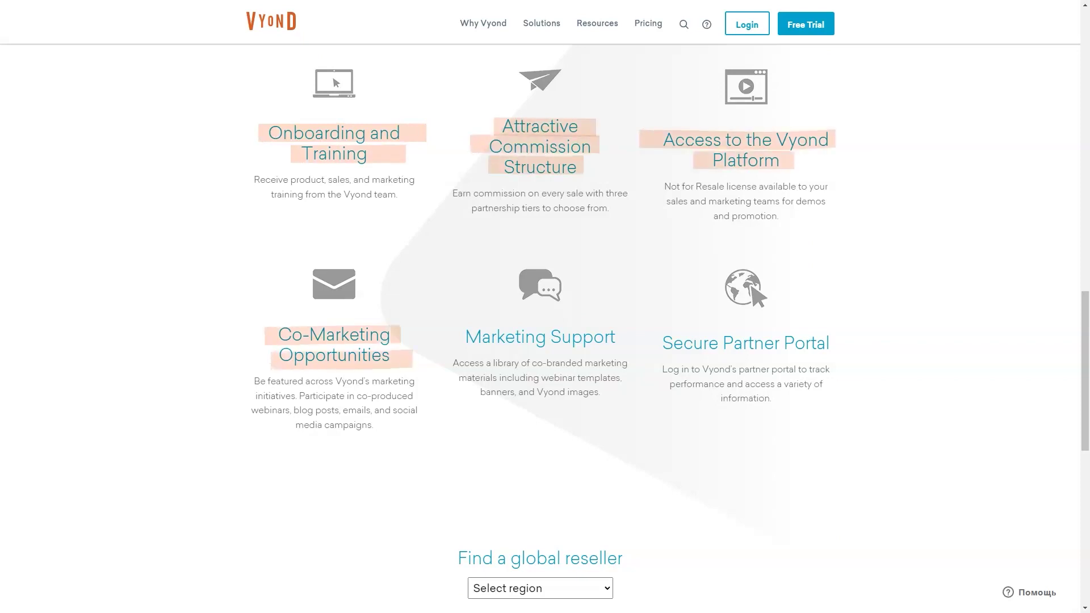
{"action": "scroll", "coordinate": [545, 340], "scroll_direction": "down", "scroll_amount": 3}
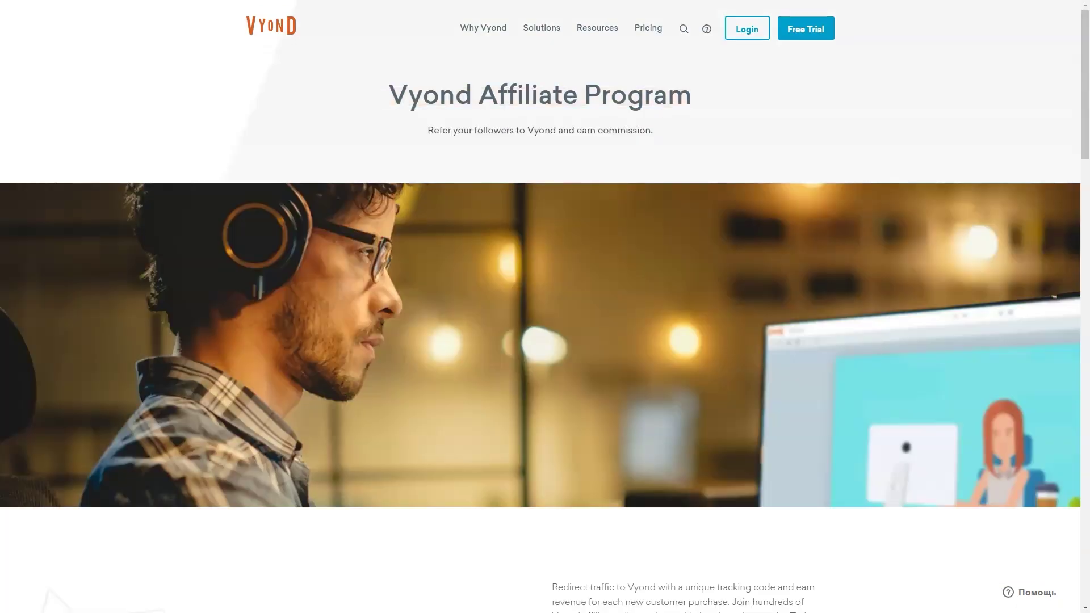
{"action": "scroll", "coordinate": [545, 340], "scroll_direction": "down", "scroll_amount": 5}
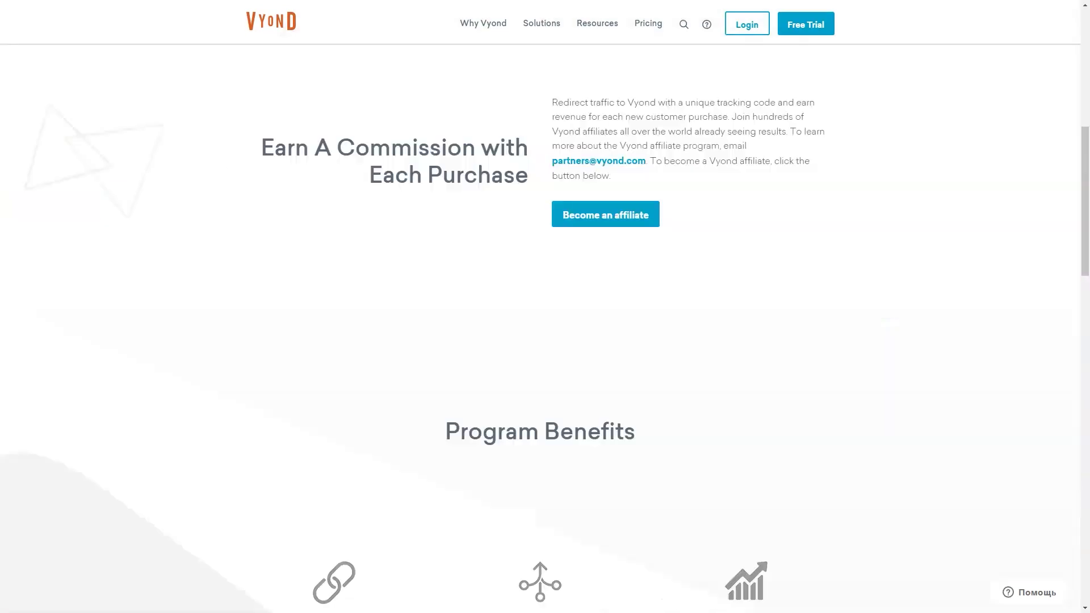
{"action": "scroll", "coordinate": [545, 341], "scroll_direction": "down", "scroll_amount": 3}
{"action": "scroll", "coordinate": [545, 340], "scroll_direction": "down", "scroll_amount": 2}
{"action": "scroll", "coordinate": [545, 341], "scroll_direction": "down", "scroll_amount": 2}
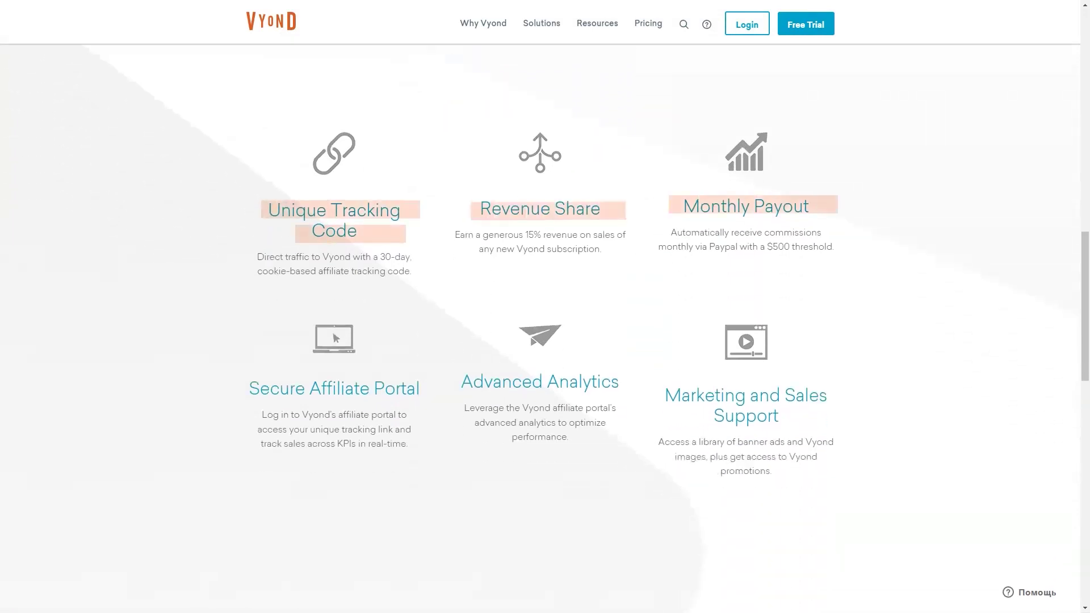
{"action": "scroll", "coordinate": [545, 340], "scroll_direction": "down", "scroll_amount": 2}
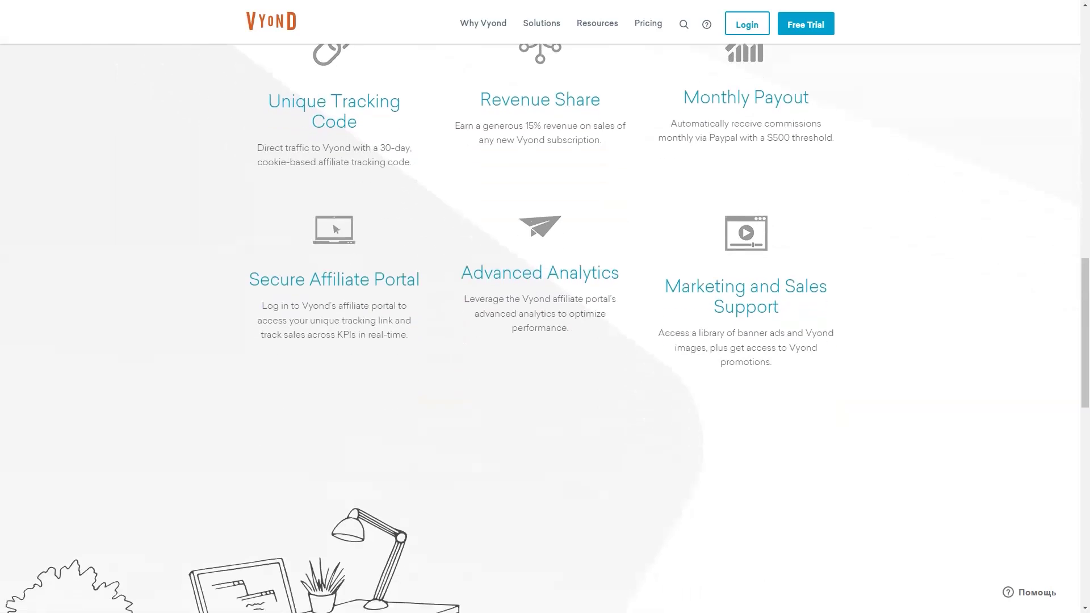
{"action": "scroll", "coordinate": [545, 341], "scroll_direction": "down", "scroll_amount": 5}
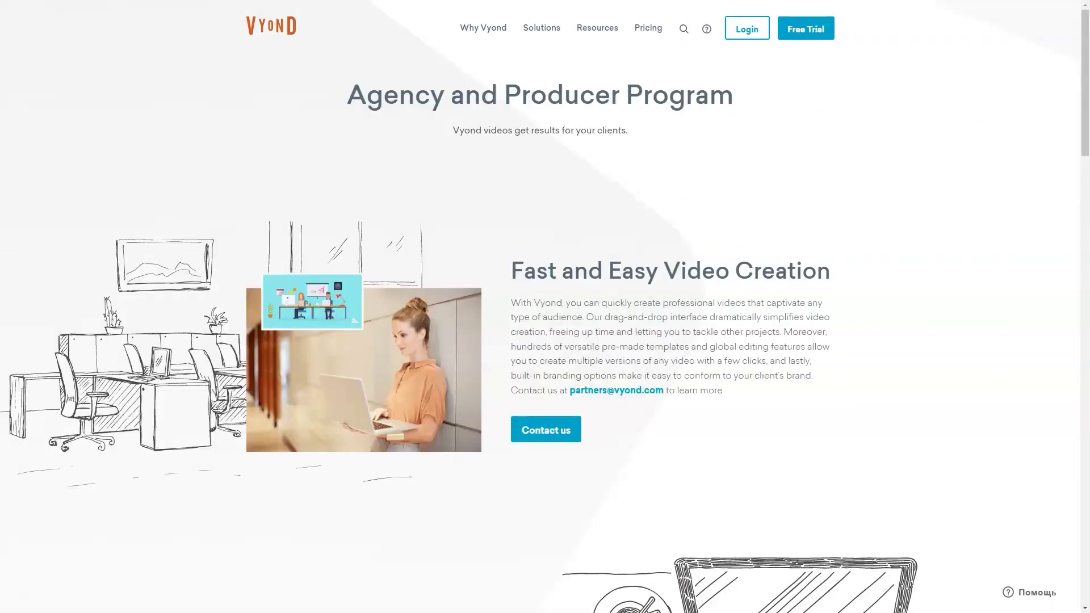
{"action": "scroll", "coordinate": [545, 340], "scroll_direction": "down", "scroll_amount": 2}
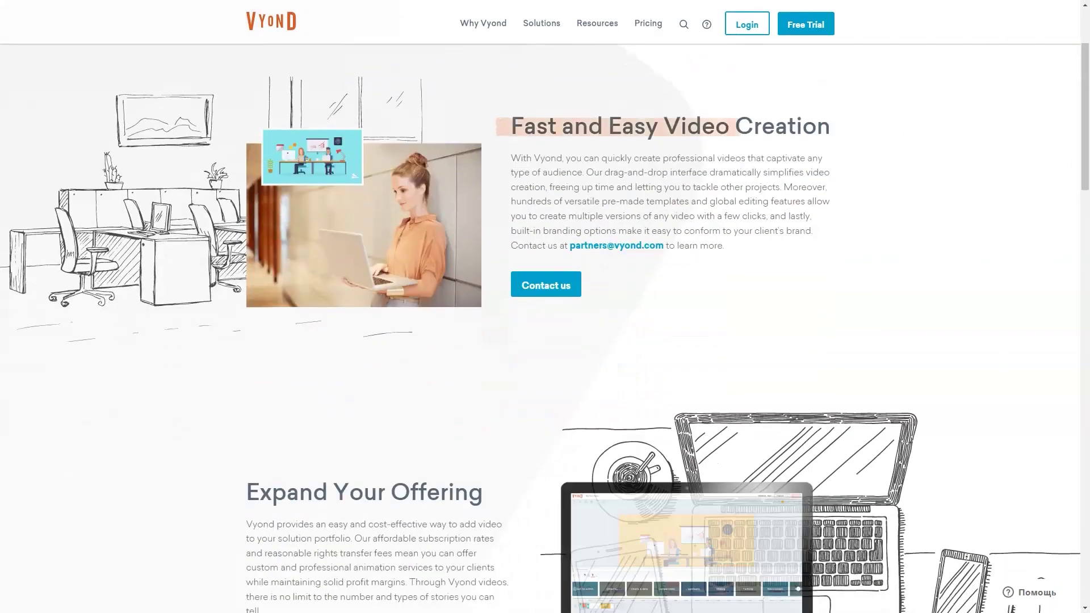
{"action": "scroll", "coordinate": [545, 341], "scroll_direction": "down", "scroll_amount": 2}
{"action": "scroll", "coordinate": [546, 341], "scroll_direction": "down", "scroll_amount": 2}
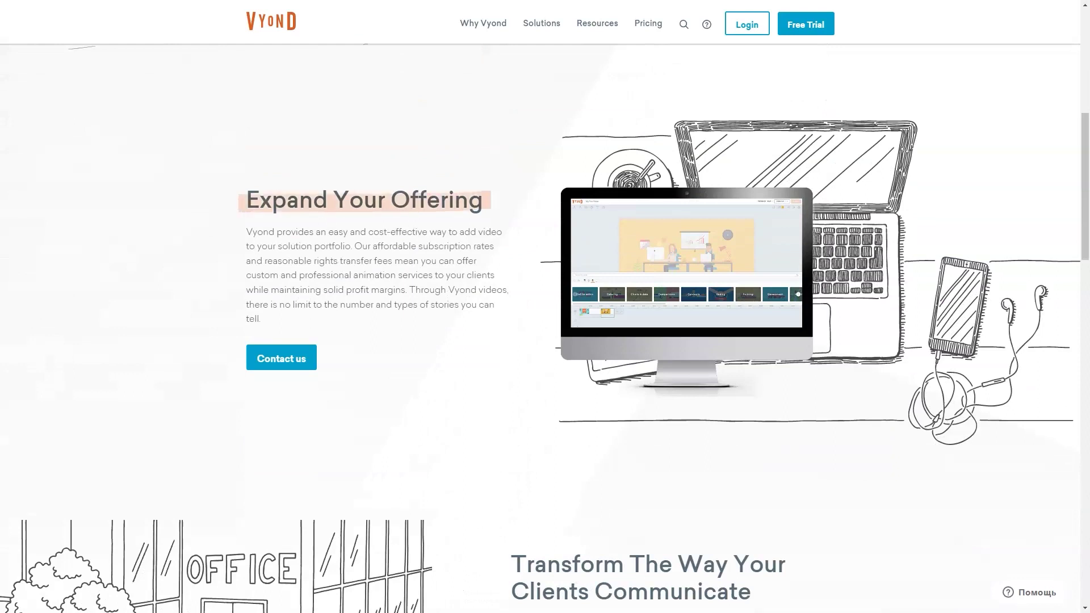
{"action": "scroll", "coordinate": [545, 340], "scroll_direction": "down", "scroll_amount": 2}
{"action": "scroll", "coordinate": [545, 341], "scroll_direction": "down", "scroll_amount": 2}
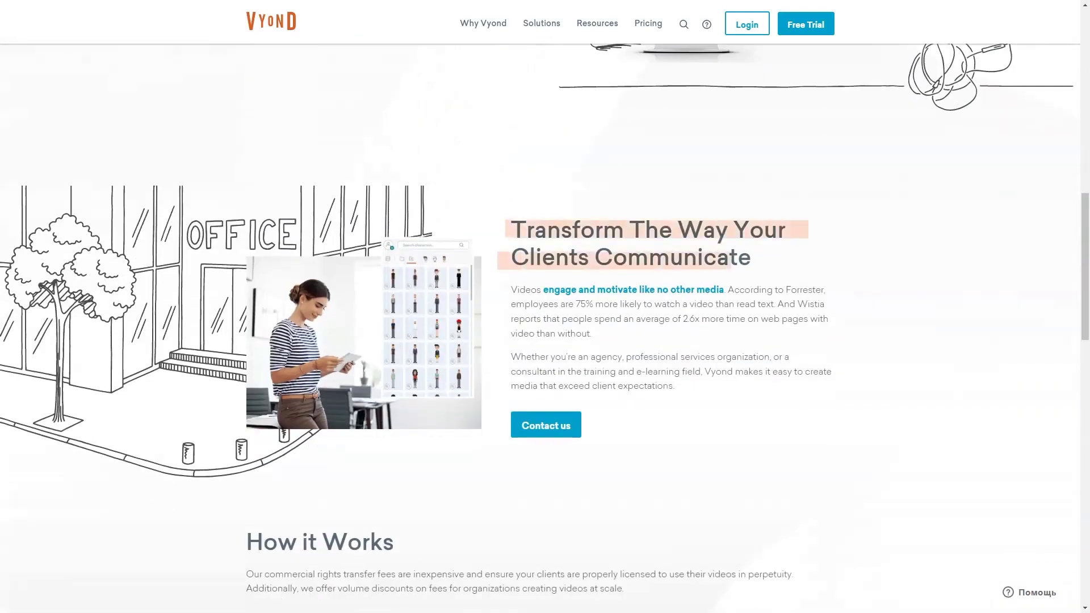
{"action": "scroll", "coordinate": [545, 341], "scroll_direction": "down", "scroll_amount": 3}
{"action": "scroll", "coordinate": [545, 341], "scroll_direction": "down", "scroll_amount": 2}
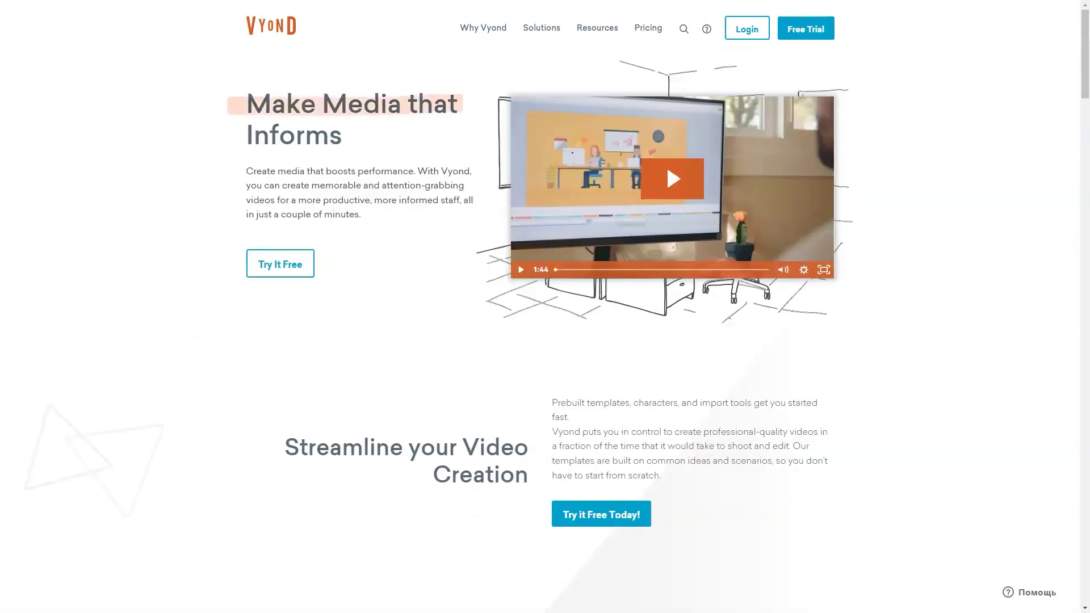
{"action": "scroll", "coordinate": [545, 340], "scroll_direction": "down", "scroll_amount": 2}
{"action": "scroll", "coordinate": [545, 342], "scroll_direction": "down", "scroll_amount": 1}
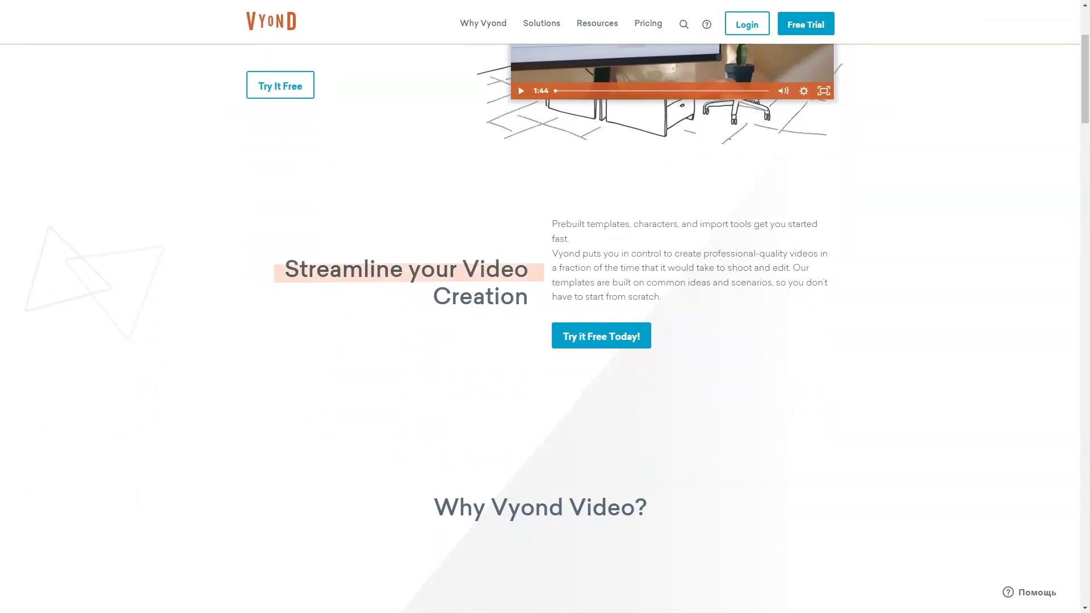
{"action": "scroll", "coordinate": [545, 341], "scroll_direction": "down", "scroll_amount": 2}
{"action": "scroll", "coordinate": [545, 341], "scroll_direction": "down", "scroll_amount": 2}
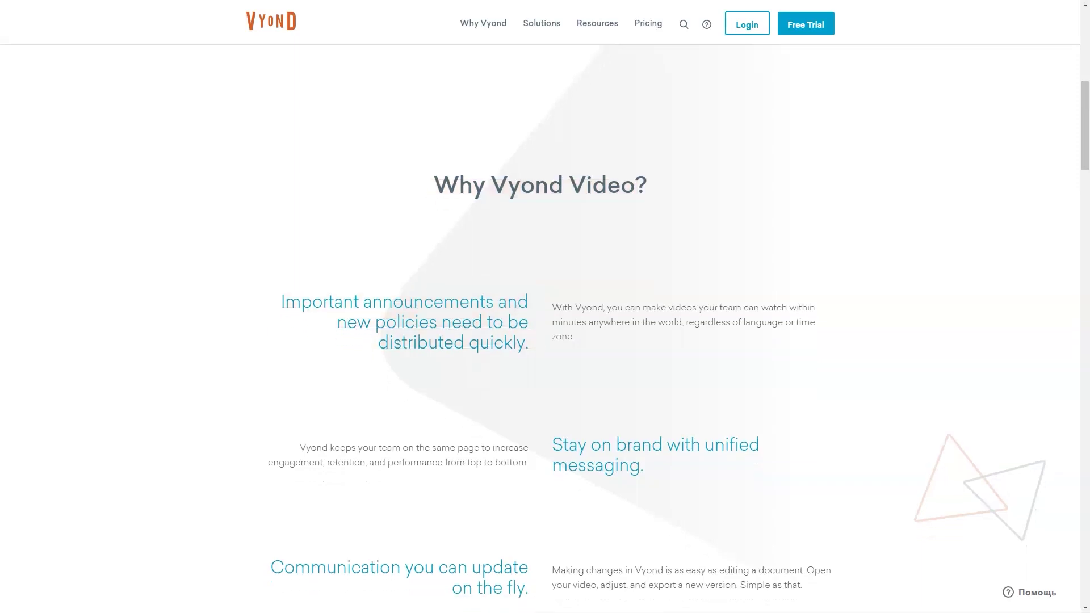
{"action": "scroll", "coordinate": [545, 340], "scroll_direction": "down", "scroll_amount": 3}
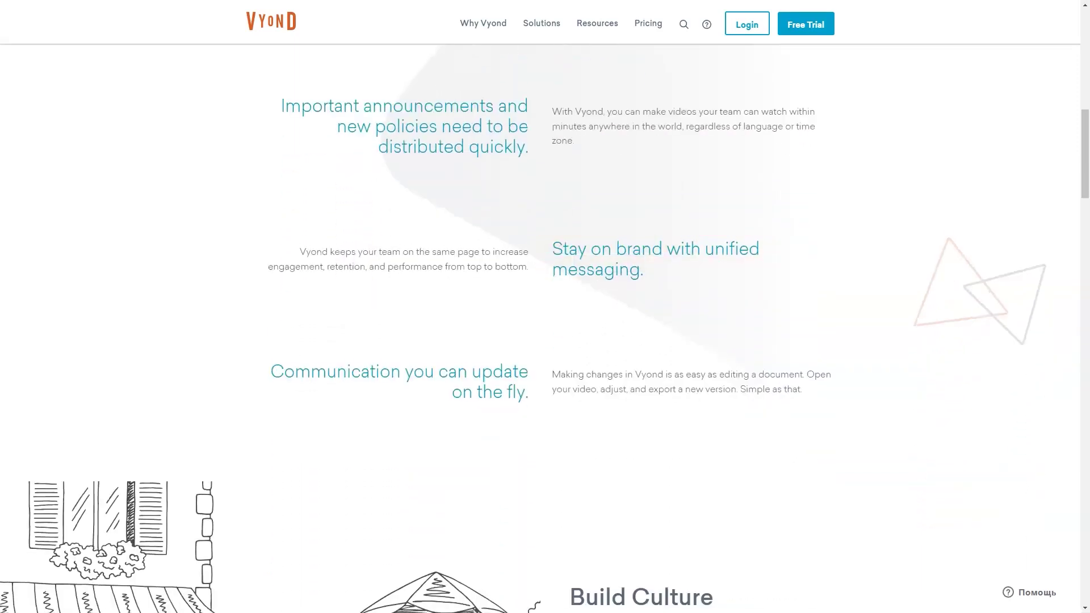
{"action": "scroll", "coordinate": [546, 341], "scroll_direction": "down", "scroll_amount": 3}
{"action": "scroll", "coordinate": [545, 341], "scroll_direction": "down", "scroll_amount": 1}
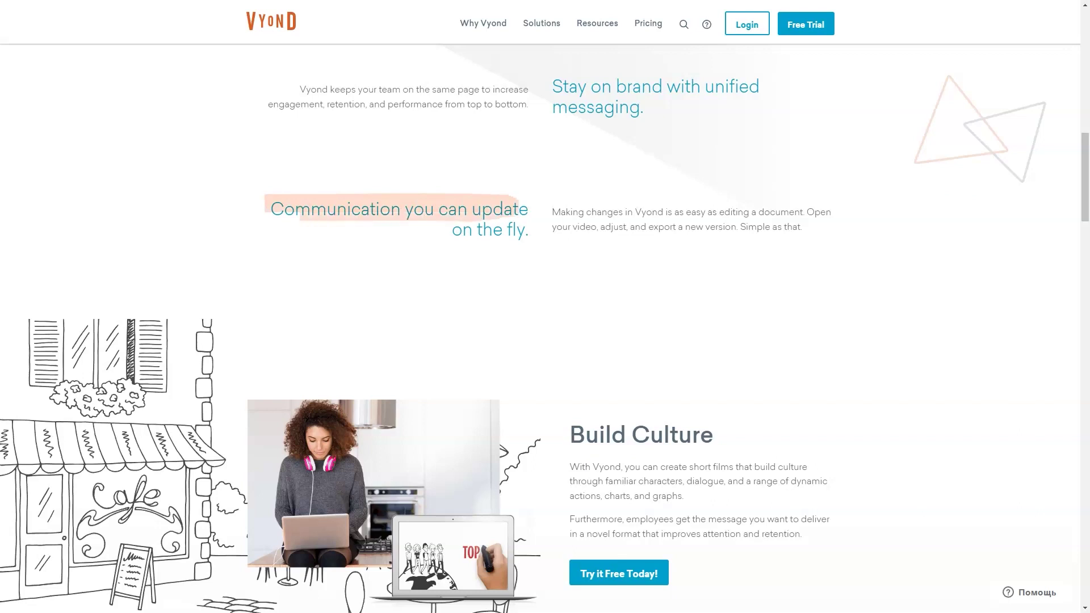
{"action": "scroll", "coordinate": [546, 341], "scroll_direction": "down", "scroll_amount": 3}
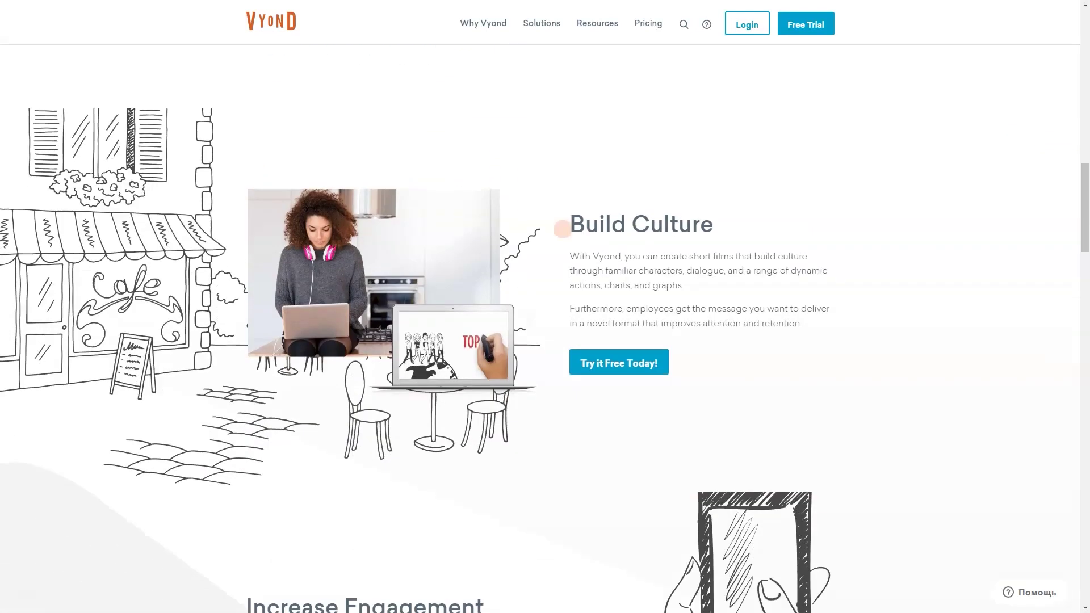
{"action": "scroll", "coordinate": [545, 341], "scroll_direction": "down", "scroll_amount": 5}
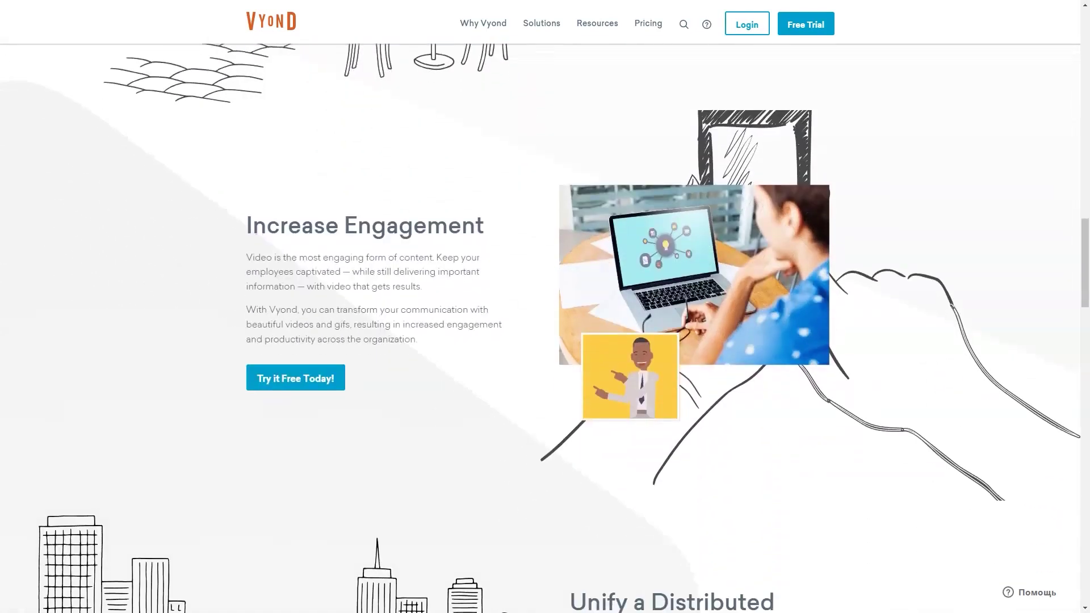
{"action": "scroll", "coordinate": [545, 342], "scroll_direction": "down", "scroll_amount": 5}
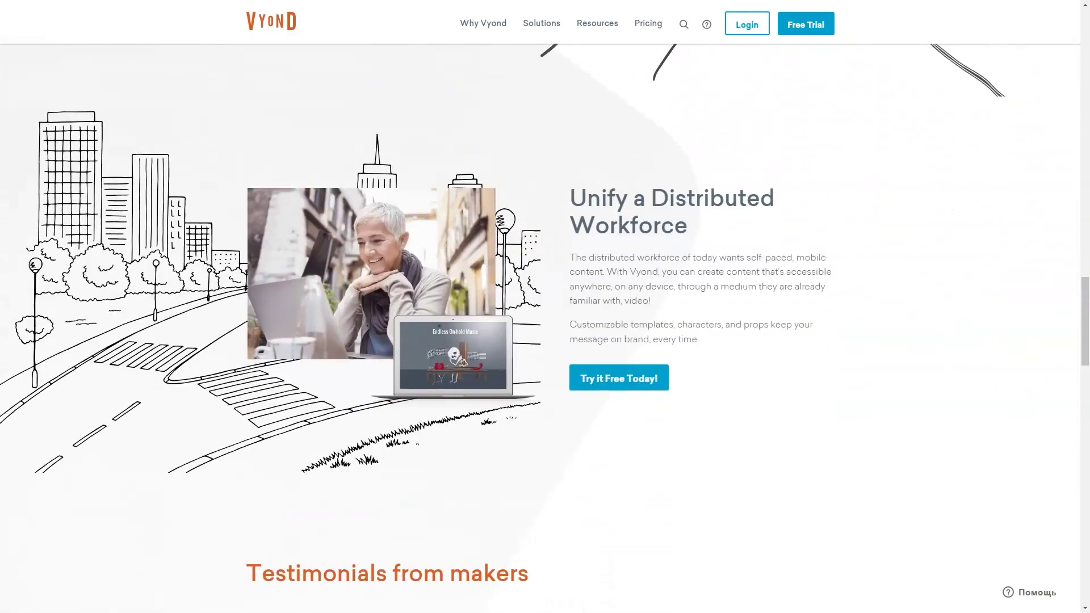
{"action": "scroll", "coordinate": [545, 341], "scroll_direction": "down", "scroll_amount": 4}
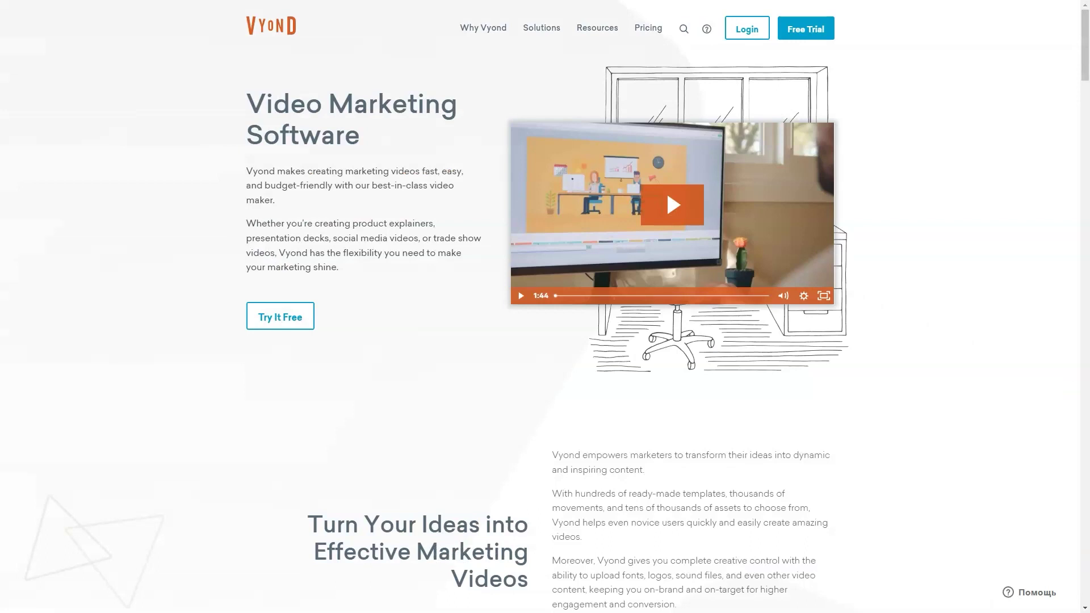
{"action": "scroll", "coordinate": [666, 189], "scroll_direction": "down", "scroll_amount": 1}
{"action": "scroll", "coordinate": [666, 190], "scroll_direction": "down", "scroll_amount": 5}
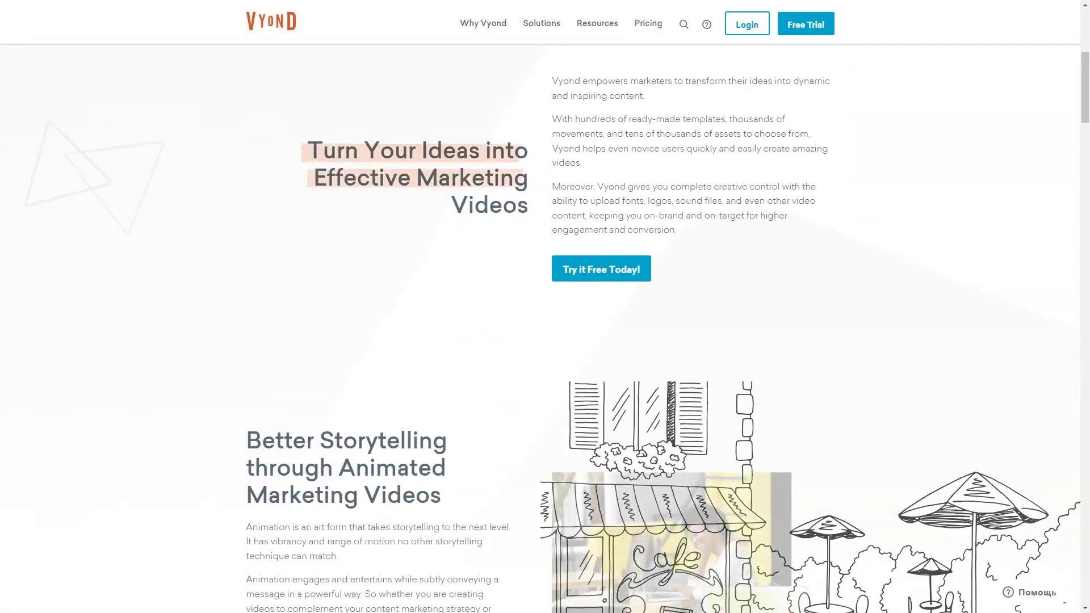
{"action": "scroll", "coordinate": [666, 307], "scroll_direction": "down", "scroll_amount": 3}
{"action": "scroll", "coordinate": [666, 306], "scroll_direction": "down", "scroll_amount": 2}
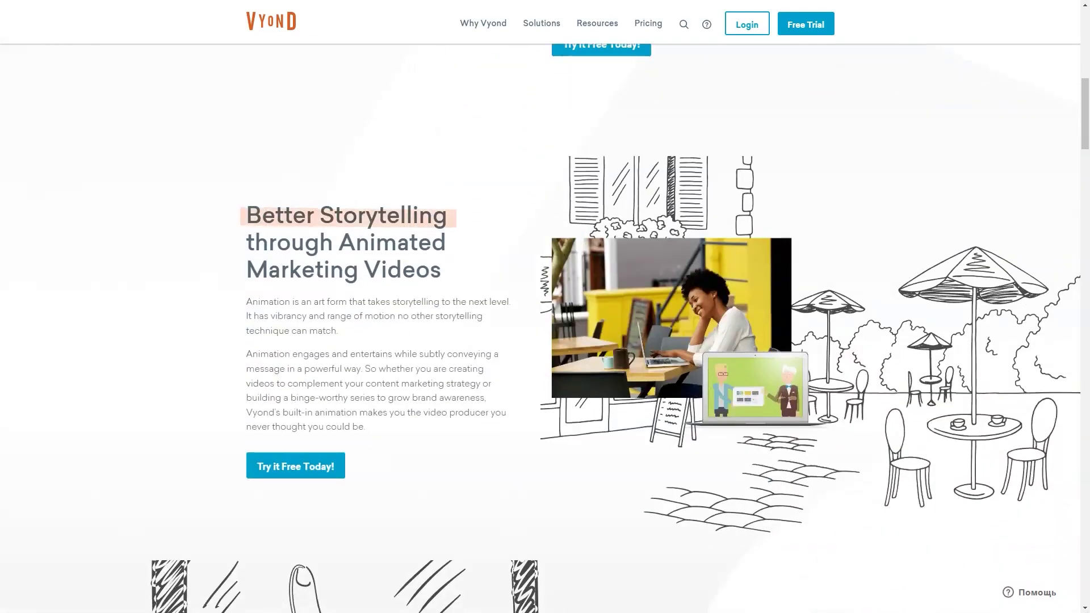
{"action": "scroll", "coordinate": [666, 306], "scroll_direction": "down", "scroll_amount": 3}
{"action": "scroll", "coordinate": [666, 306], "scroll_direction": "down", "scroll_amount": 2}
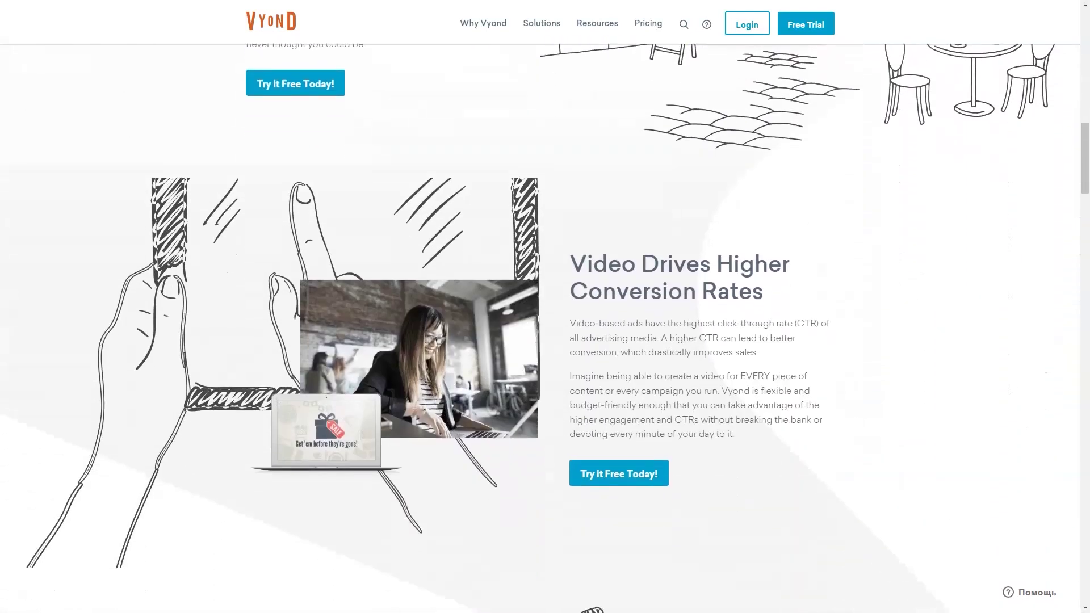
{"action": "scroll", "coordinate": [667, 306], "scroll_direction": "down", "scroll_amount": 2}
{"action": "scroll", "coordinate": [666, 306], "scroll_direction": "down", "scroll_amount": 3}
{"action": "scroll", "coordinate": [666, 307], "scroll_direction": "down", "scroll_amount": 2}
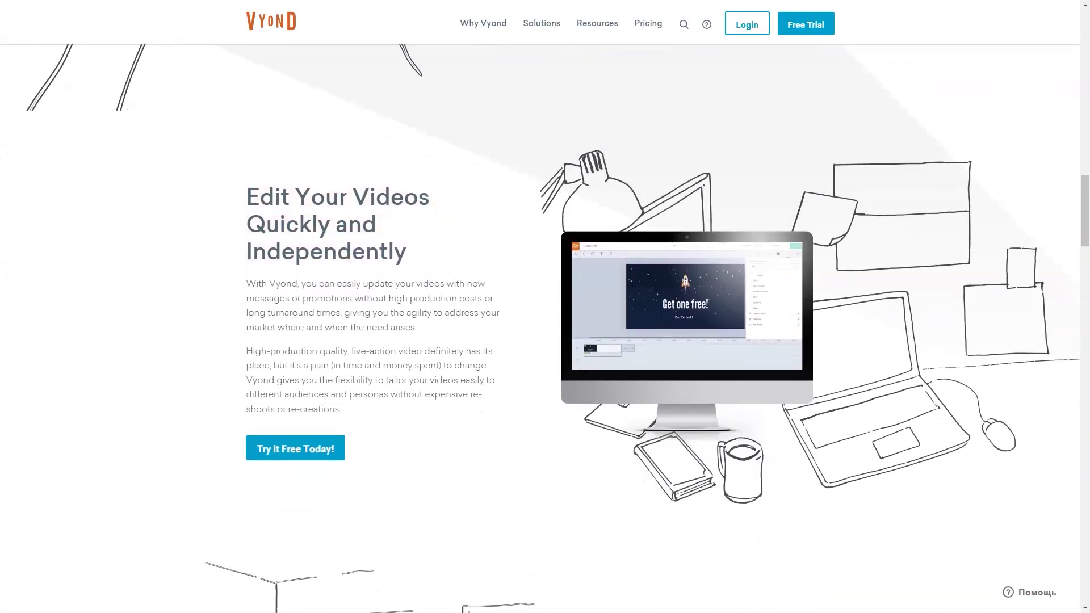
{"action": "scroll", "coordinate": [666, 307], "scroll_direction": "down", "scroll_amount": 3}
{"action": "scroll", "coordinate": [666, 307], "scroll_direction": "down", "scroll_amount": 2}
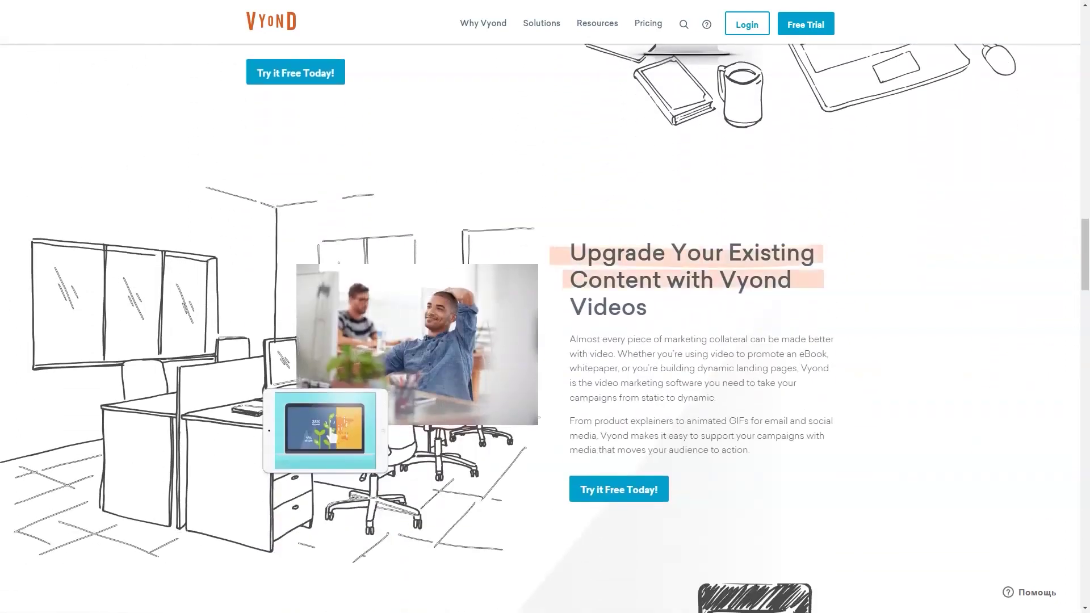
{"action": "scroll", "coordinate": [666, 307], "scroll_direction": "down", "scroll_amount": 2}
{"action": "scroll", "coordinate": [666, 308], "scroll_direction": "down", "scroll_amount": 3}
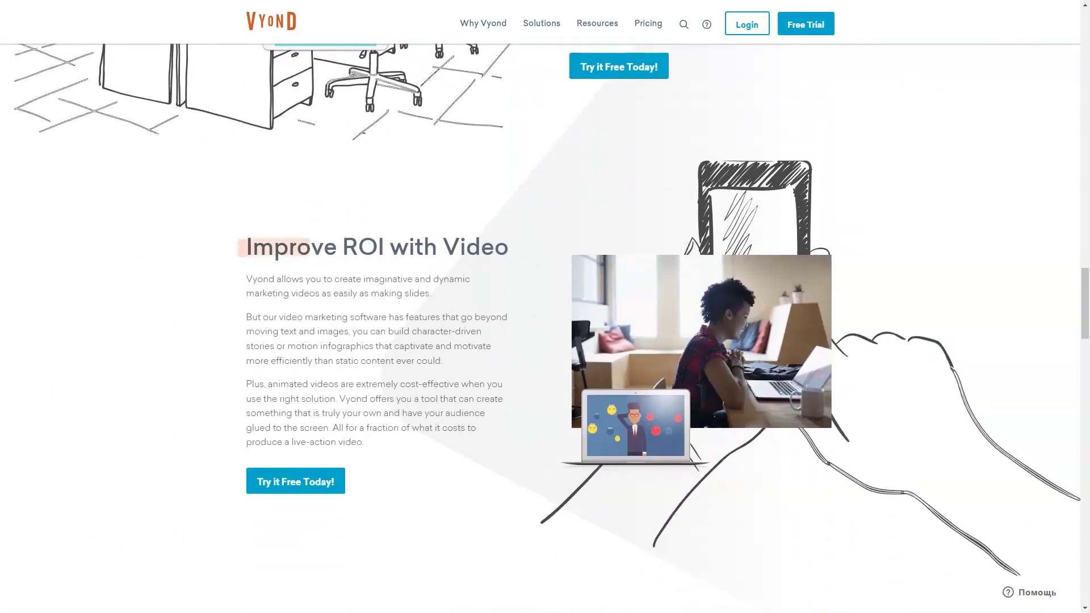
{"action": "scroll", "coordinate": [666, 307], "scroll_direction": "down", "scroll_amount": 3}
{"action": "scroll", "coordinate": [667, 306], "scroll_direction": "down", "scroll_amount": 2}
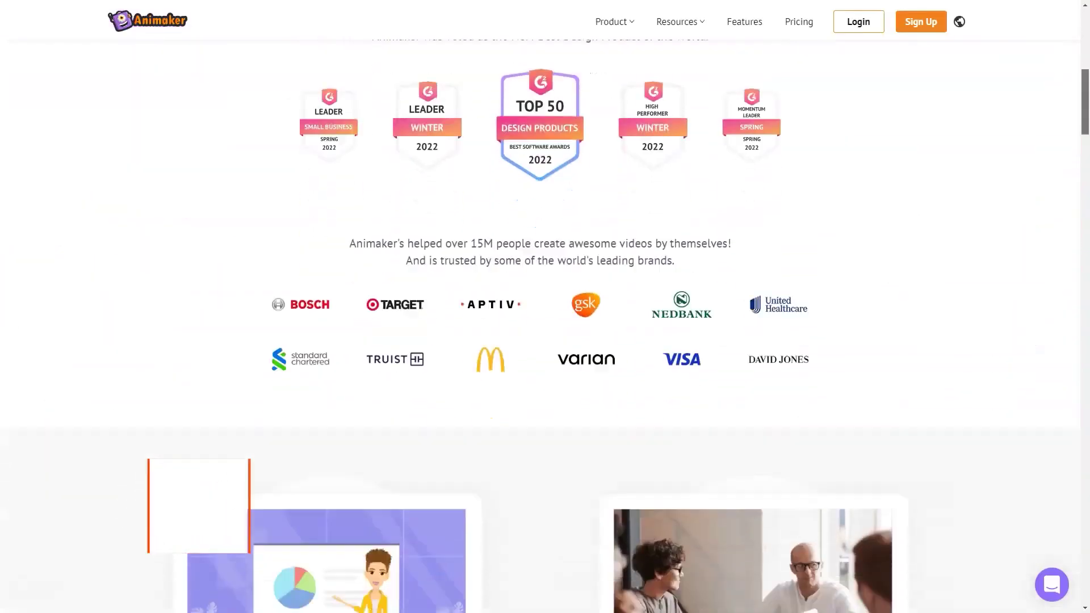
{"action": "scroll", "coordinate": [546, 306], "scroll_direction": "down", "scroll_amount": 5}
{"action": "scroll", "coordinate": [546, 308], "scroll_direction": "down", "scroll_amount": 5}
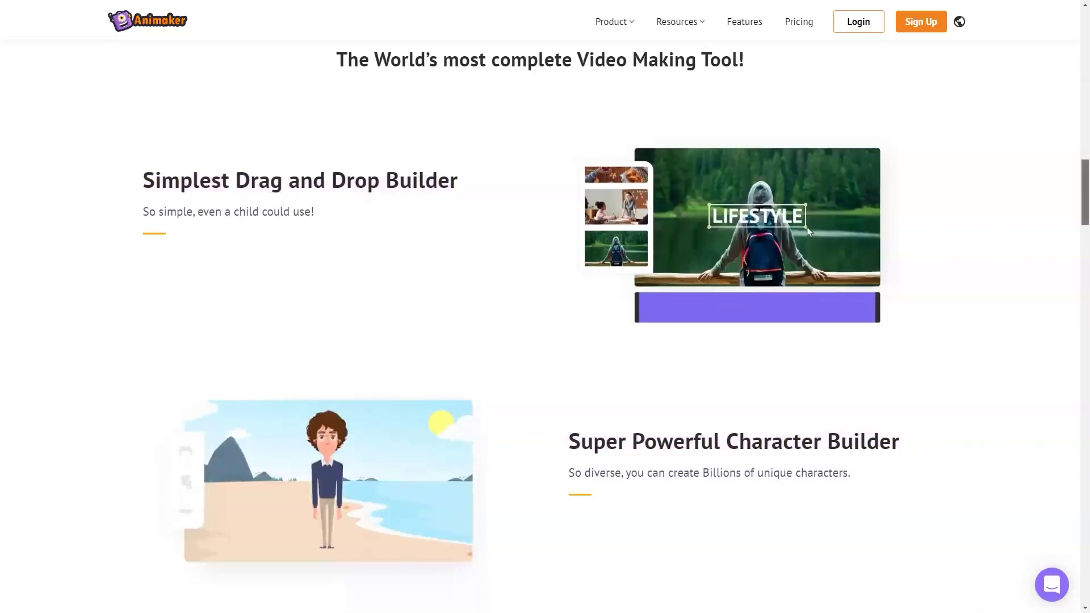
{"action": "scroll", "coordinate": [545, 307], "scroll_direction": "down", "scroll_amount": 8}
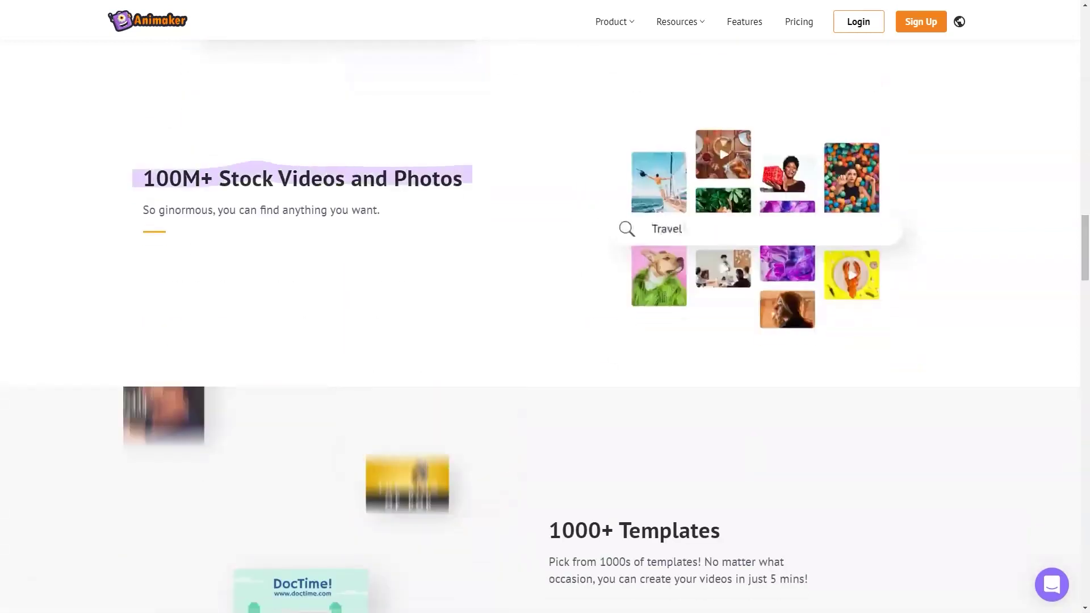
{"action": "scroll", "coordinate": [545, 307], "scroll_direction": "down", "scroll_amount": 8}
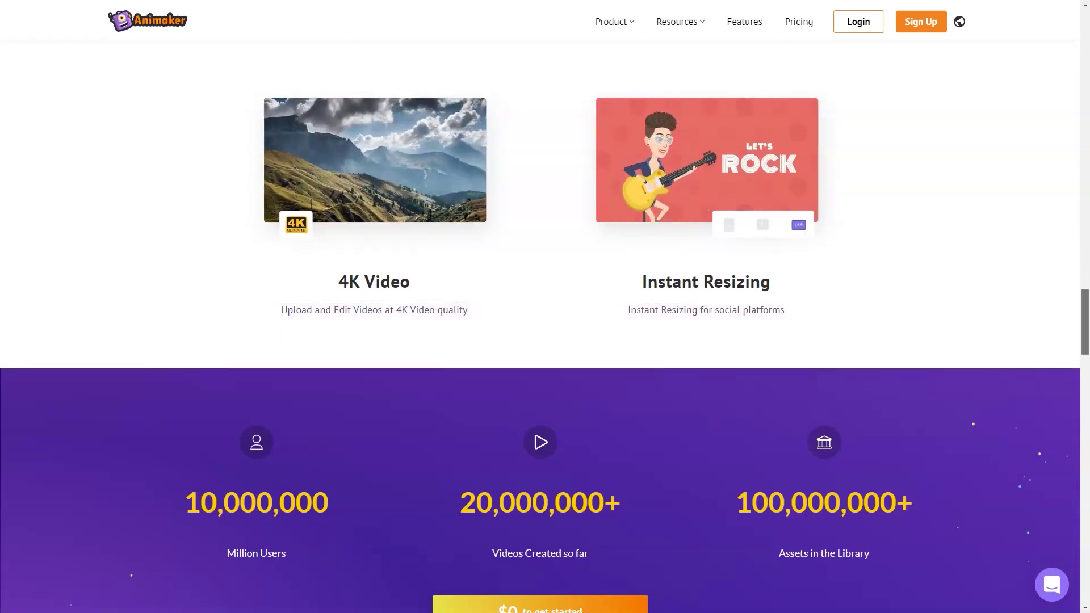
{"action": "scroll", "coordinate": [546, 307], "scroll_direction": "down", "scroll_amount": 8}
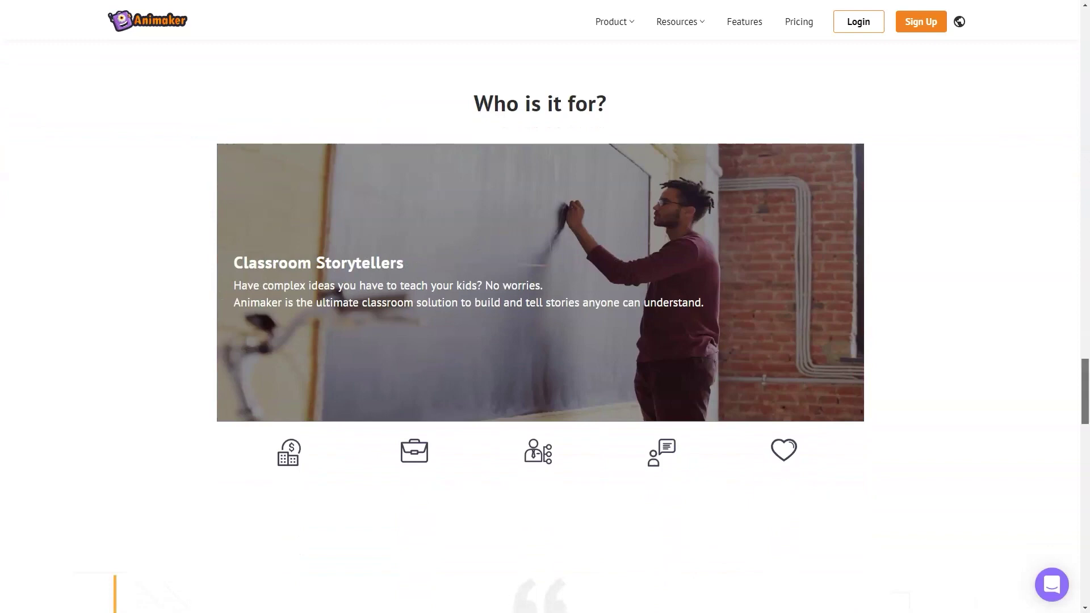
{"action": "scroll", "coordinate": [546, 307], "scroll_direction": "down", "scroll_amount": 6}
{"action": "scroll", "coordinate": [545, 308], "scroll_direction": "down", "scroll_amount": 5}
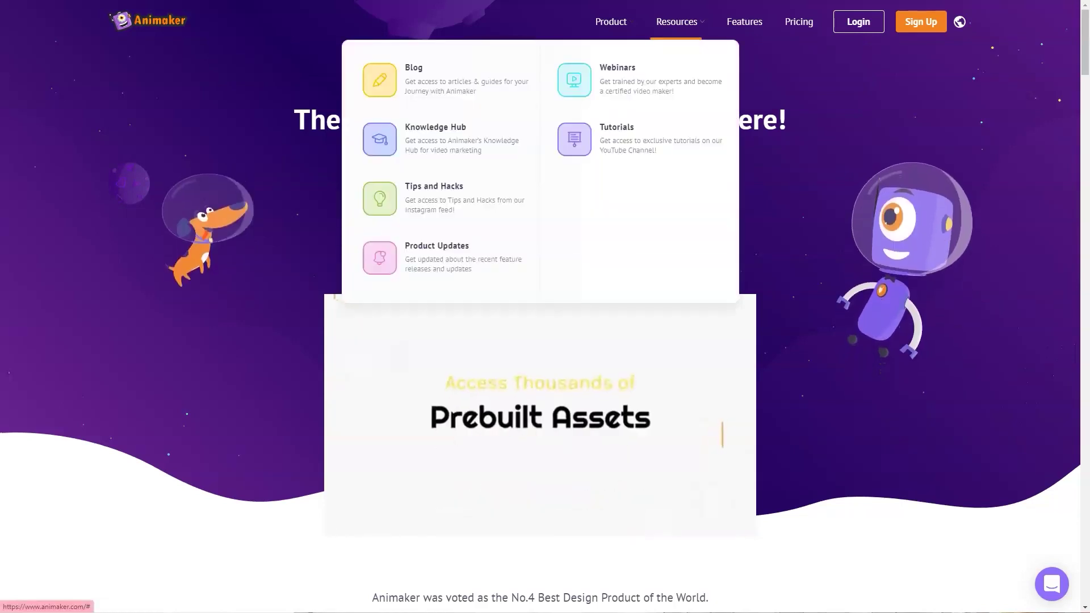
{"action": "mouse_move", "coordinate": [678, 21]}
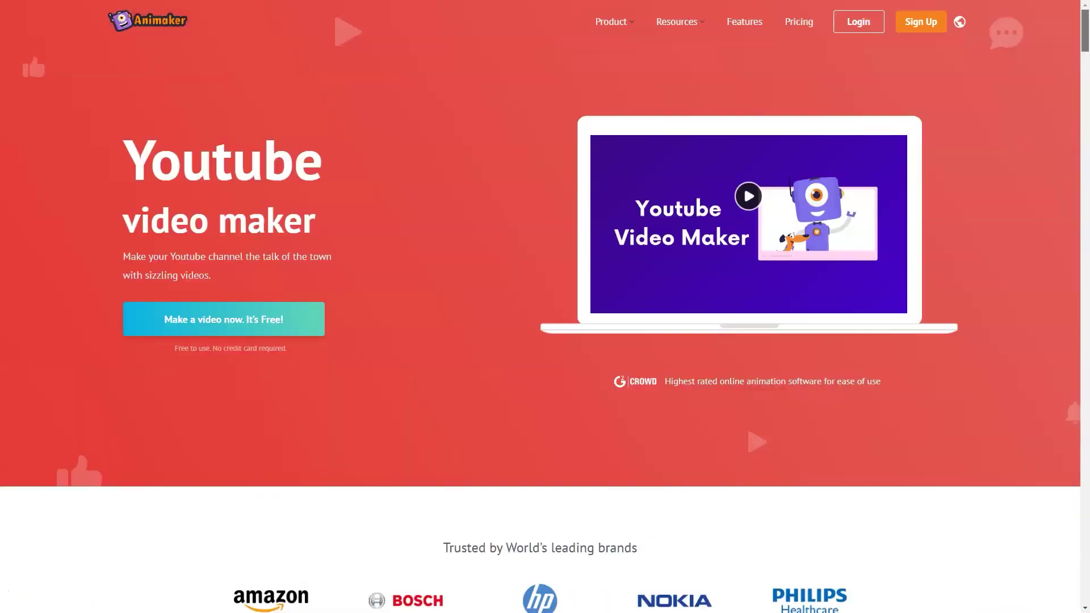
{"action": "scroll", "coordinate": [545, 341], "scroll_direction": "down", "scroll_amount": 10}
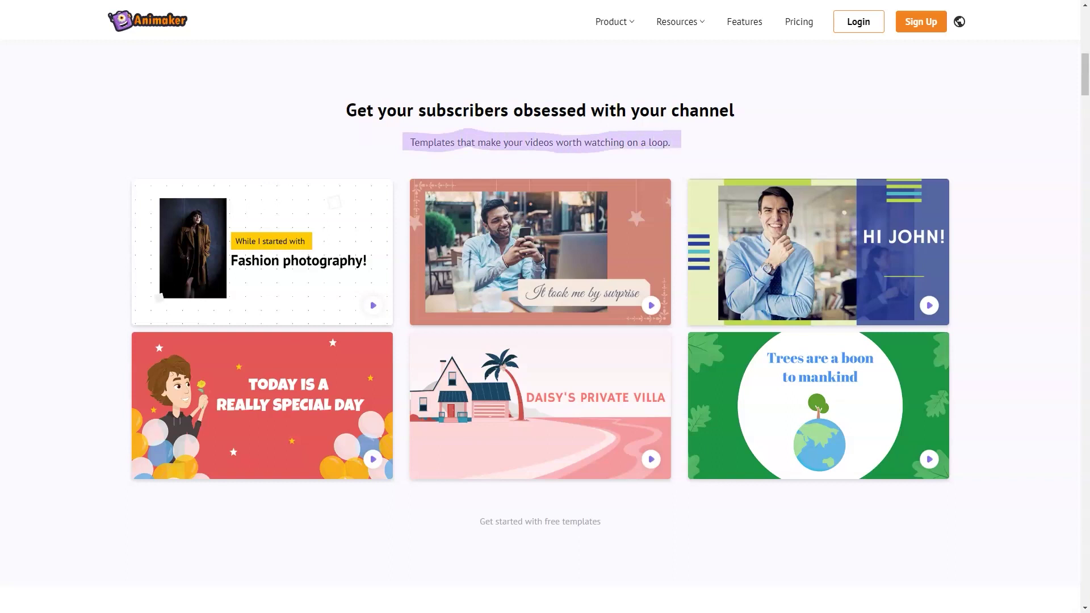
{"action": "scroll", "coordinate": [545, 340], "scroll_direction": "down", "scroll_amount": 8}
{"action": "scroll", "coordinate": [545, 340], "scroll_direction": "down", "scroll_amount": 1}
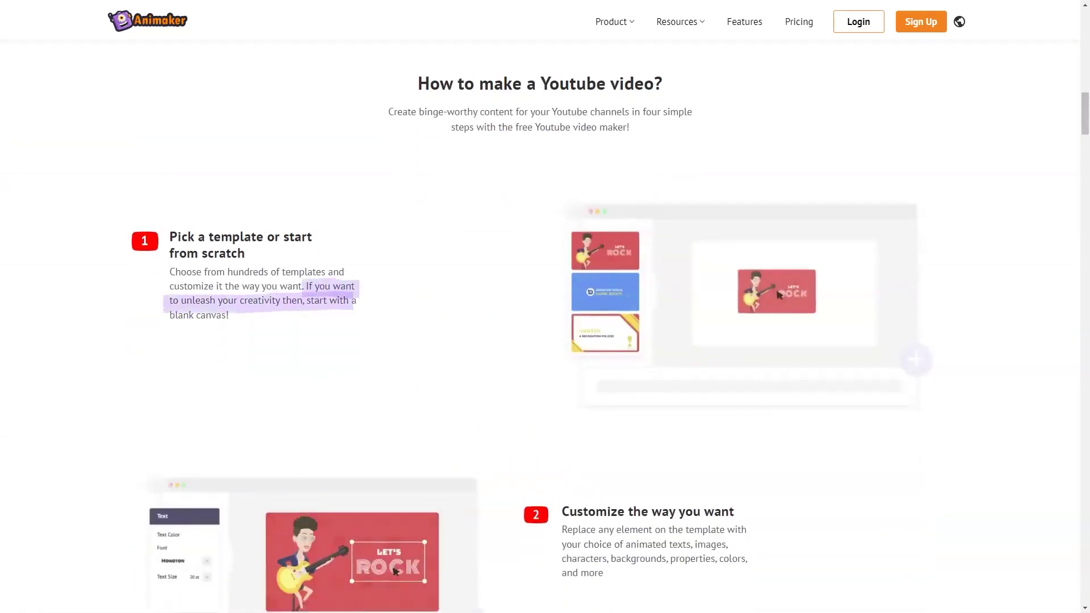
{"action": "scroll", "coordinate": [545, 340], "scroll_direction": "down", "scroll_amount": 5}
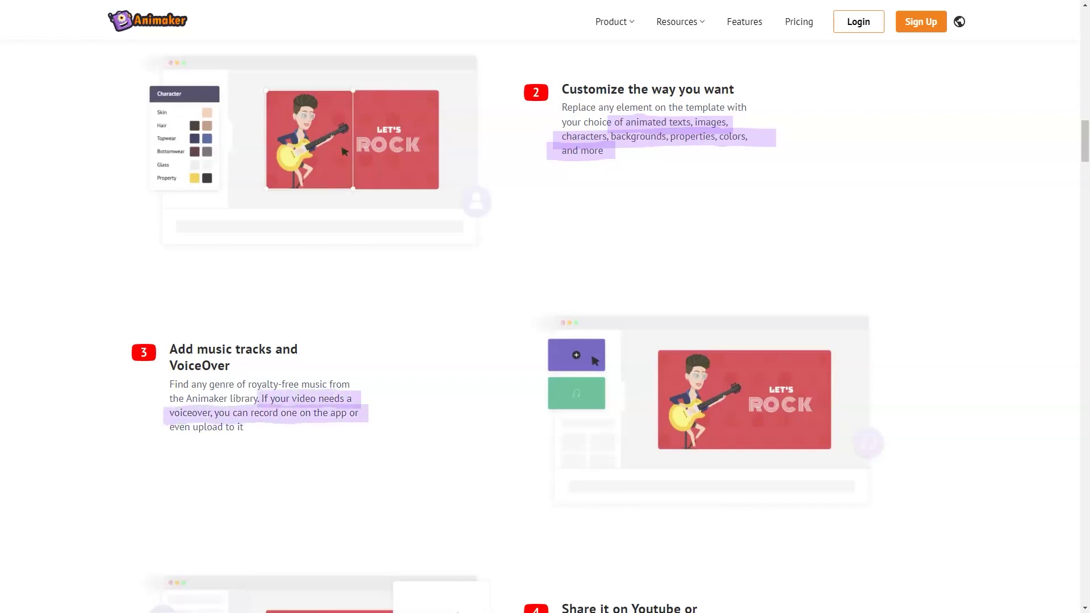
{"action": "scroll", "coordinate": [546, 342], "scroll_direction": "down", "scroll_amount": 6}
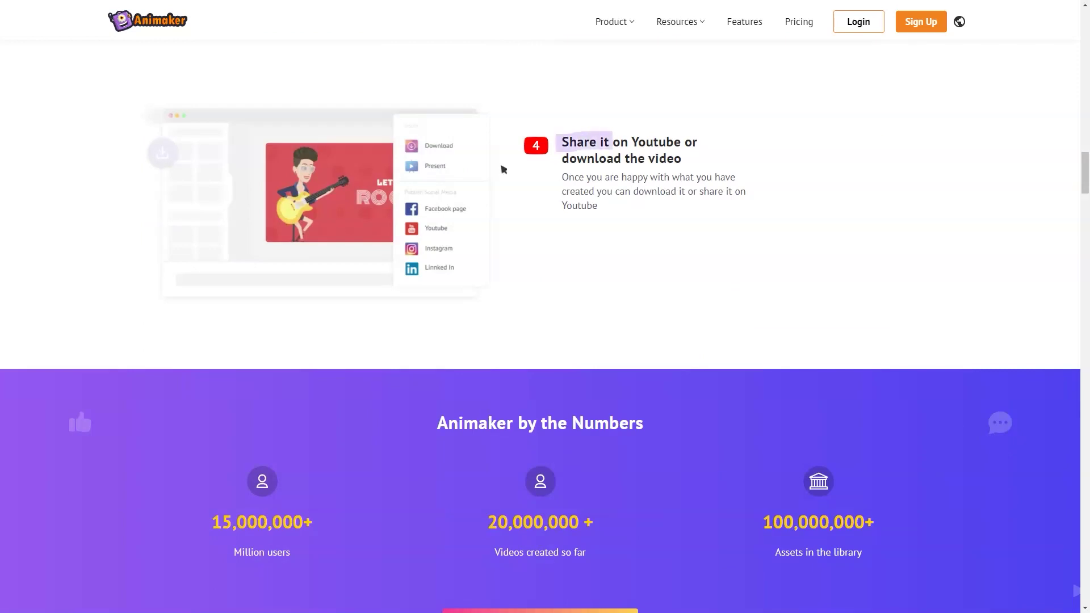
{"action": "scroll", "coordinate": [503, 169], "scroll_direction": "down", "scroll_amount": 8}
{"action": "scroll", "coordinate": [503, 168], "scroll_direction": "down", "scroll_amount": 4}
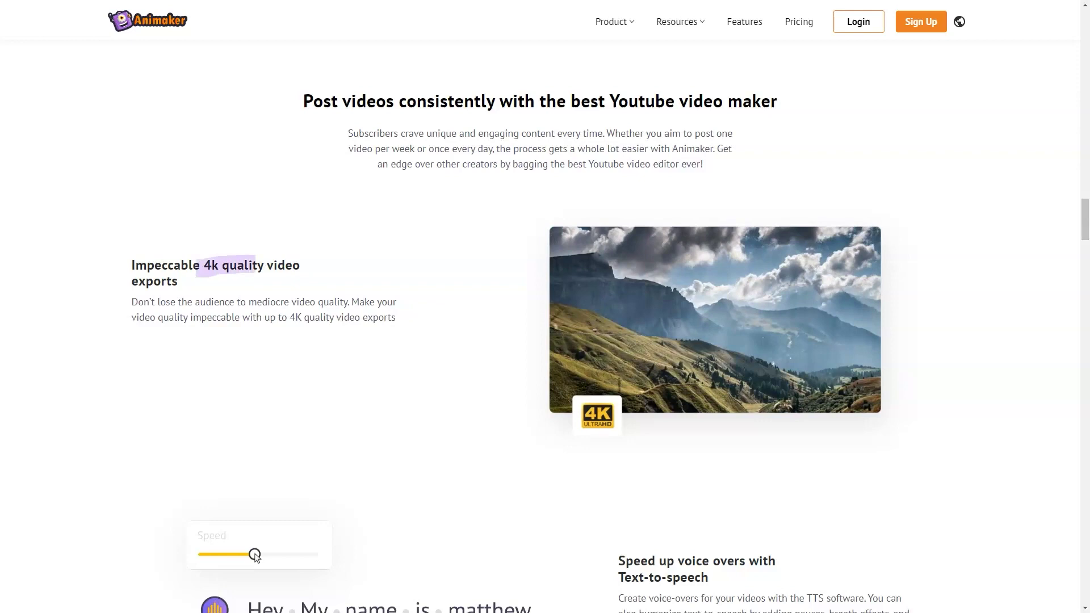
{"action": "scroll", "coordinate": [255, 556], "scroll_direction": "down", "scroll_amount": 2}
{"action": "scroll", "coordinate": [317, 250], "scroll_direction": "down", "scroll_amount": 8}
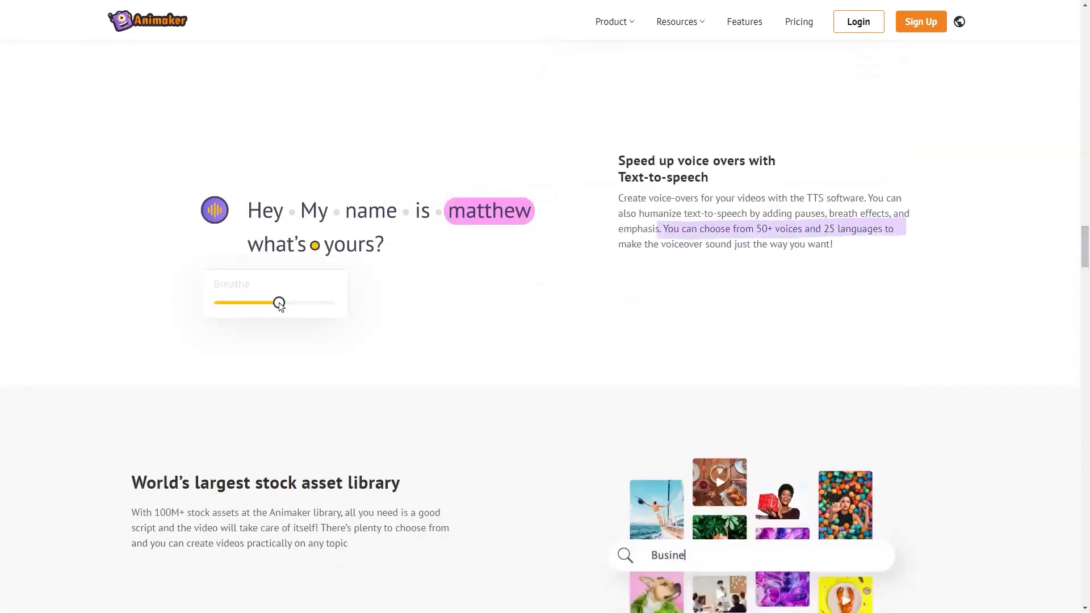
{"action": "scroll", "coordinate": [279, 304], "scroll_direction": "down", "scroll_amount": 8}
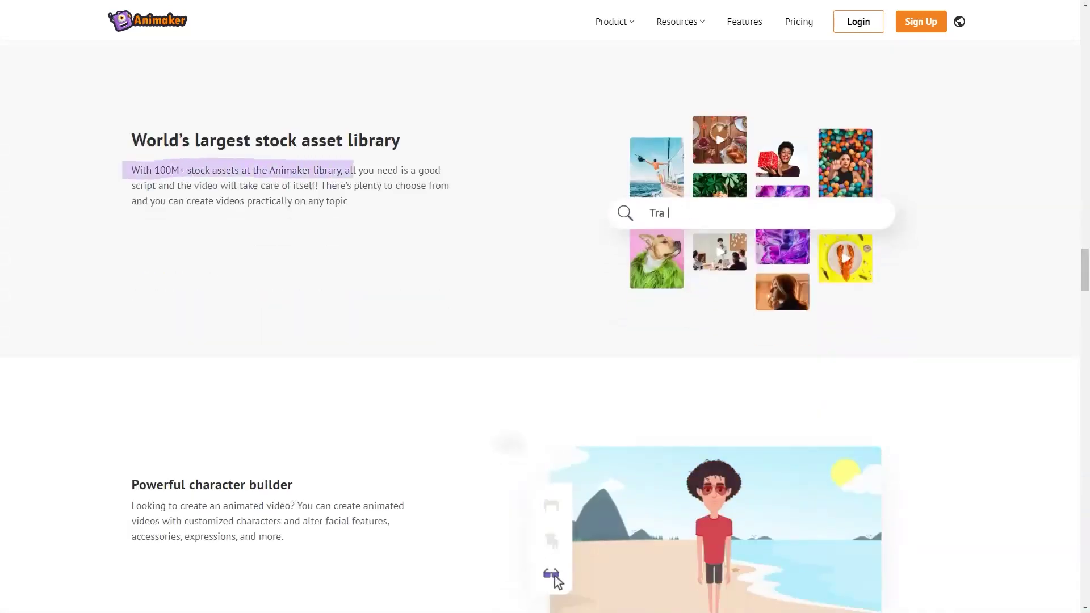
{"action": "scroll", "coordinate": [722, 302], "scroll_direction": "down", "scroll_amount": 8}
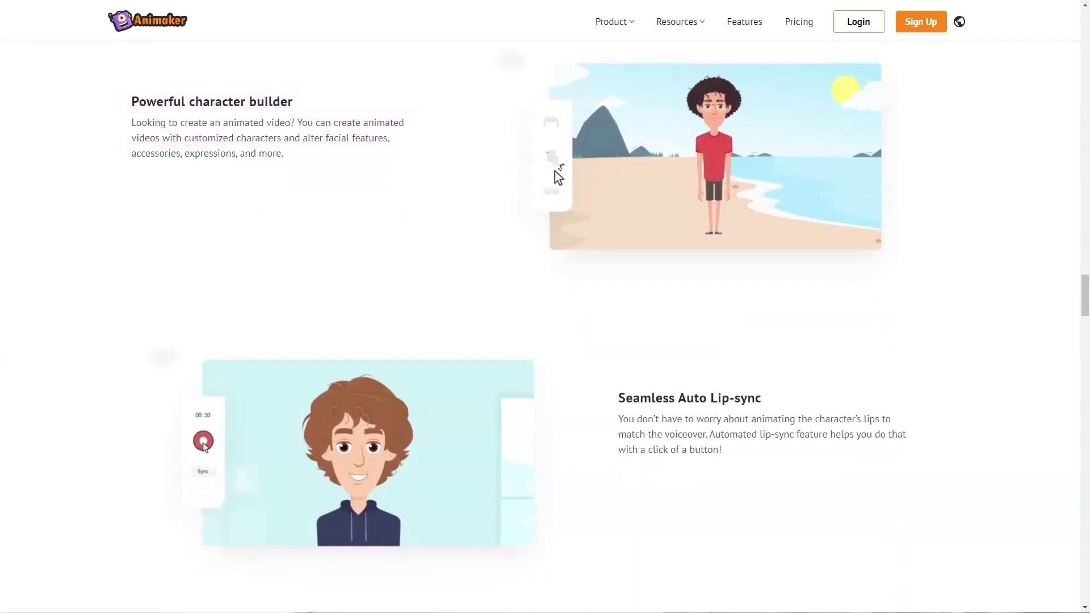
{"action": "scroll", "coordinate": [722, 302], "scroll_direction": "down", "scroll_amount": 7}
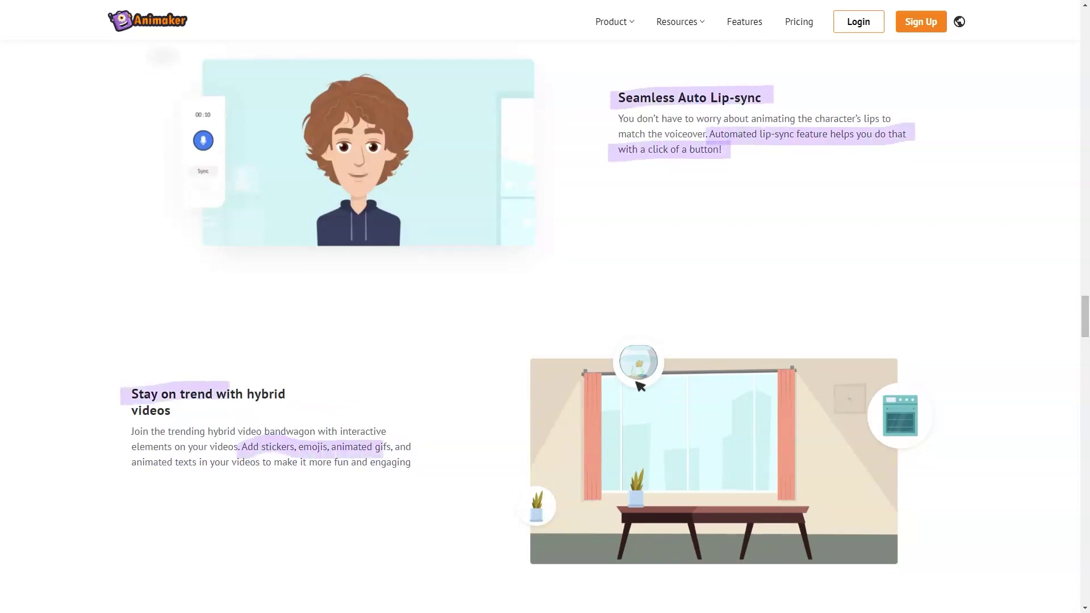
{"action": "scroll", "coordinate": [546, 341], "scroll_direction": "down", "scroll_amount": 8}
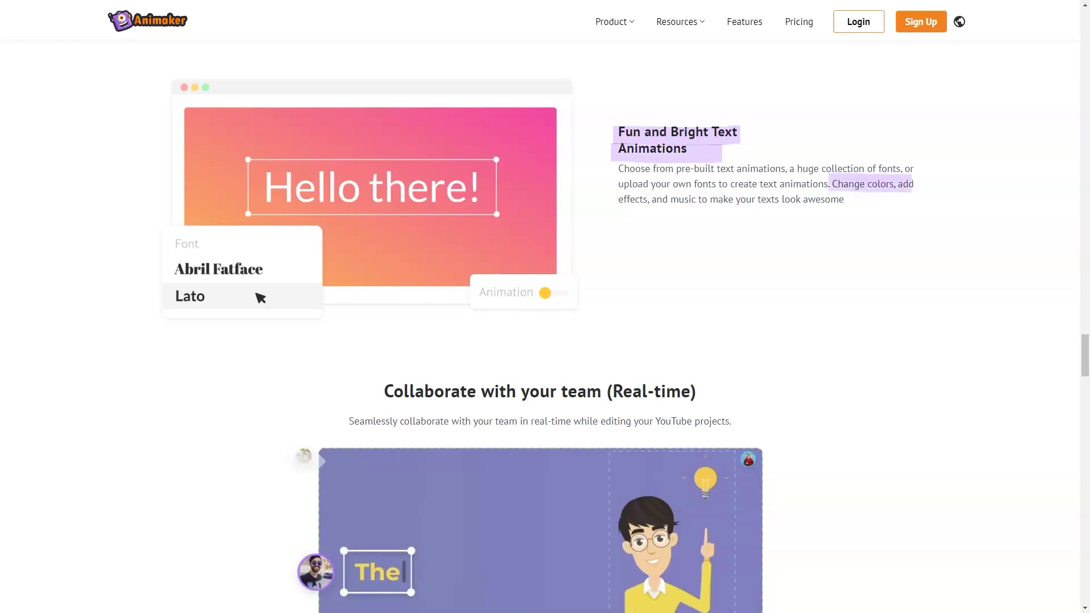
{"action": "scroll", "coordinate": [545, 341], "scroll_direction": "down", "scroll_amount": 4}
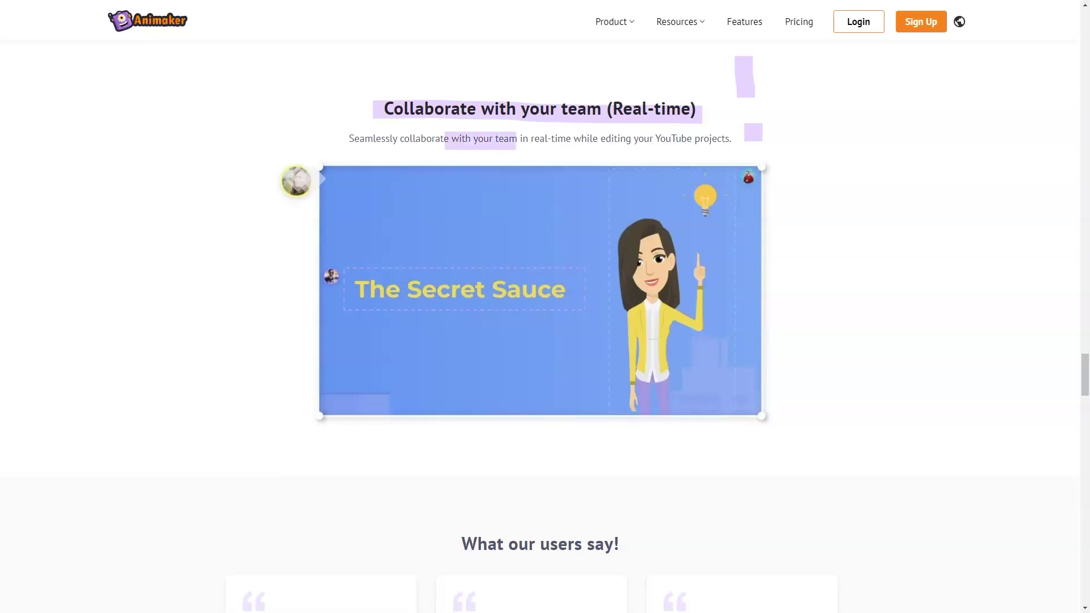
{"action": "scroll", "coordinate": [545, 341], "scroll_direction": "down", "scroll_amount": 6}
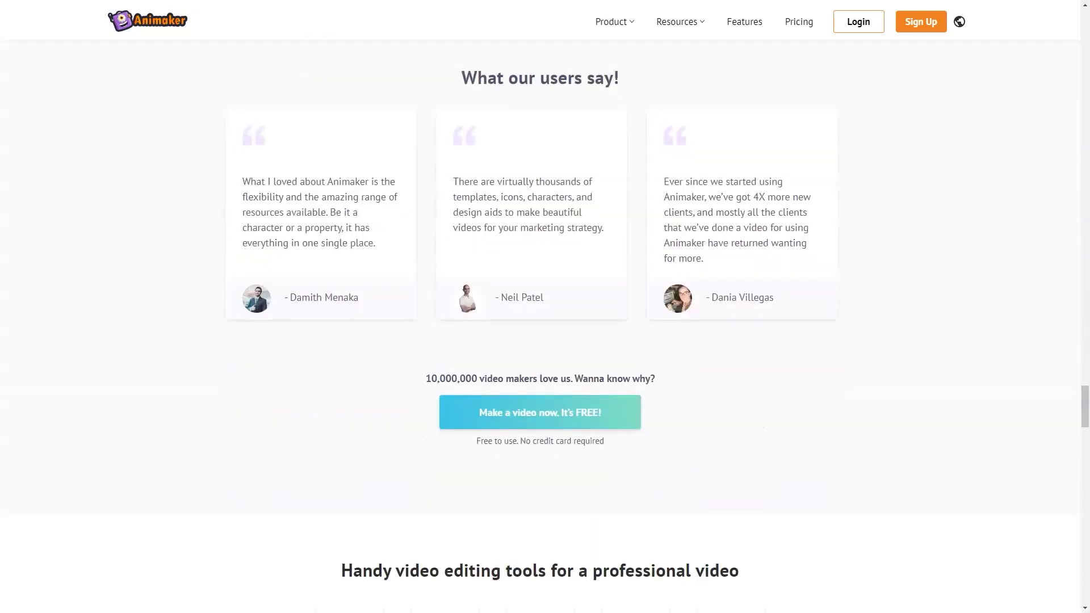
{"action": "scroll", "coordinate": [545, 341], "scroll_direction": "down", "scroll_amount": 5}
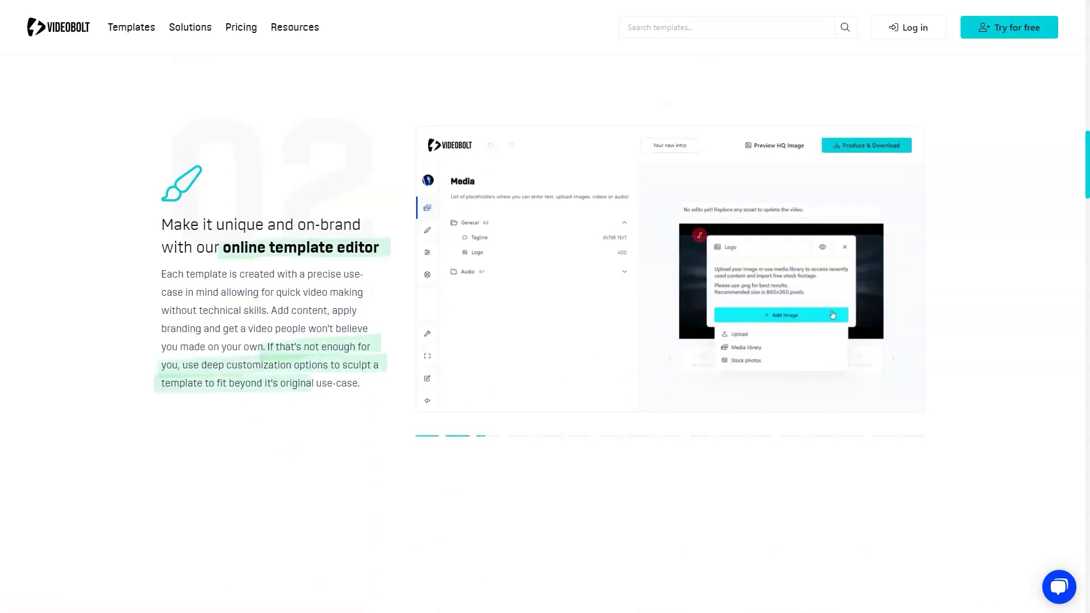
{"action": "scroll", "coordinate": [546, 307], "scroll_direction": "down", "scroll_amount": 5}
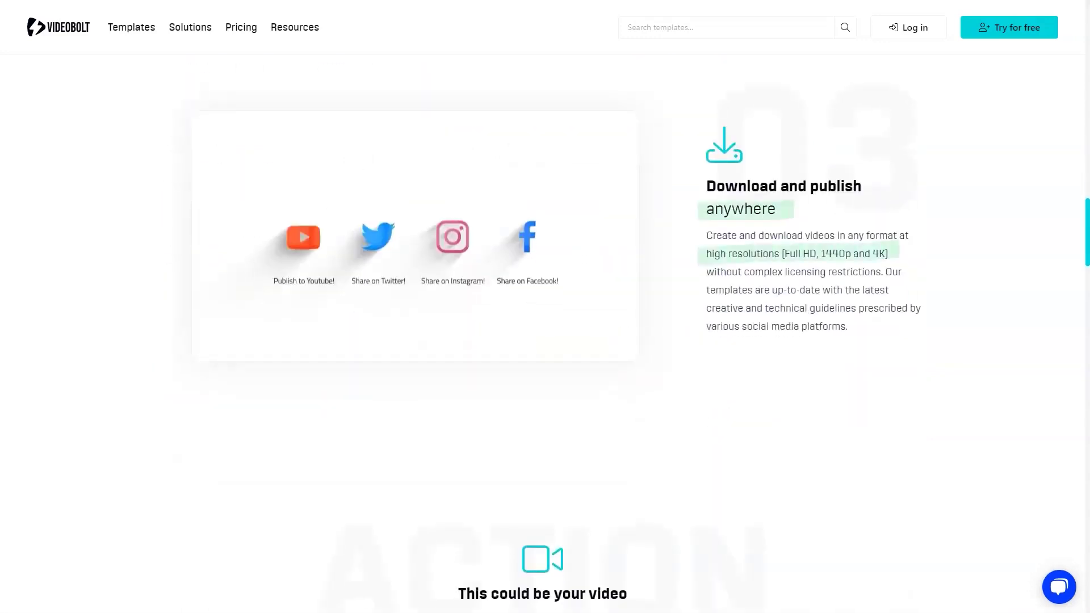
{"action": "scroll", "coordinate": [545, 307], "scroll_direction": "down", "scroll_amount": 5}
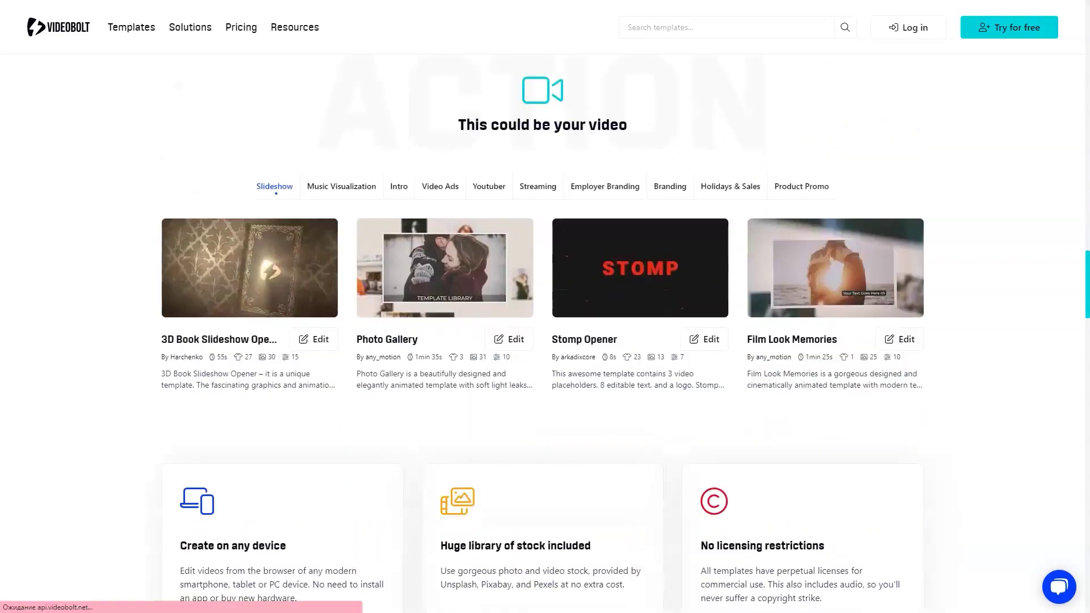
Step: Show templates for three more video categories on the Videobolt homepage
{"action": "left_click", "coordinate": [399, 180]}
{"action": "left_click", "coordinate": [441, 181]}
{"action": "left_click", "coordinate": [490, 181]}
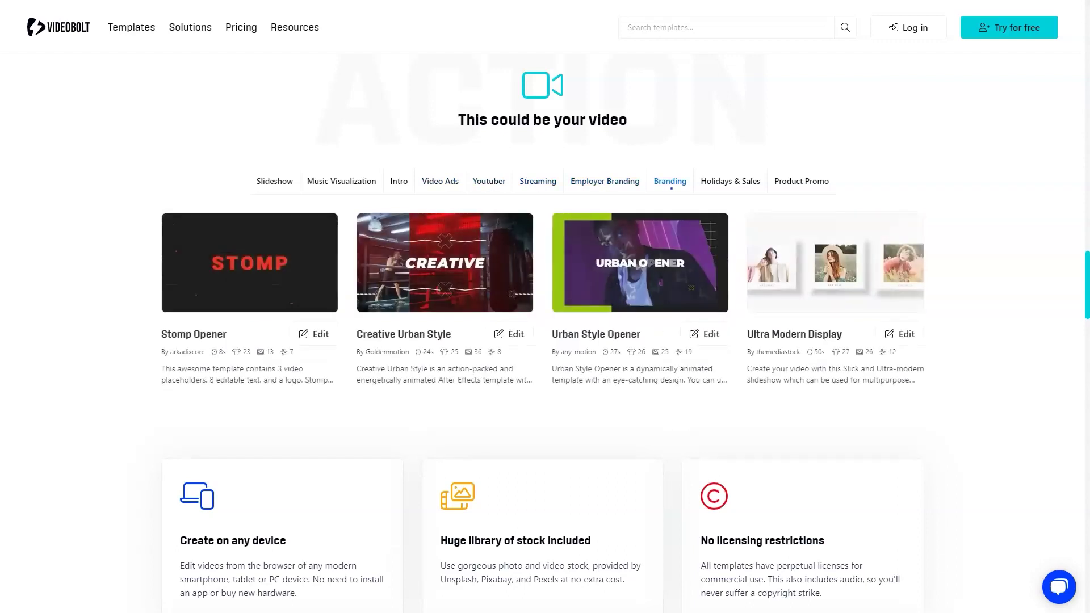
{"action": "scroll", "coordinate": [545, 340], "scroll_direction": "down", "scroll_amount": 5}
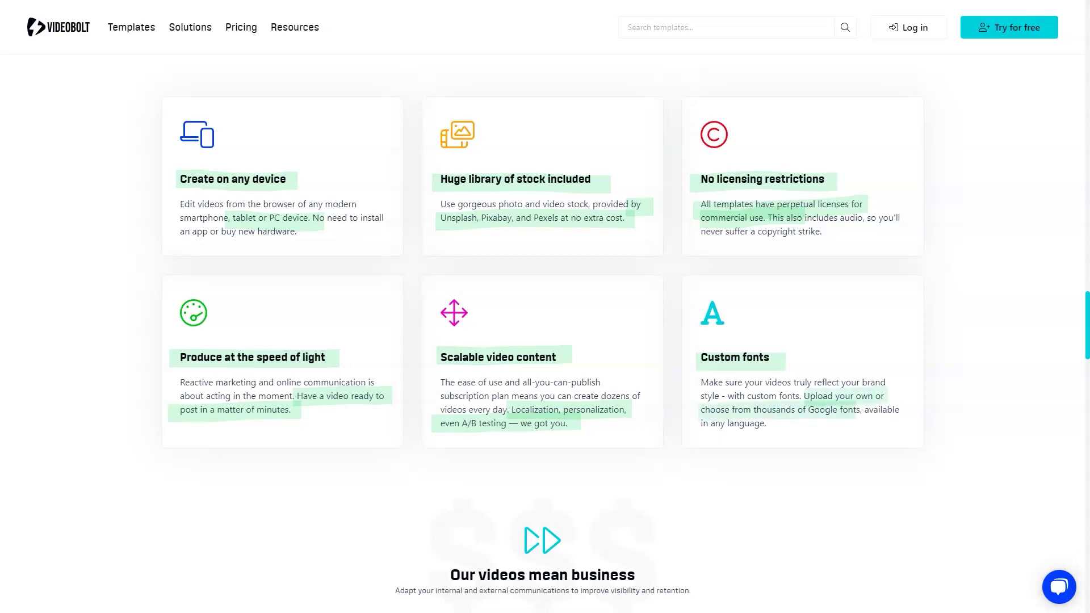
{"action": "scroll", "coordinate": [545, 341], "scroll_direction": "down", "scroll_amount": 5}
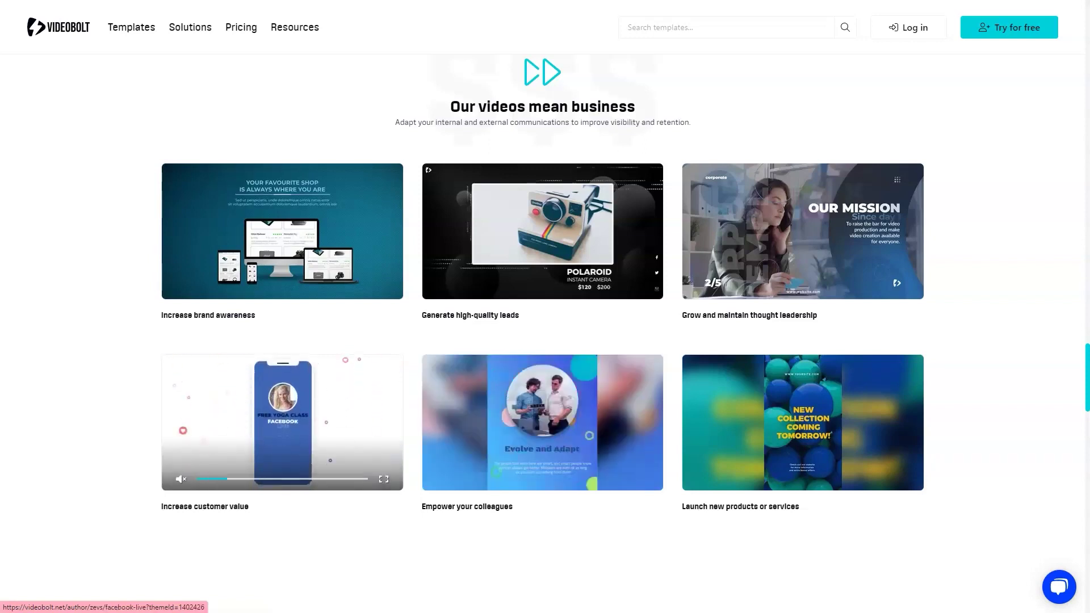
{"action": "scroll", "coordinate": [545, 341], "scroll_direction": "down", "scroll_amount": 10}
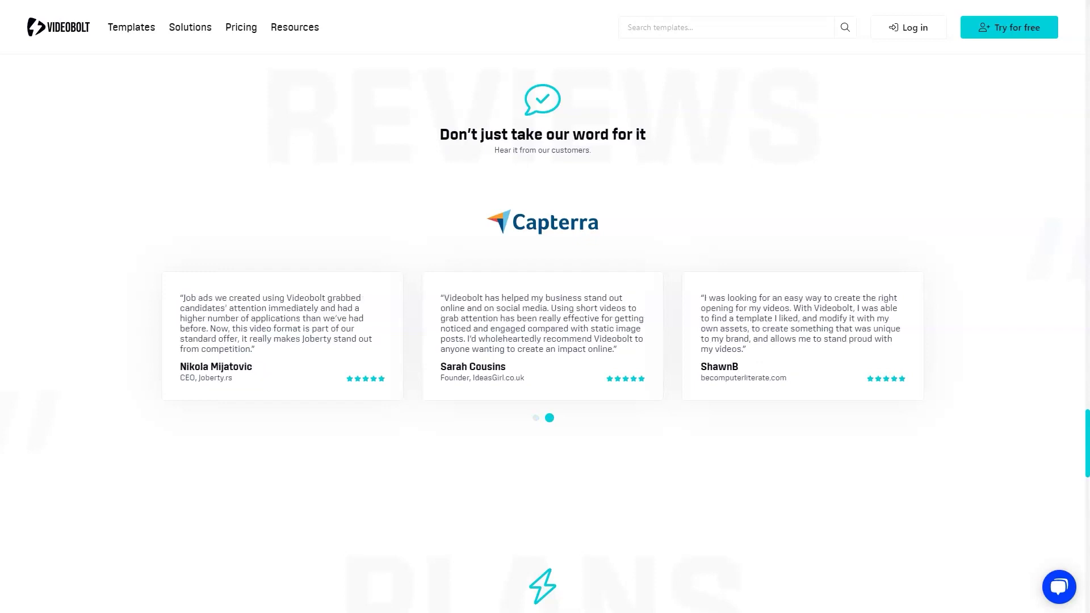
{"action": "scroll", "coordinate": [545, 340], "scroll_direction": "down", "scroll_amount": 10}
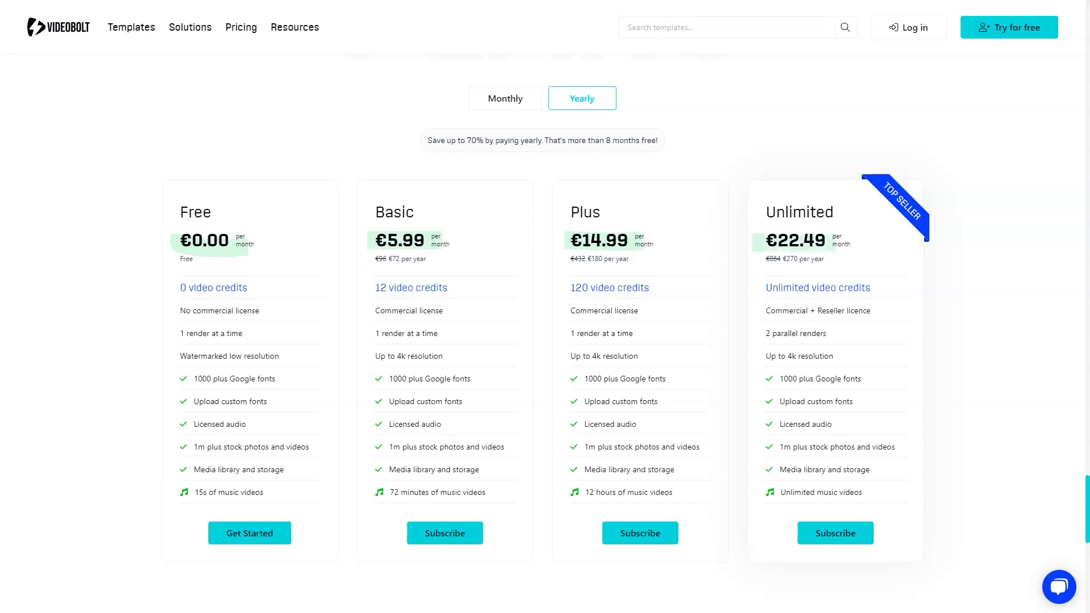
{"action": "scroll", "coordinate": [545, 341], "scroll_direction": "down", "scroll_amount": 10}
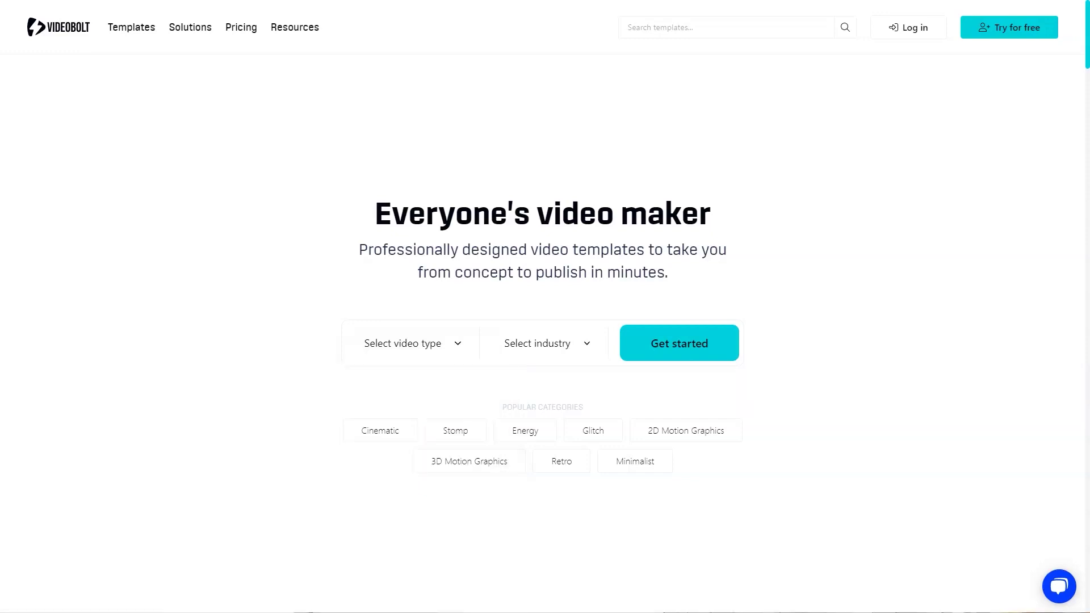
Step: Filter templates to the Streaming video type and Beauty & Cosmetics industry, then show the results
{"action": "left_click", "coordinate": [547, 343]}
{"action": "scroll", "coordinate": [547, 343], "scroll_direction": "down", "scroll_amount": 2}
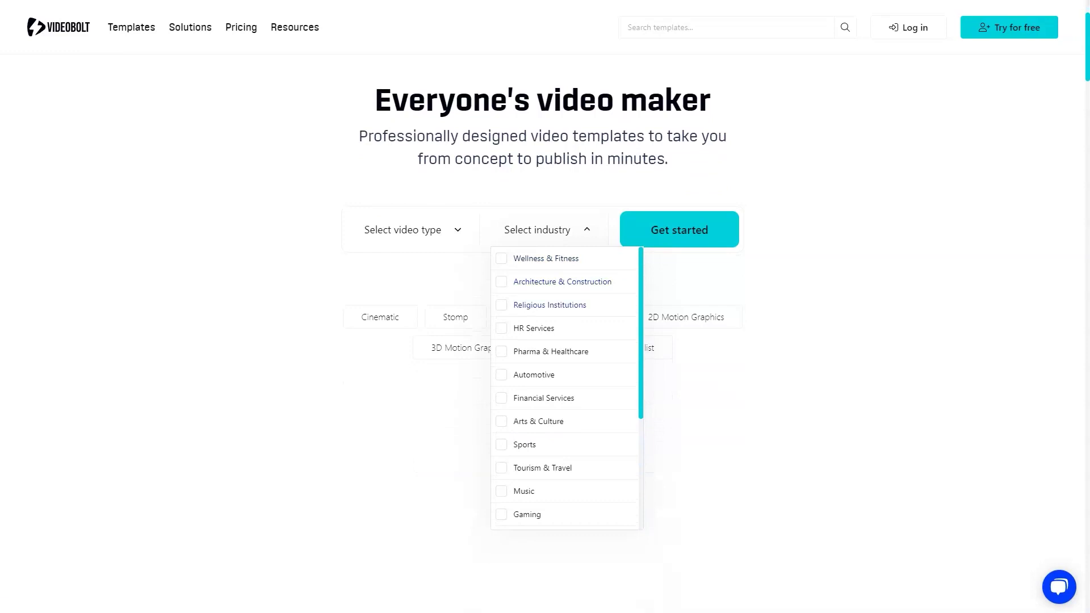
{"action": "scroll", "coordinate": [566, 384], "scroll_direction": "down", "scroll_amount": 2}
{"action": "scroll", "coordinate": [567, 384], "scroll_direction": "down", "scroll_amount": 2}
{"action": "scroll", "coordinate": [567, 383], "scroll_direction": "down", "scroll_amount": 2}
{"action": "scroll", "coordinate": [567, 384], "scroll_direction": "down", "scroll_amount": 2}
{"action": "left_click", "coordinate": [548, 472]}
{"action": "left_click", "coordinate": [412, 230]}
{"action": "left_click", "coordinate": [392, 366]}
{"action": "left_click", "coordinate": [545, 230]}
{"action": "left_click", "coordinate": [549, 472]}
{"action": "left_click", "coordinate": [676, 230]}
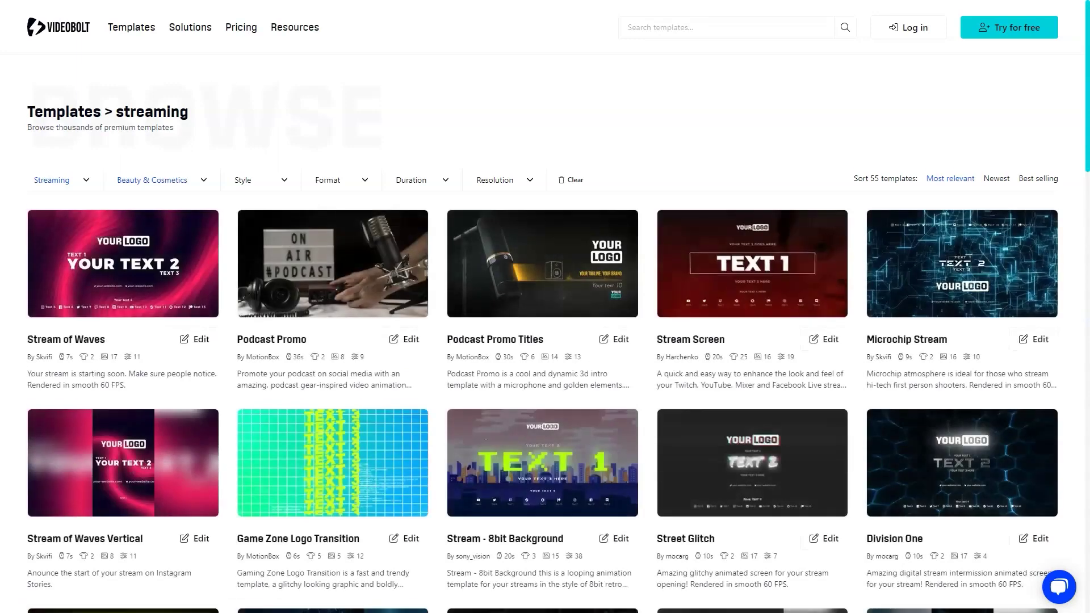
{"action": "scroll", "coordinate": [546, 341], "scroll_direction": "down", "scroll_amount": 3}
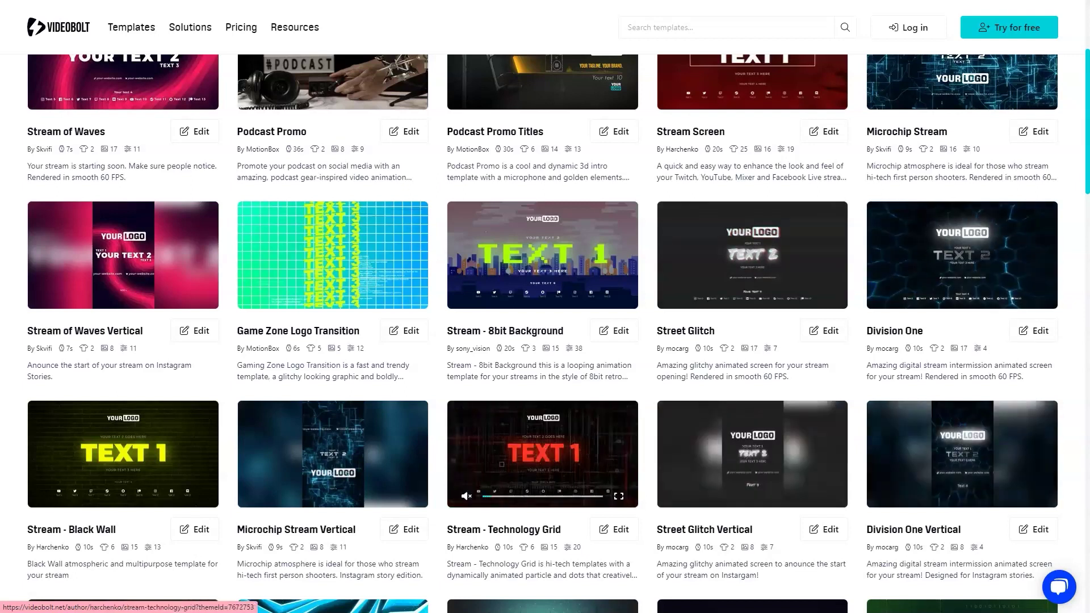
{"action": "scroll", "coordinate": [543, 453], "scroll_direction": "down", "scroll_amount": 5}
{"action": "scroll", "coordinate": [542, 454], "scroll_direction": "down", "scroll_amount": 3}
{"action": "scroll", "coordinate": [543, 341], "scroll_direction": "down", "scroll_amount": 4}
{"action": "scroll", "coordinate": [543, 340], "scroll_direction": "down", "scroll_amount": 4}
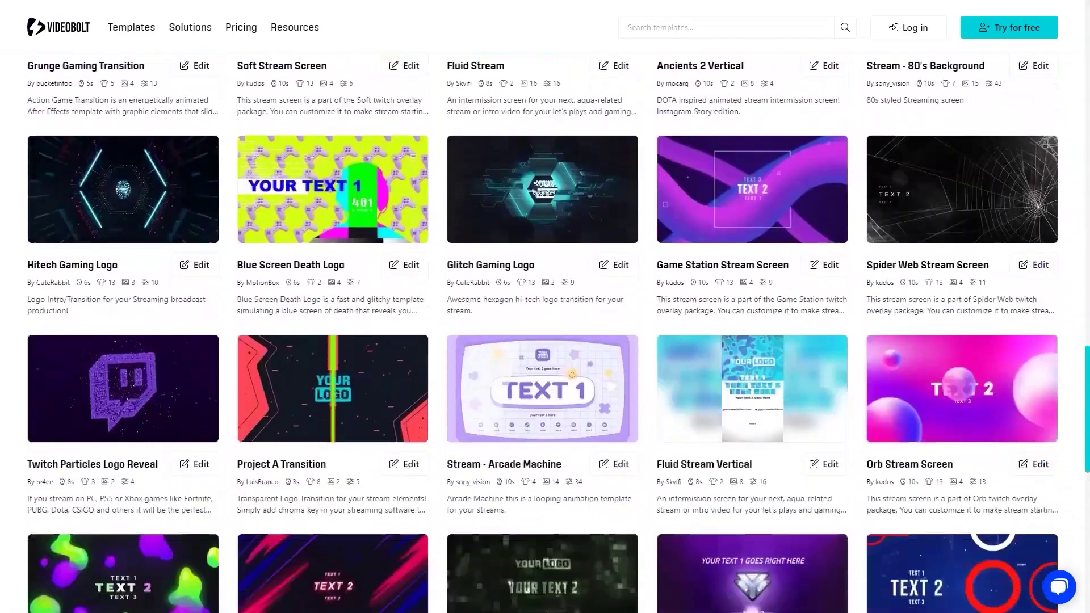